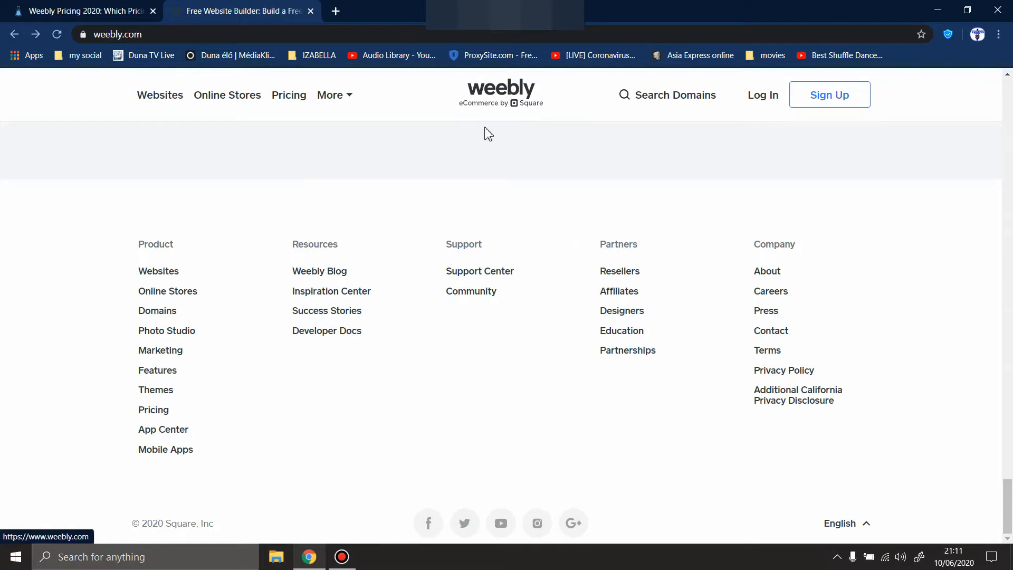
scroll(484, 131, up, 2)
scroll(511, 185, down, 2)
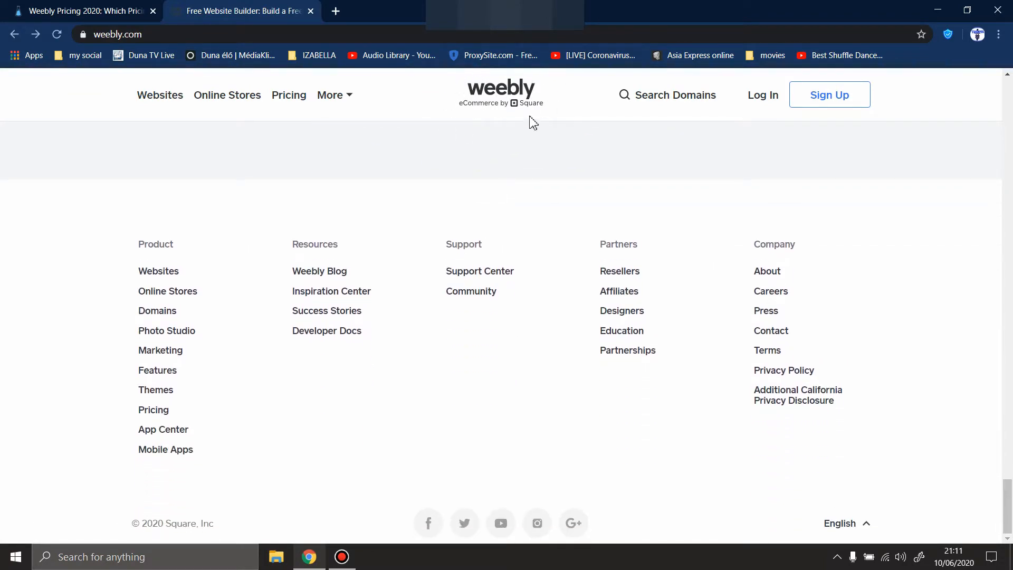
scroll(533, 266, up, 20)
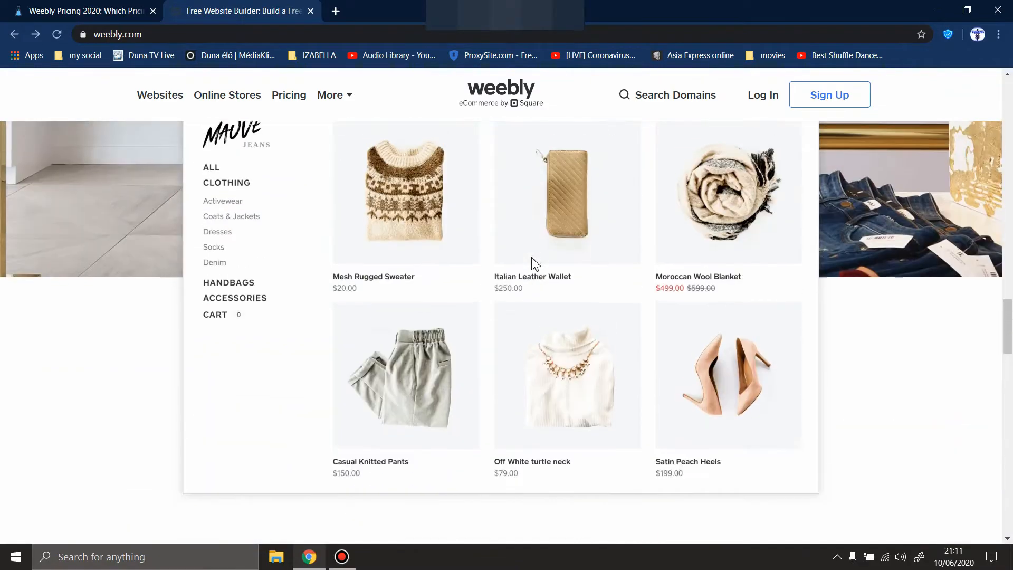
scroll(532, 261, up, 20)
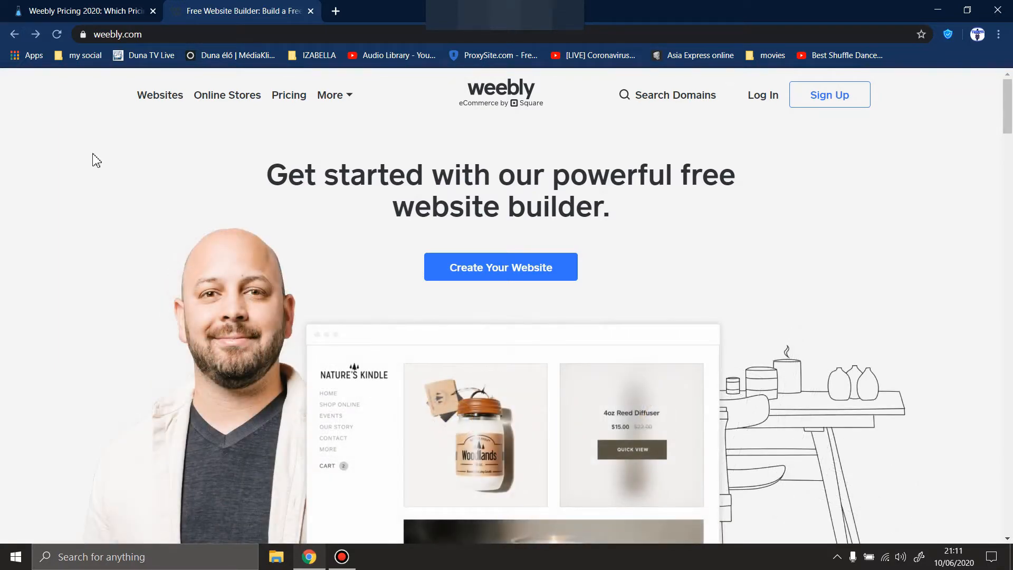
Switch to the Weebly pricing article and compare the monthly and yearly prices of the Free, Personal, Professional and Performance plans.
click(55, 8)
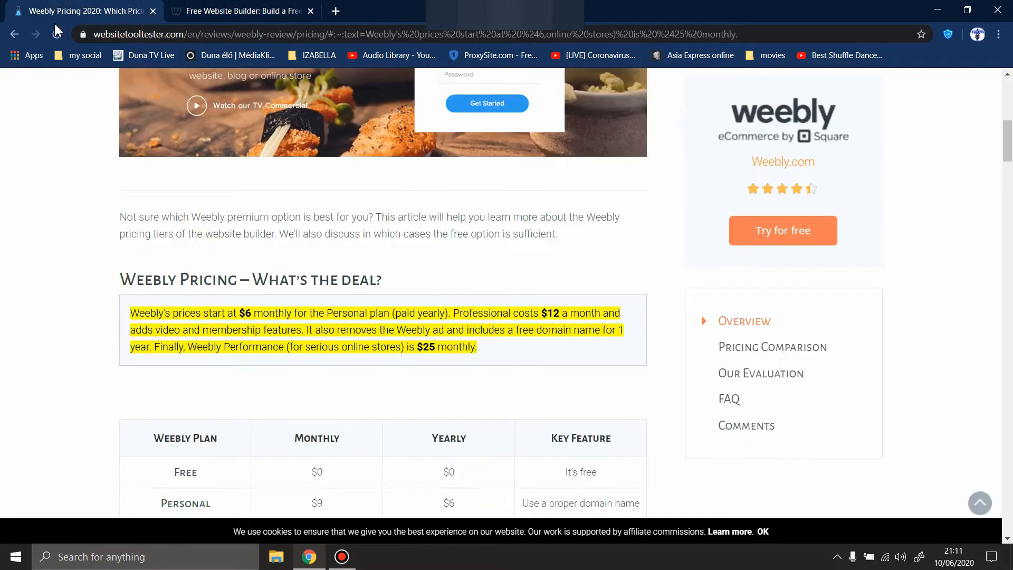
scroll(157, 273, down, 5)
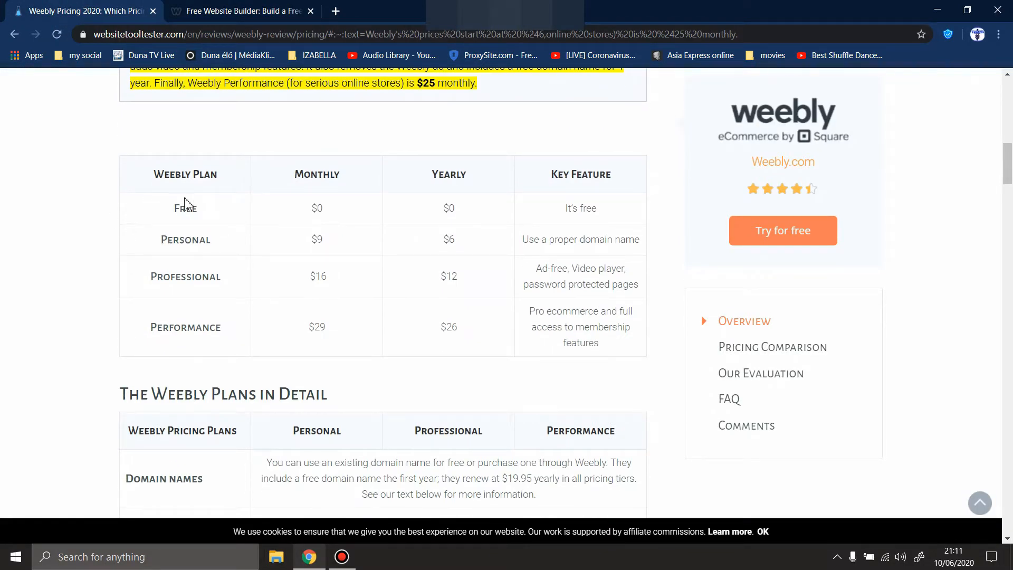
drag(170, 211, 638, 210)
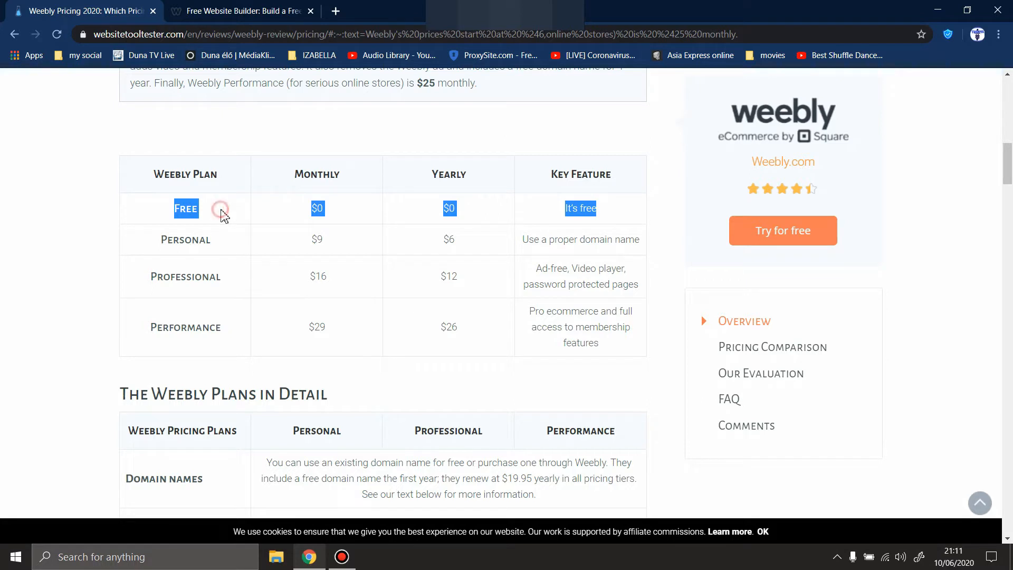
click(455, 215)
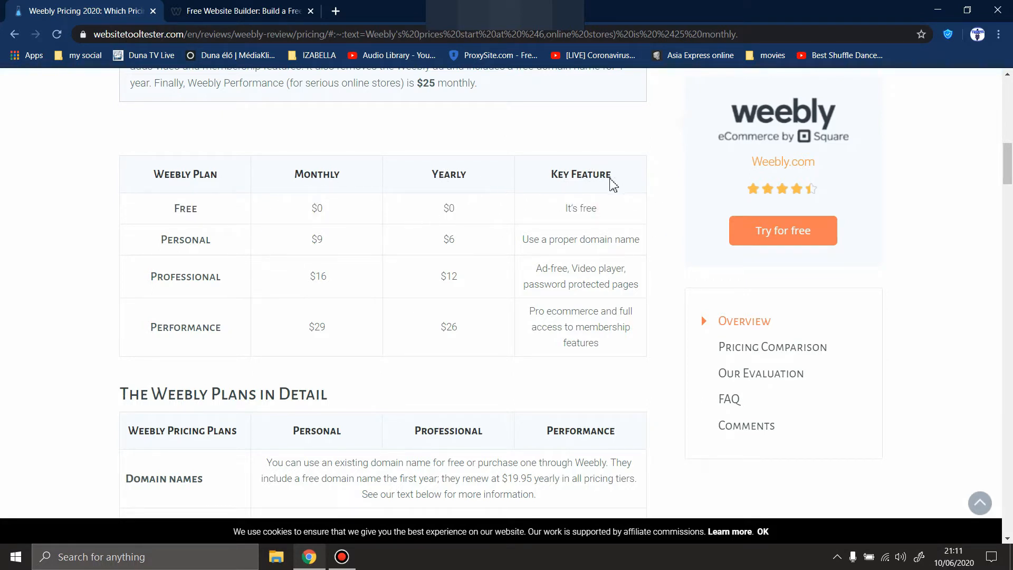
drag(596, 208, 572, 208)
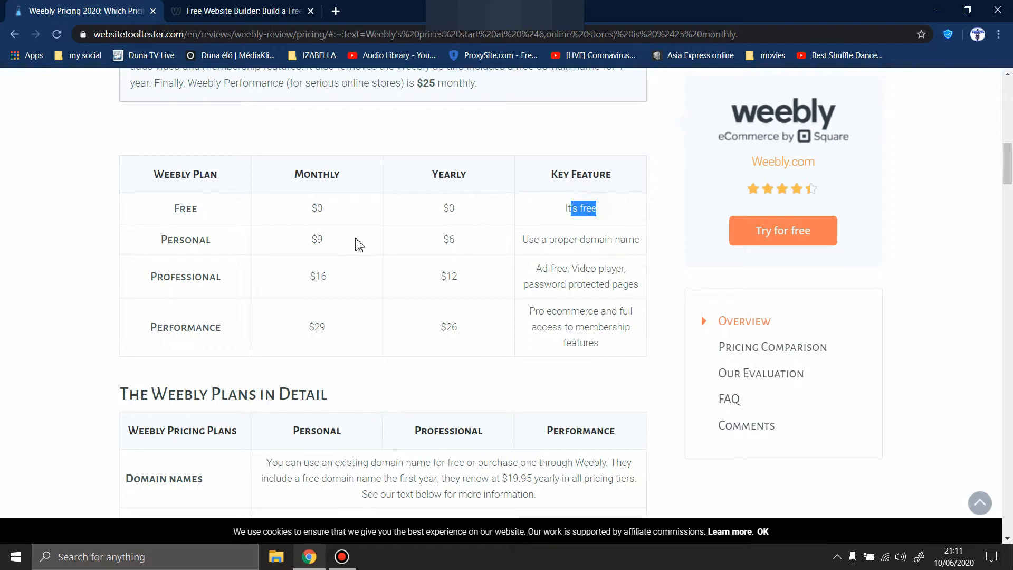
click(198, 238)
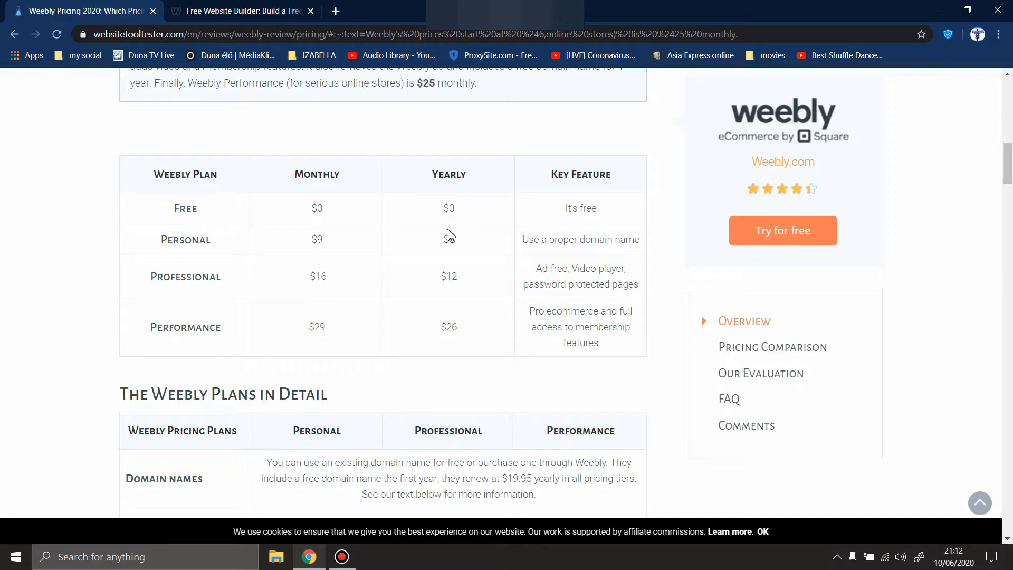
double_click(447, 240)
drag(299, 283, 334, 284)
drag(308, 327, 330, 329)
drag(434, 326, 468, 333)
Skim the article's detailed comparison of the Weebly plans, and close the article.
scroll(271, 222, down, 6)
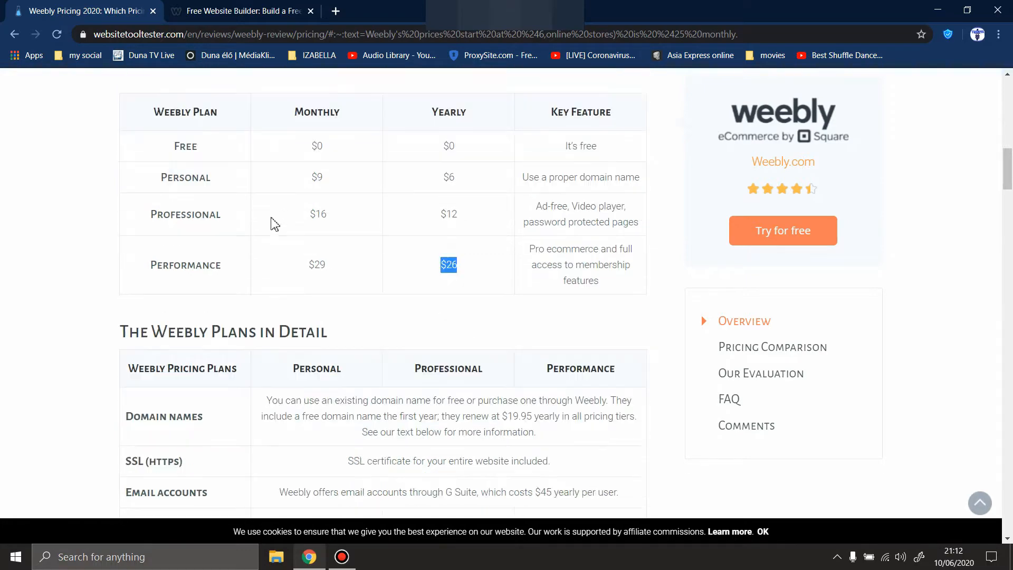
scroll(271, 222, up, 5)
scroll(417, 287, down, 14)
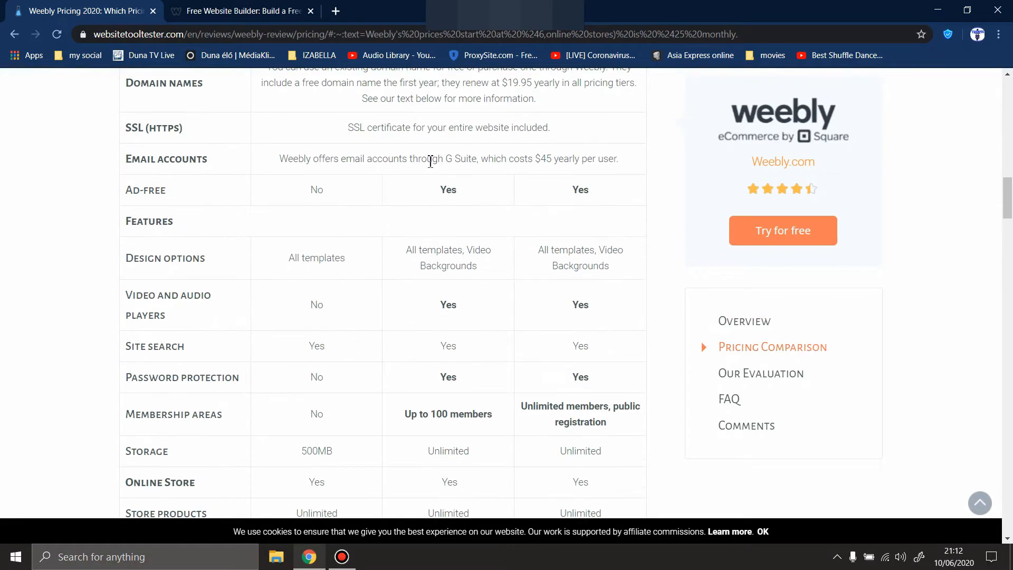
scroll(572, 275, up, 9)
scroll(701, 315, up, 20)
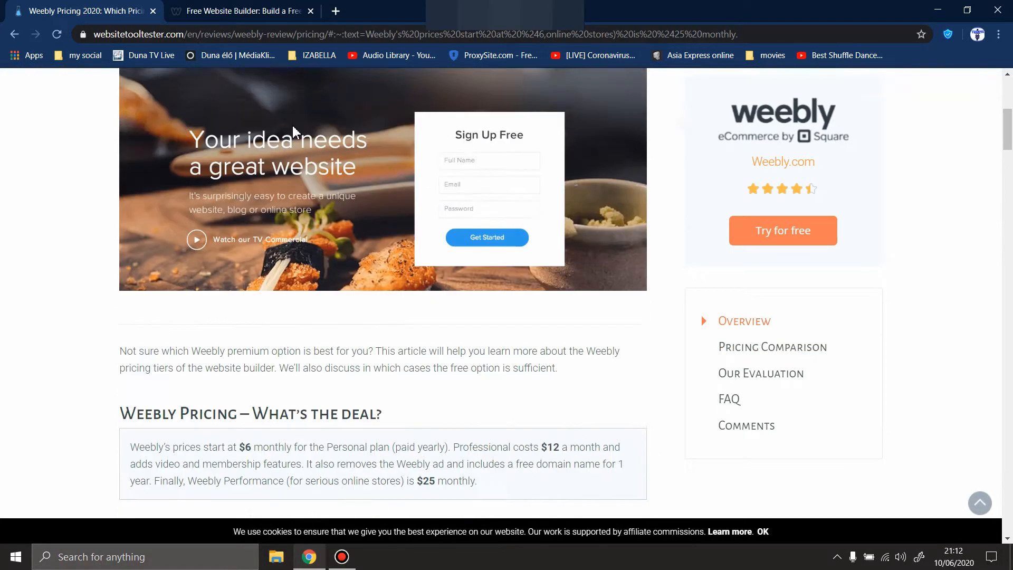
click(152, 11)
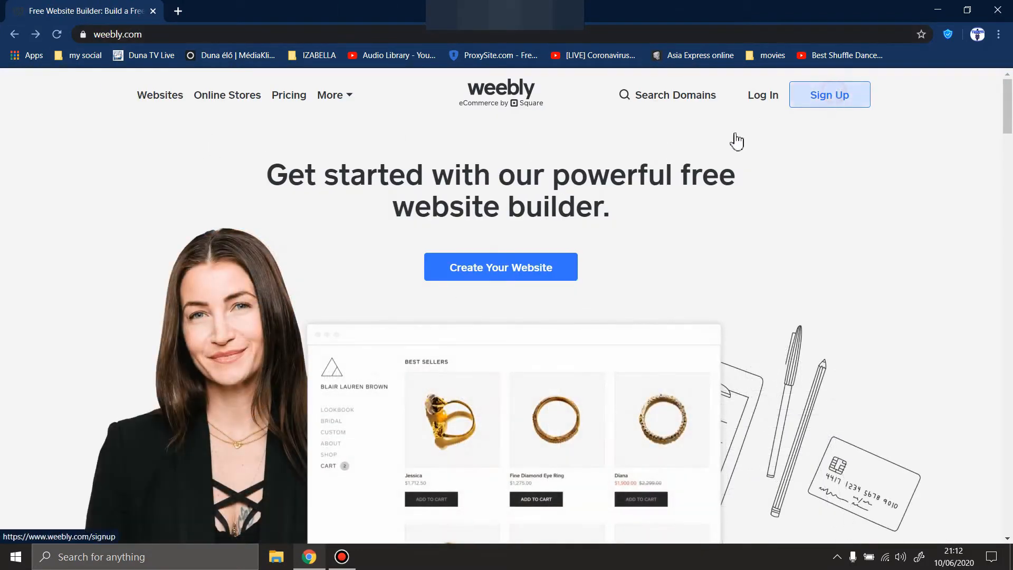
Sign up on the Weebly site and choose to create just a website, without an online store.
click(737, 142)
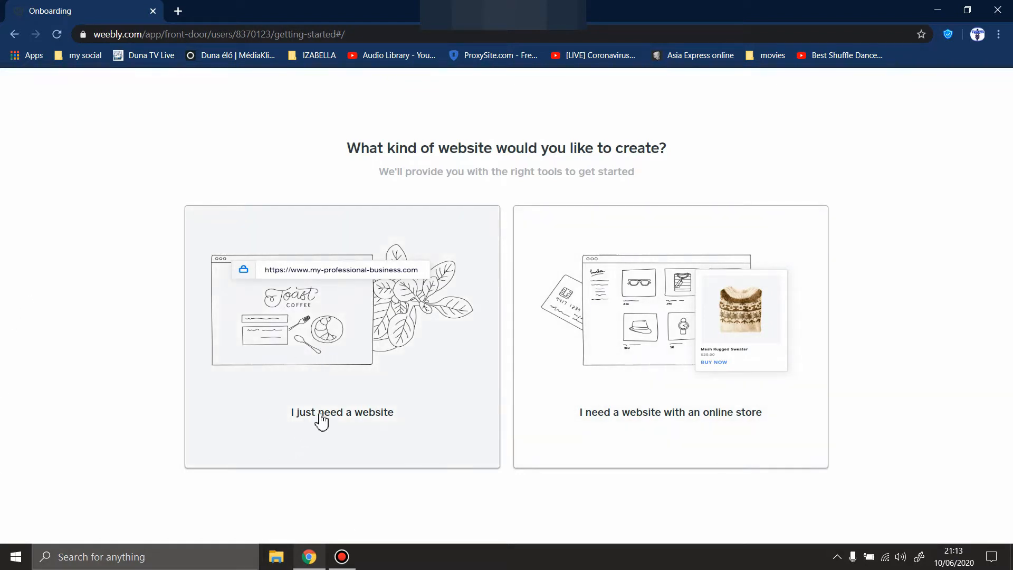
click(333, 340)
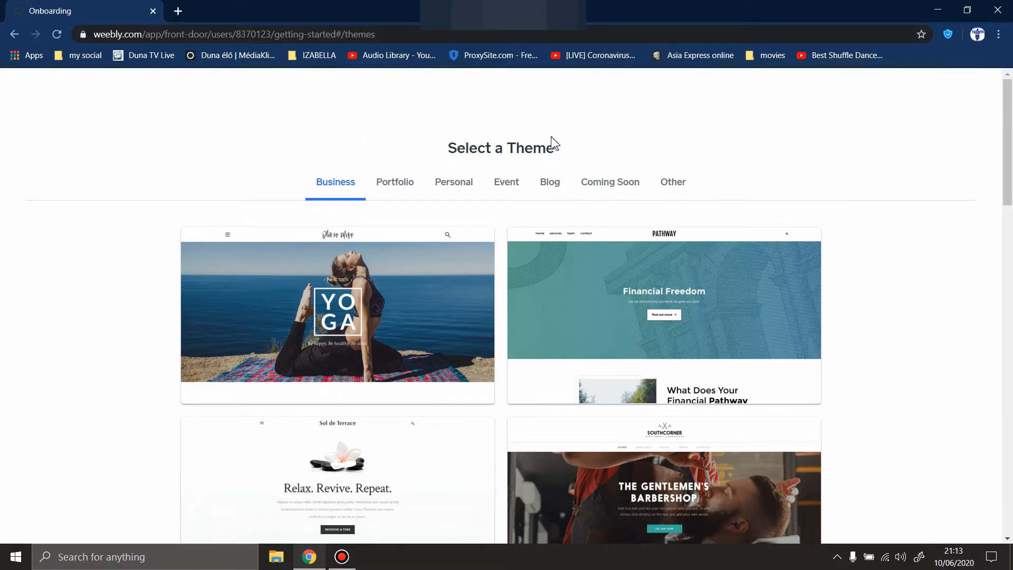
Look through the whole range of Business themes offered for the new website.
scroll(179, 230, down, 5)
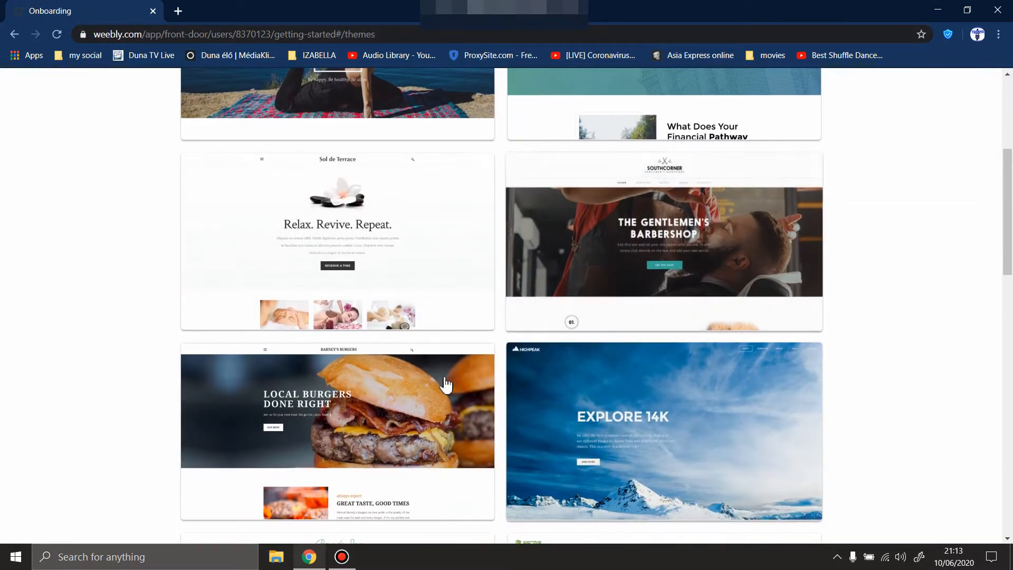
scroll(74, 372, down, 3)
scroll(554, 271, down, 10)
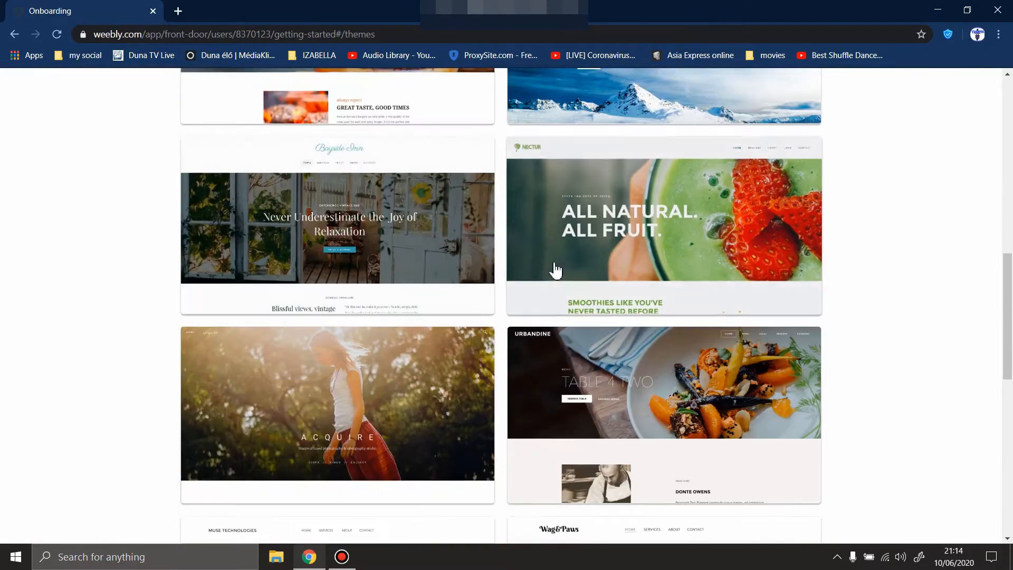
scroll(327, 261, down, 6)
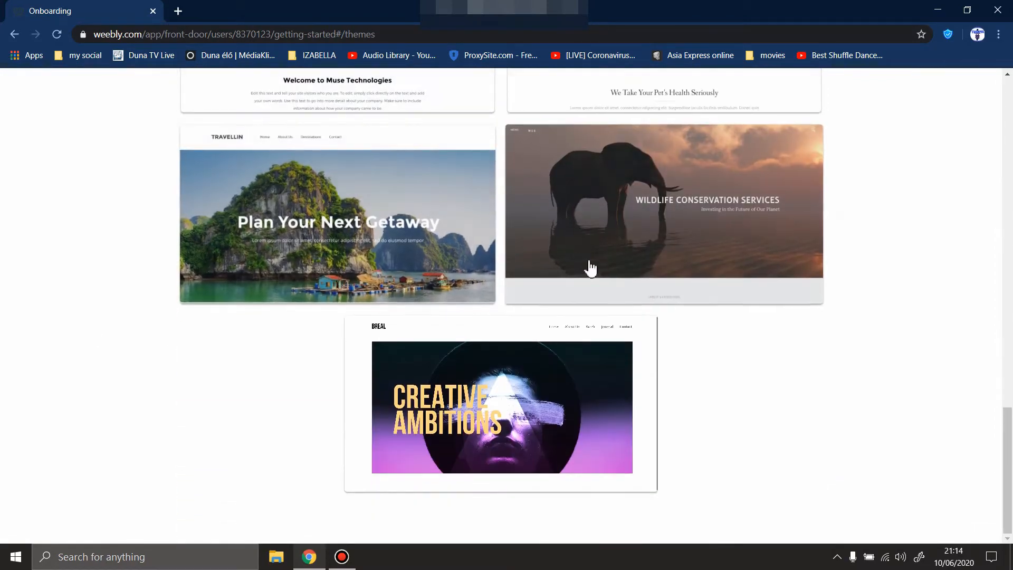
scroll(591, 267, up, 9)
scroll(587, 267, up, 14)
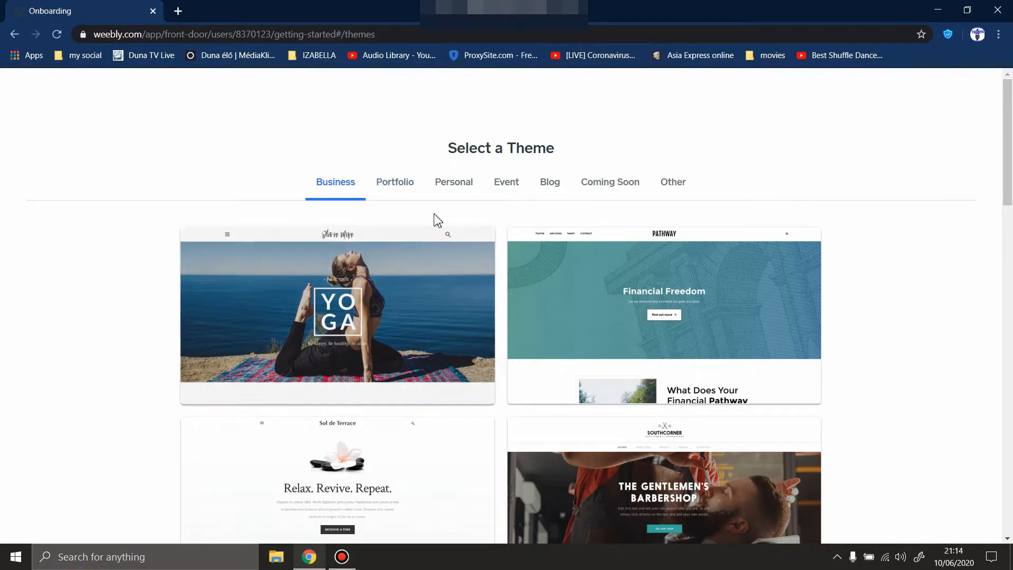
scroll(513, 194, down, 3)
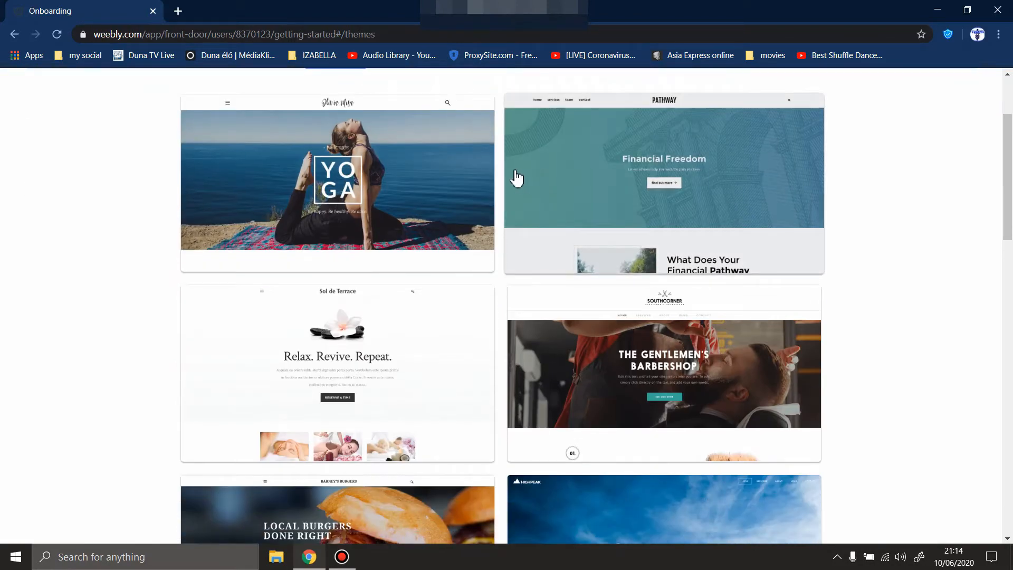
scroll(472, 192, down, 3)
scroll(571, 196, down, 3)
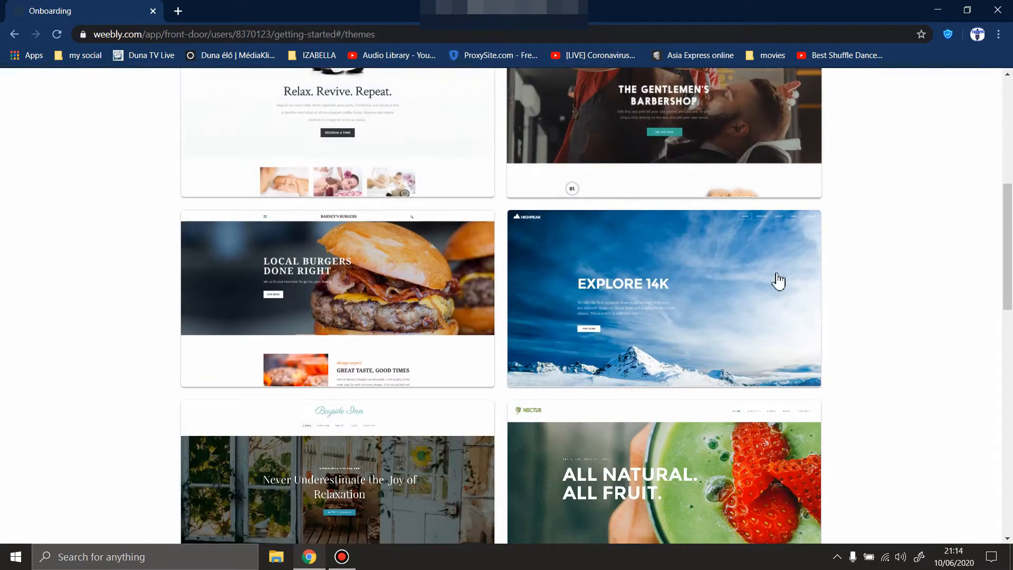
scroll(493, 248, down, 5)
scroll(457, 227, down, 4)
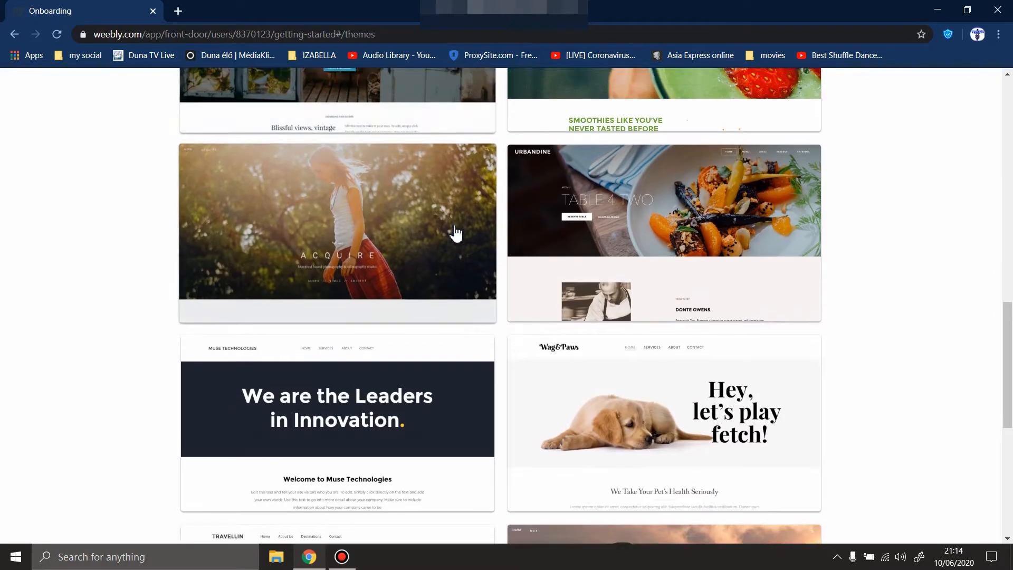
scroll(455, 229, down, 4)
scroll(346, 227, down, 4)
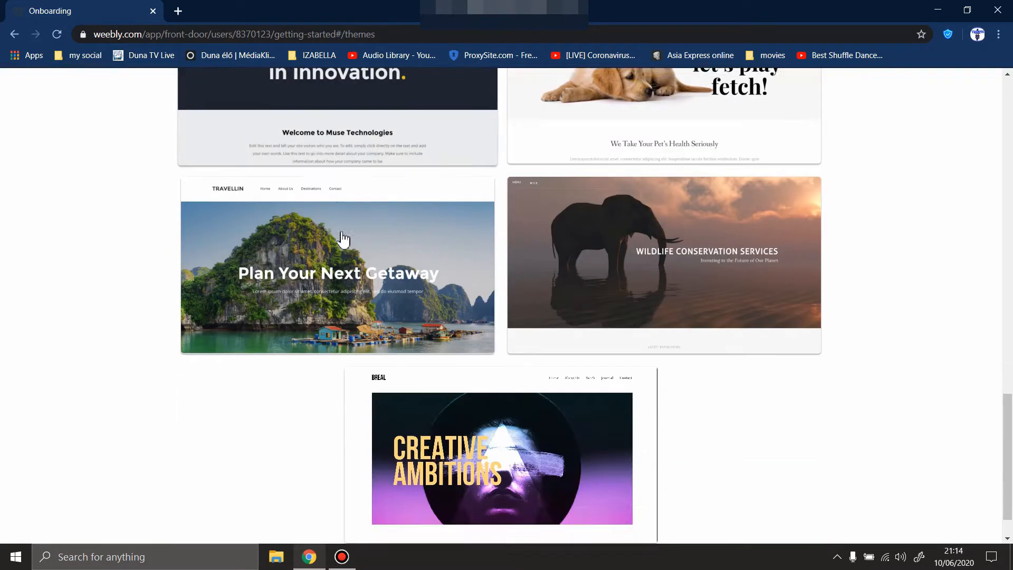
scroll(483, 319, up, 8)
scroll(480, 316, up, 8)
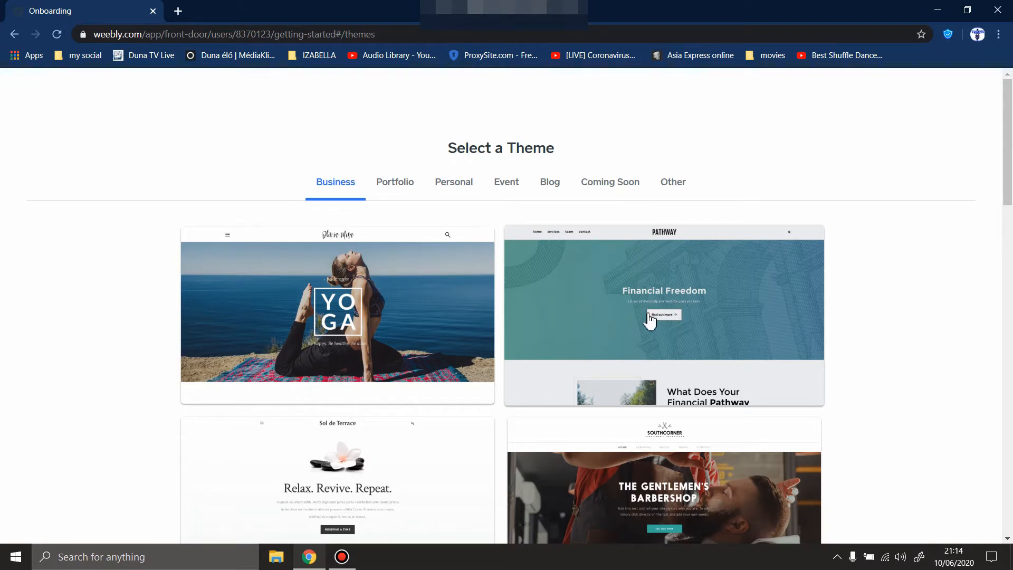
Open the preview of the Pathway theme, headed Financial Freedom, from the Business themes.
scroll(628, 306, down, 1)
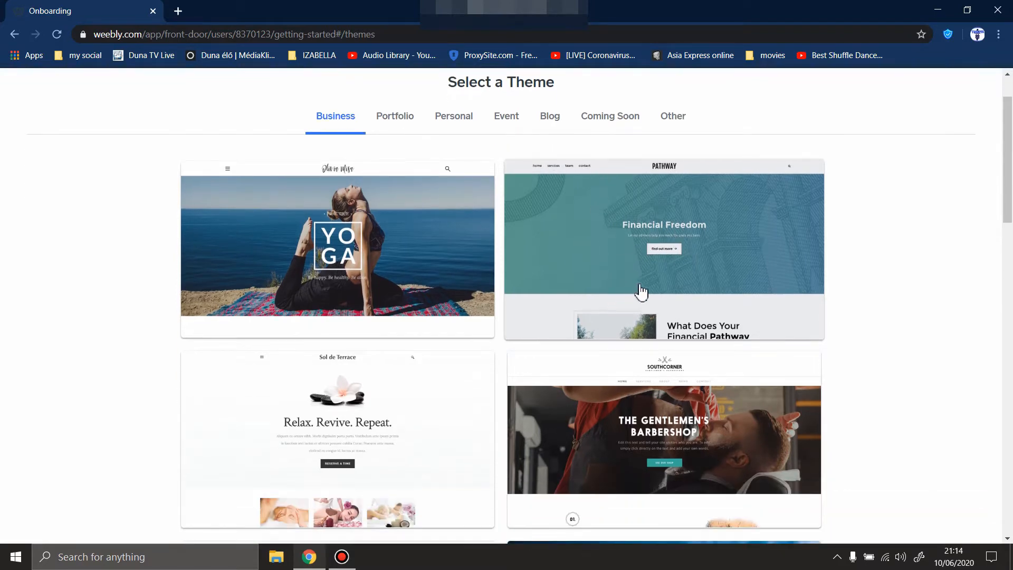
scroll(607, 287, down, 1)
scroll(609, 265, up, 2)
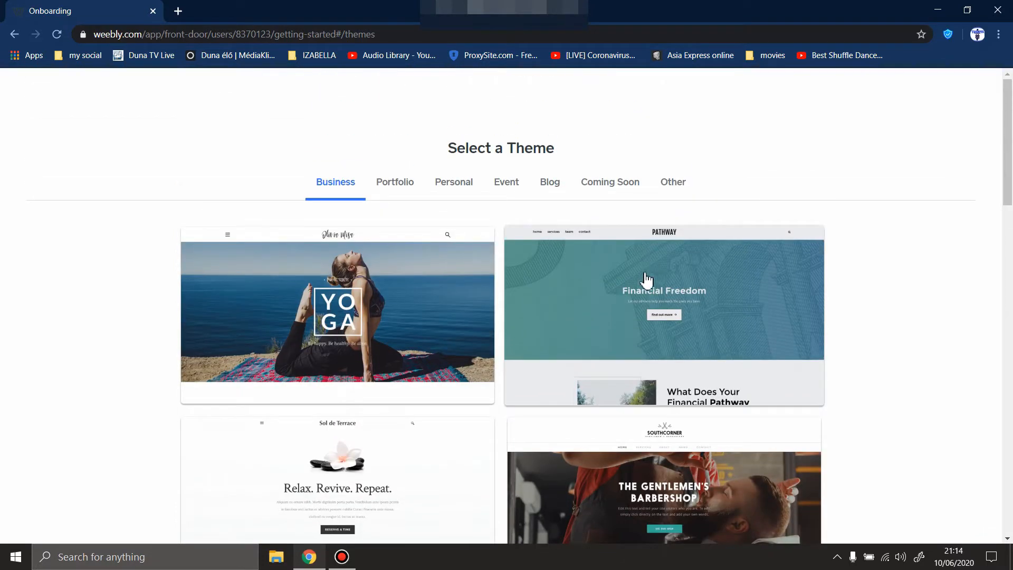
scroll(619, 285, down, 2)
scroll(622, 285, up, 1)
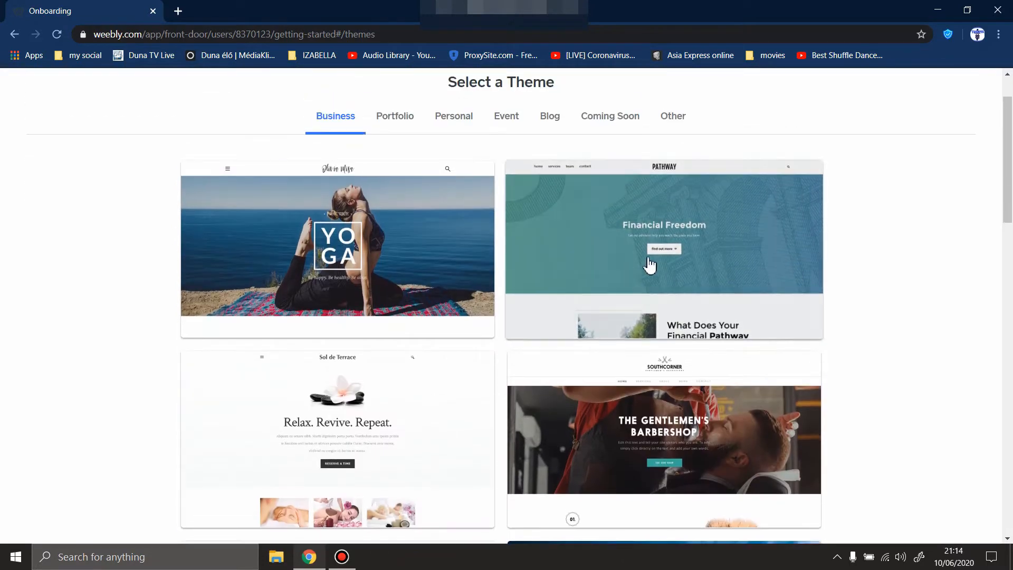
click(635, 240)
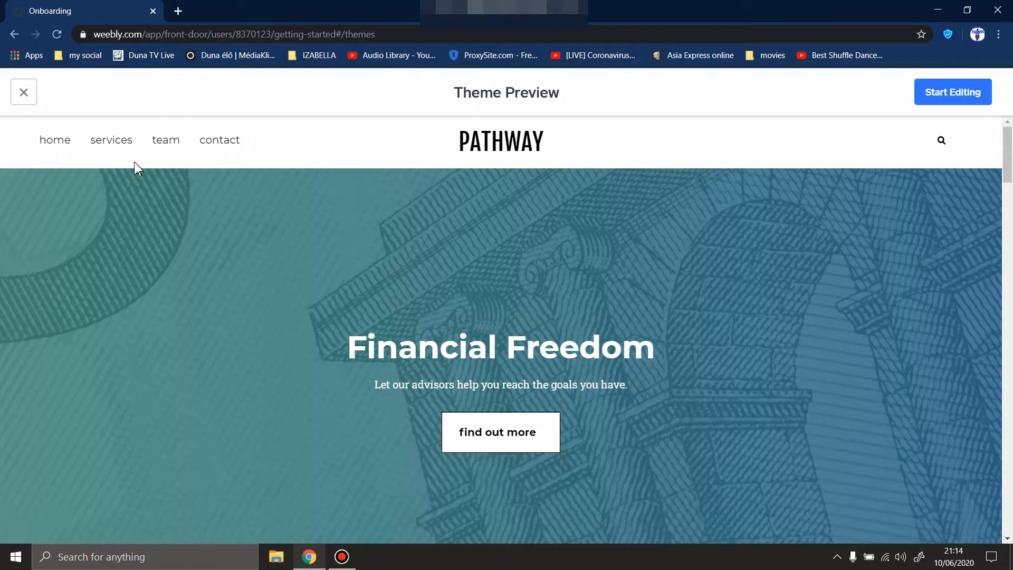
Examine the Pathway theme preview section by section down to the footer, and highlight its "Proudly powered by Weebly" credit.
scroll(504, 285, down, 3)
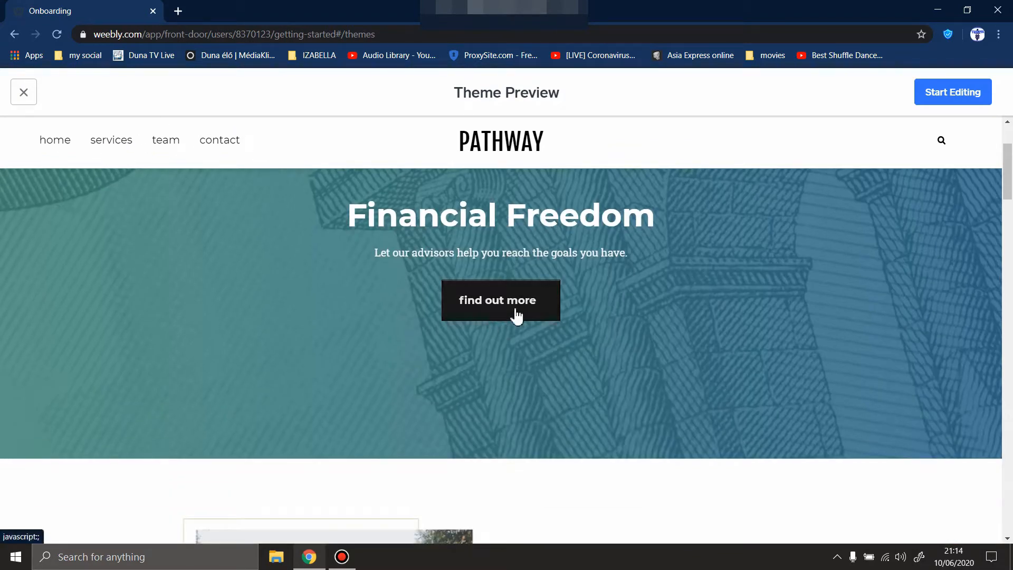
scroll(416, 277, down, 1)
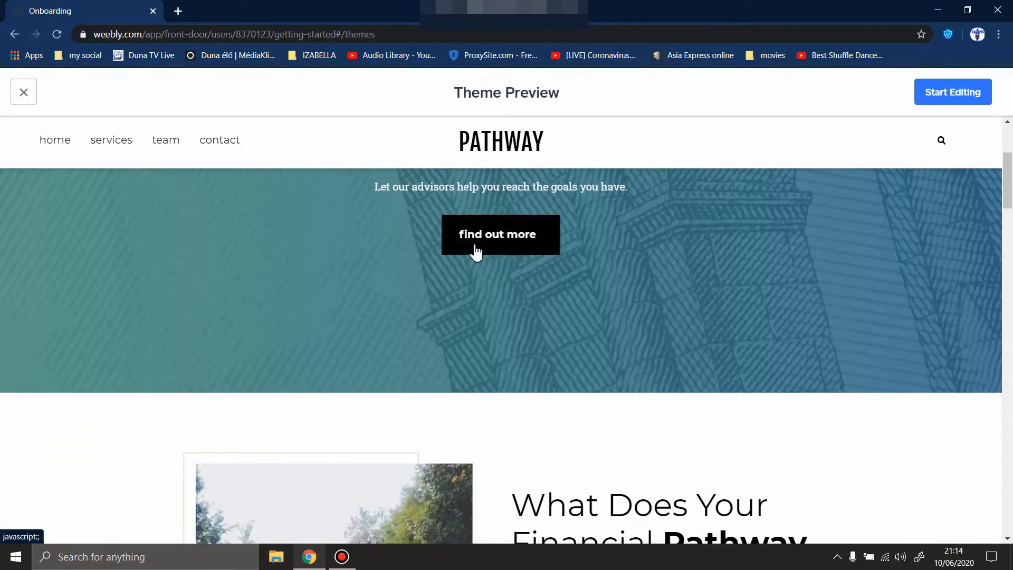
scroll(413, 311, down, 12)
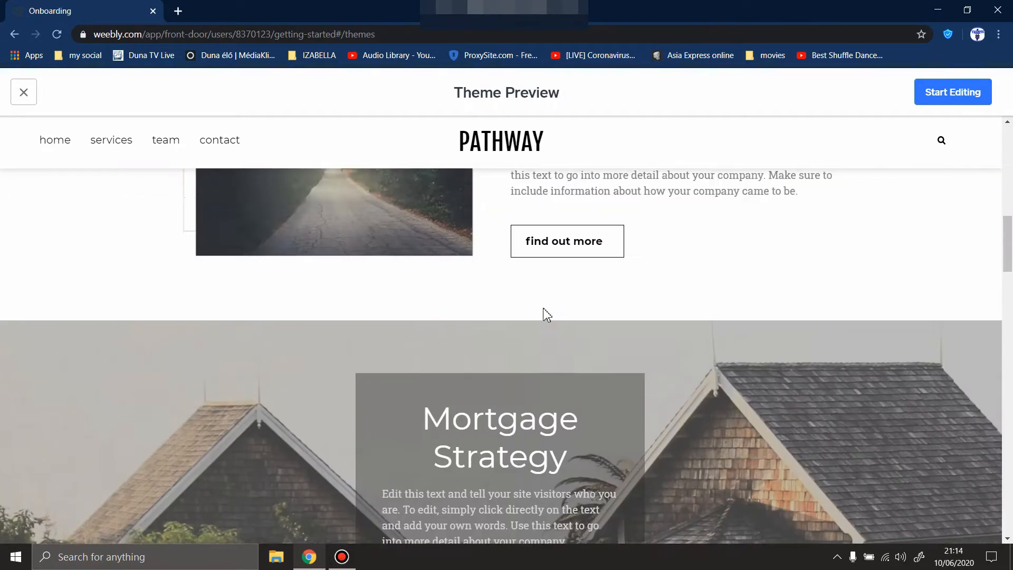
scroll(533, 306, down, 13)
scroll(533, 306, up, 8)
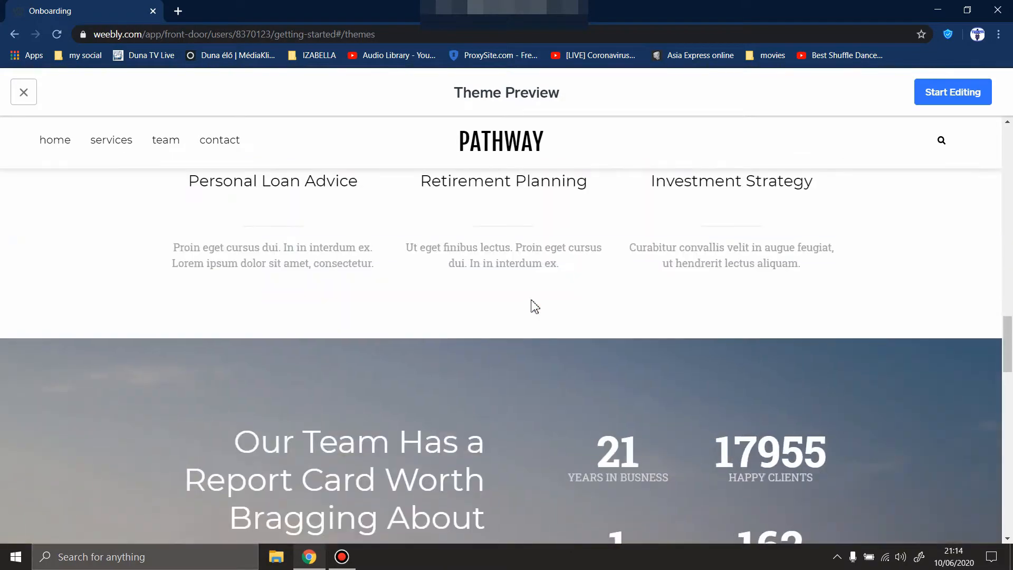
scroll(533, 306, down, 3)
scroll(531, 300, down, 12)
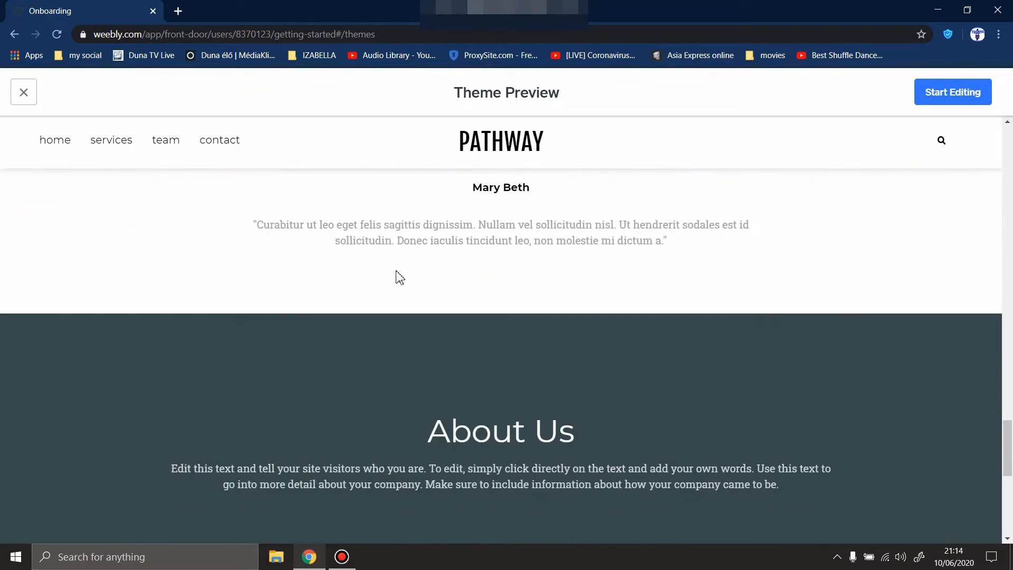
scroll(478, 288, down, 5)
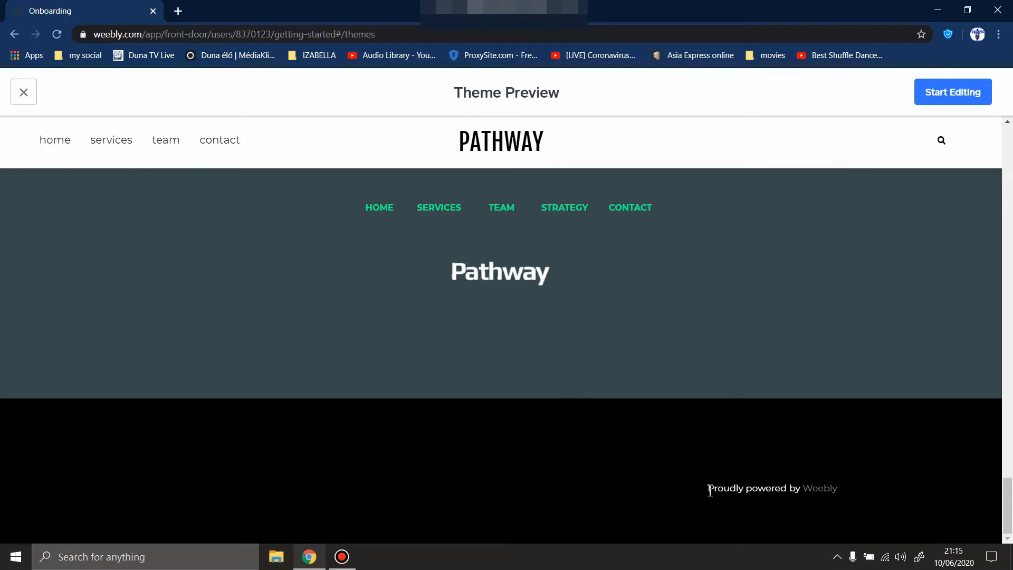
drag(710, 490, 845, 487)
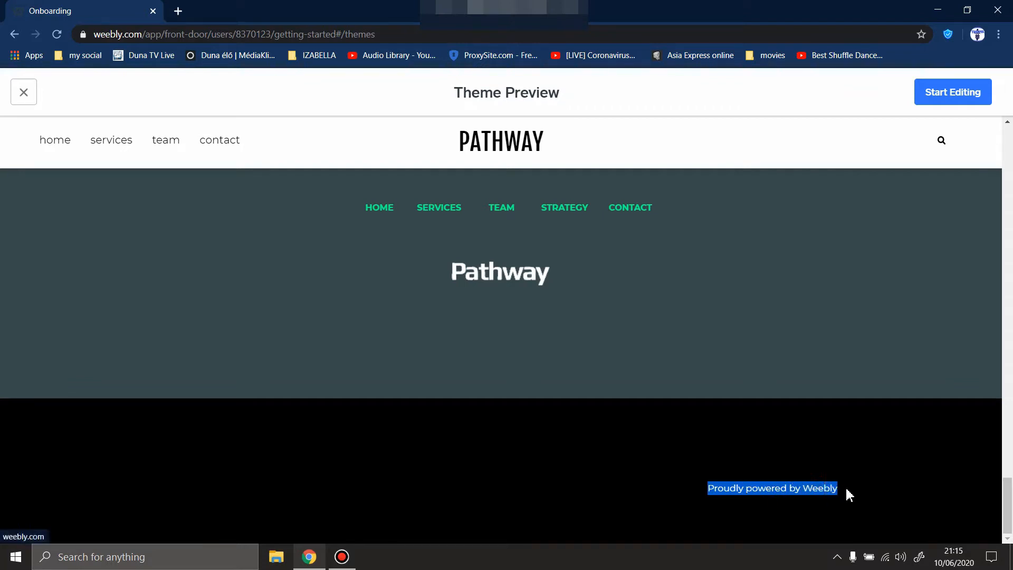
Return to the beginning of the Pathway theme preview and start editing the website with this theme.
drag(941, 497, 768, 502)
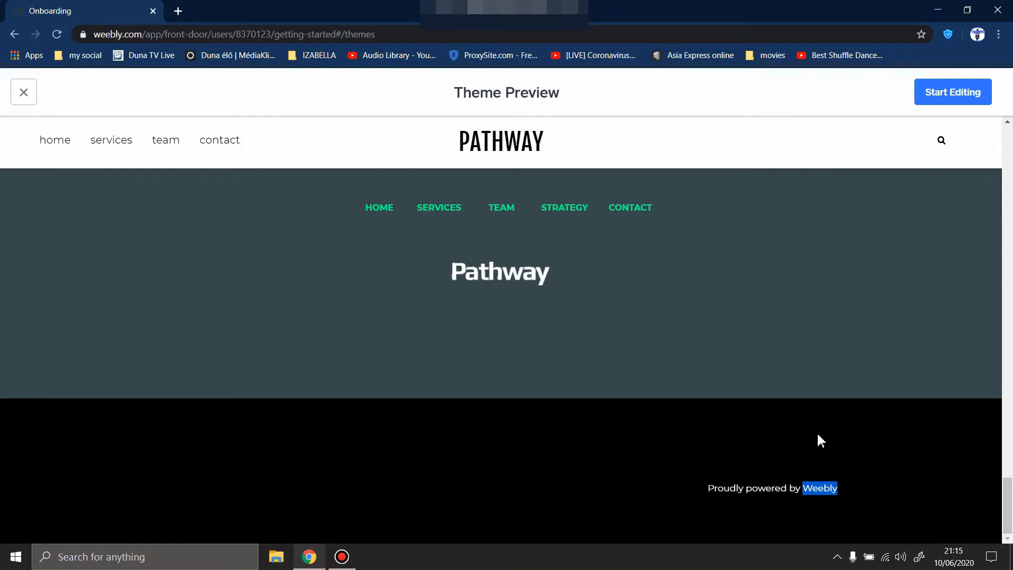
scroll(628, 391, up, 20)
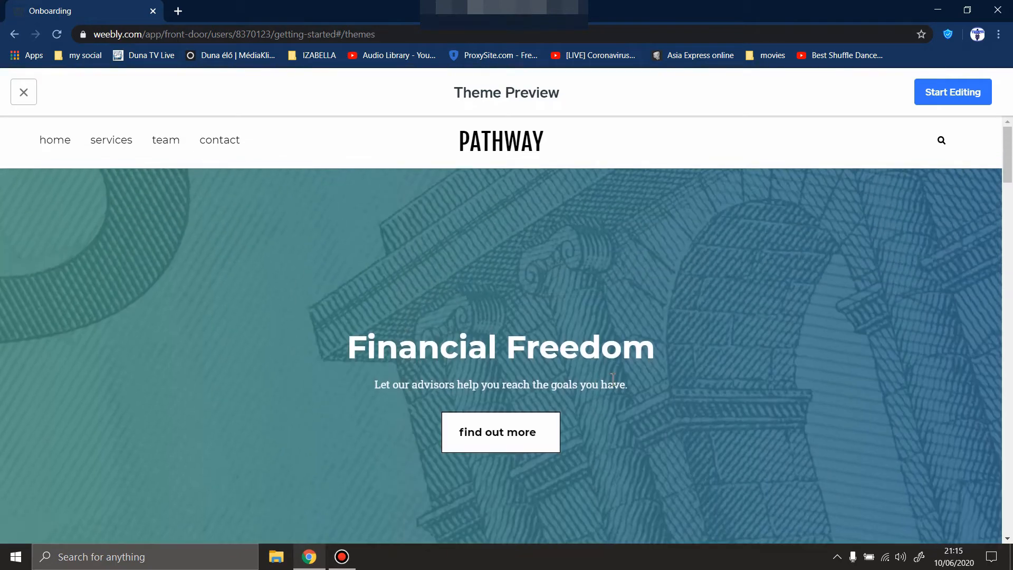
click(951, 103)
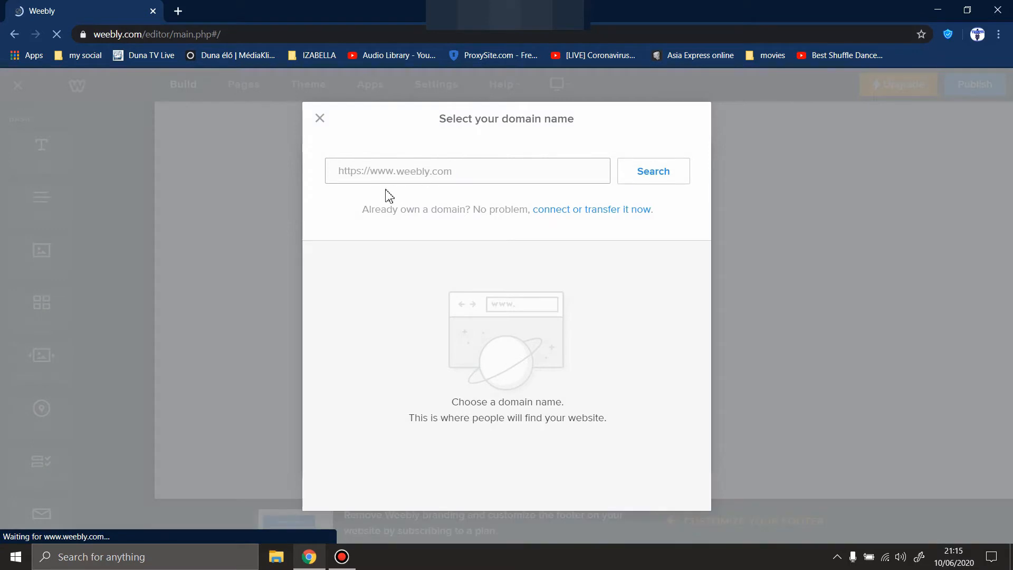
Search for the domain name TecnologyEstate and set up the free subdomain tecnologyestate.weebly.com for the site.
click(419, 170)
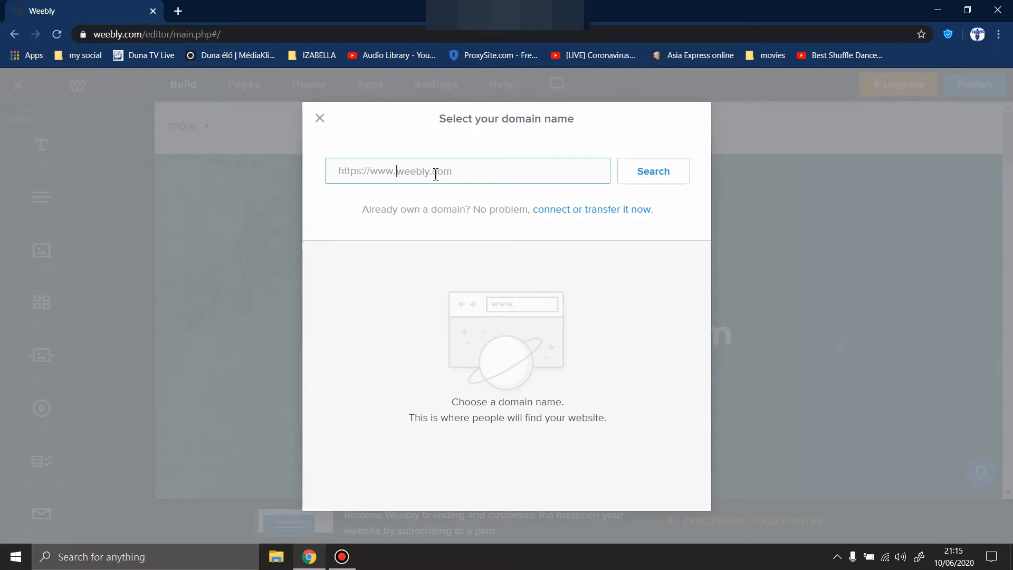
text(TecnologyEstate)
click(654, 177)
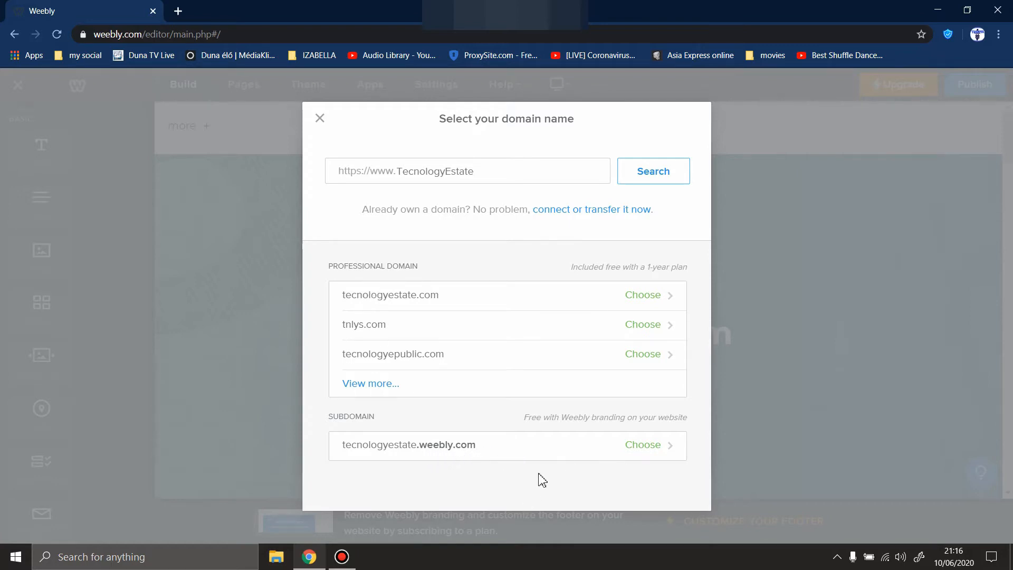
click(526, 450)
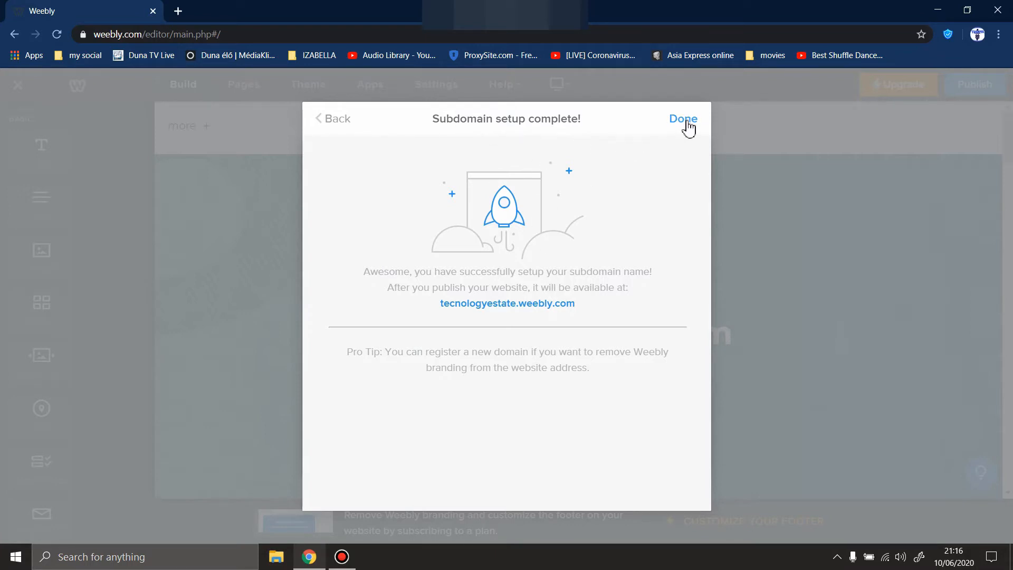
click(688, 123)
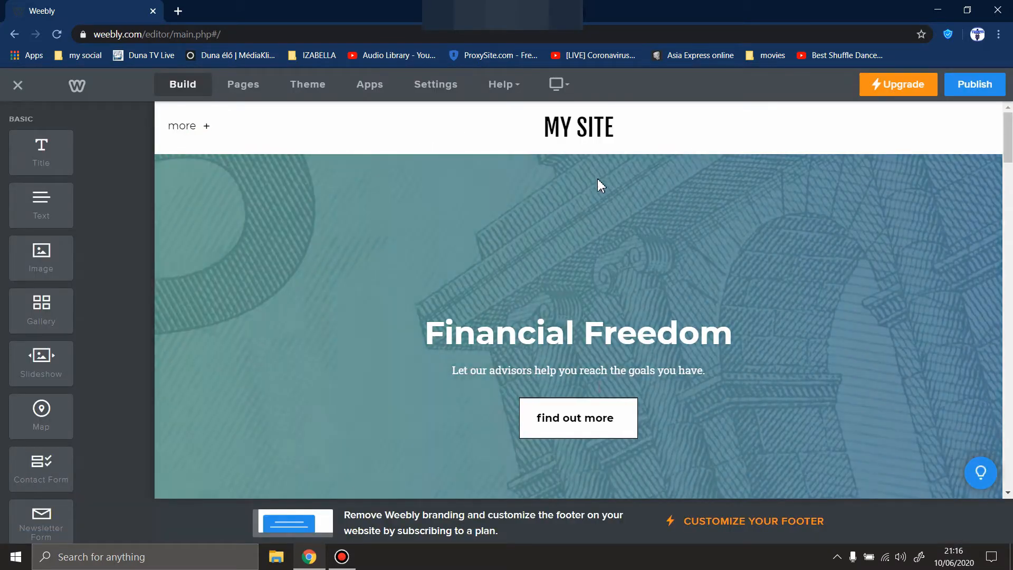
Hide the Team page in the navigation and delete it from the site's pages.
scroll(591, 211, down, 5)
scroll(588, 240, up, 5)
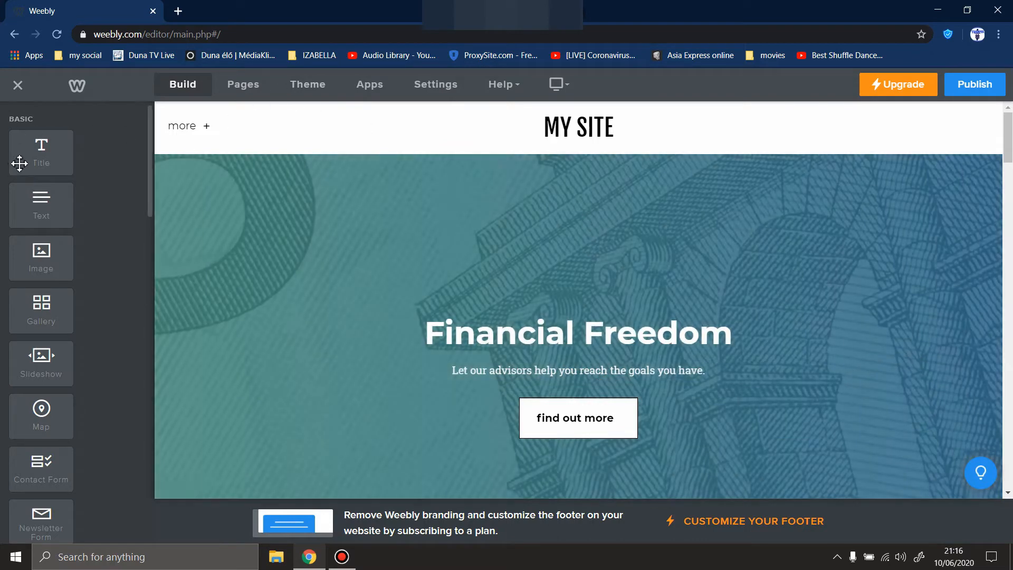
click(233, 91)
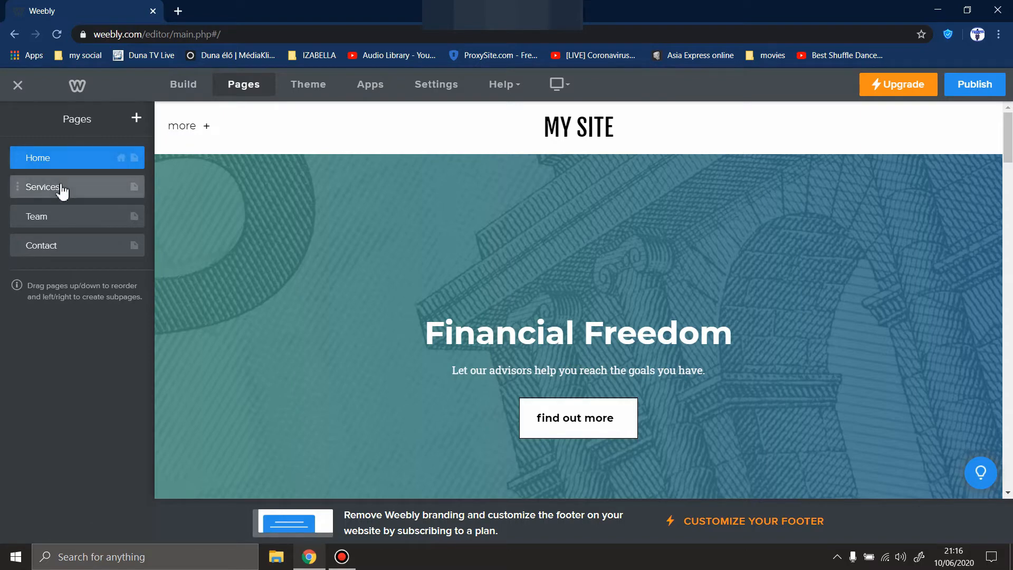
click(18, 217)
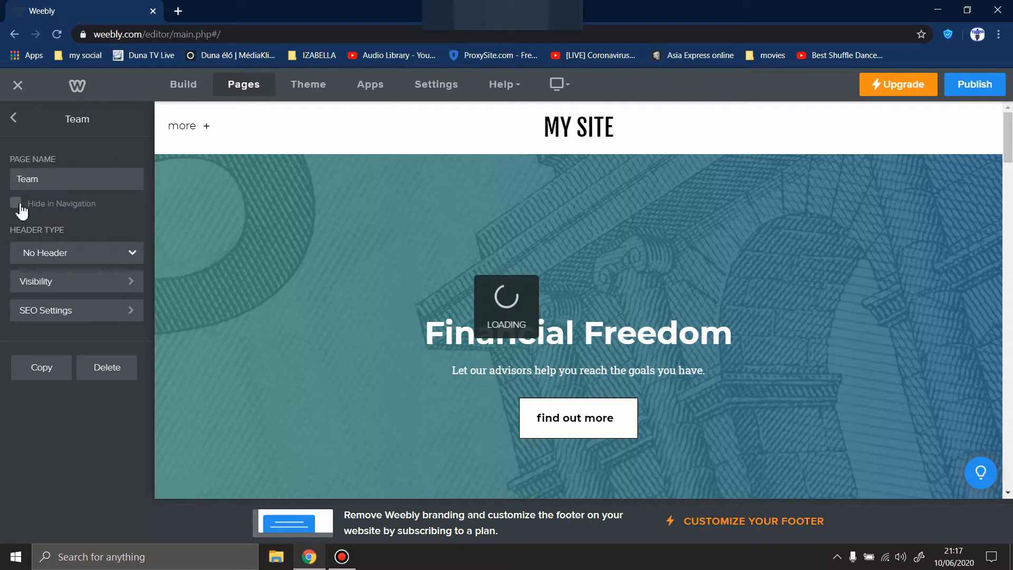
click(16, 203)
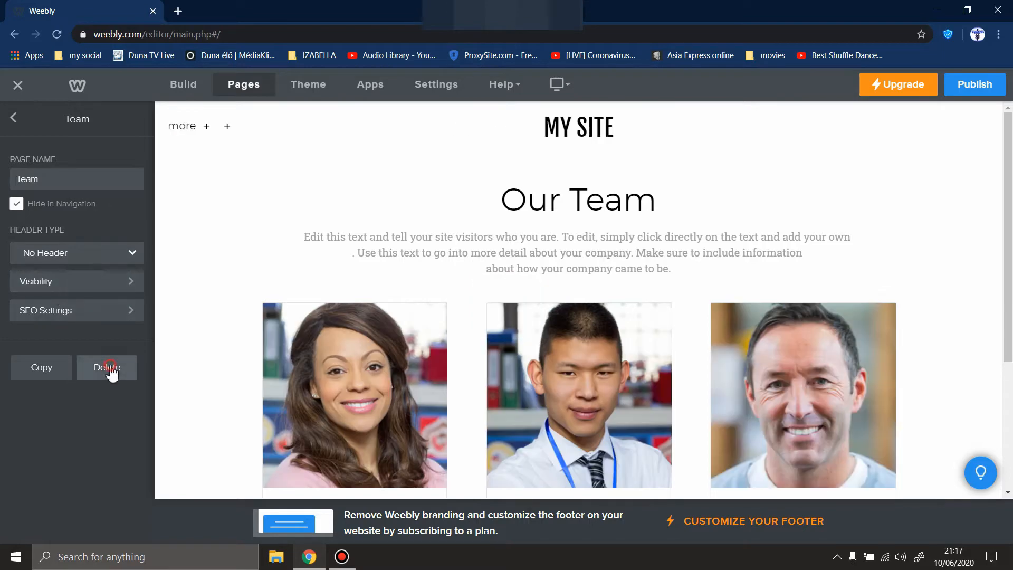
click(106, 367)
click(543, 331)
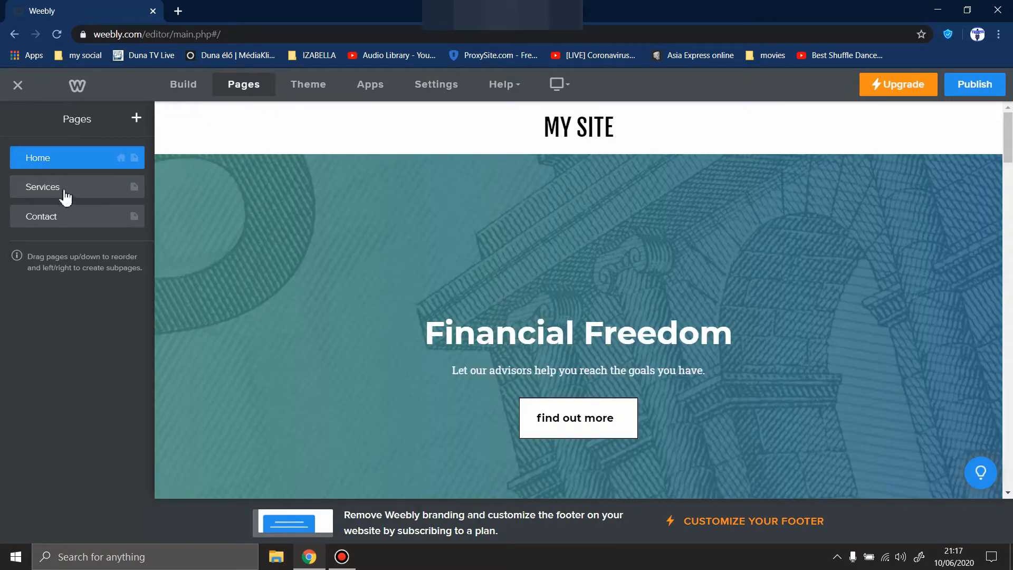
Rename the Services page to "Daily Update" and return to the list of pages.
click(71, 191)
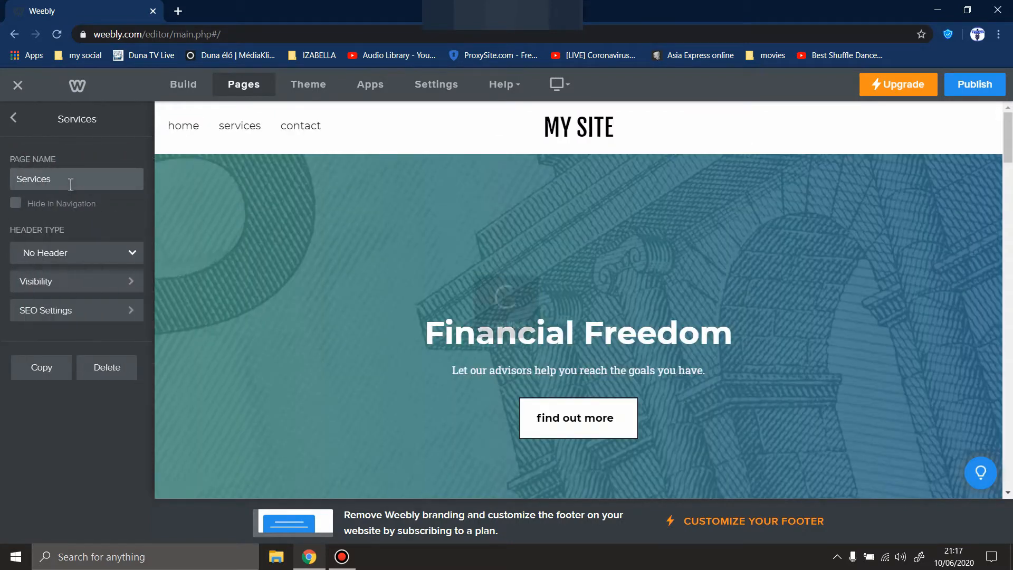
drag(63, 180, 4, 179)
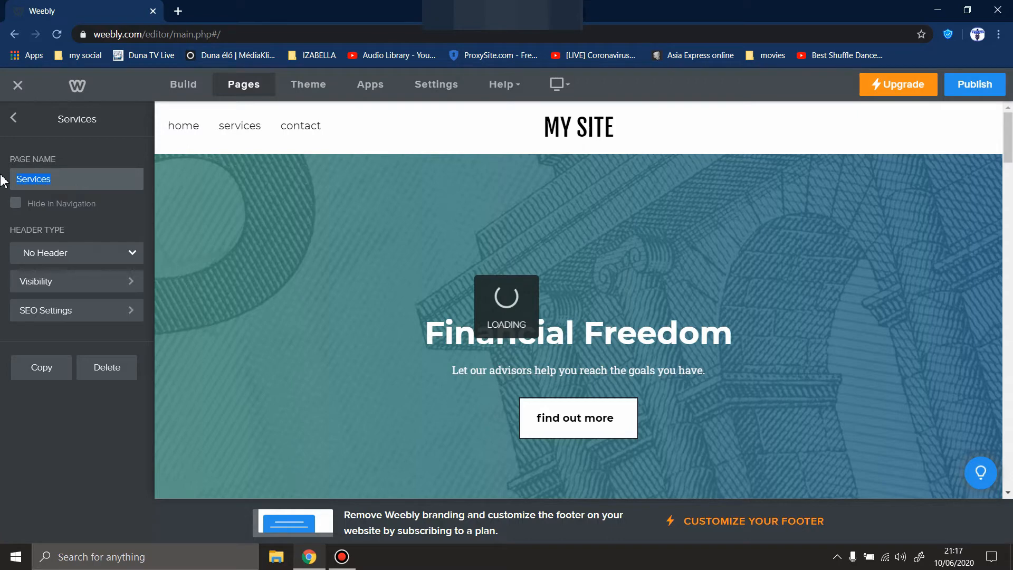
text(Daily Update)
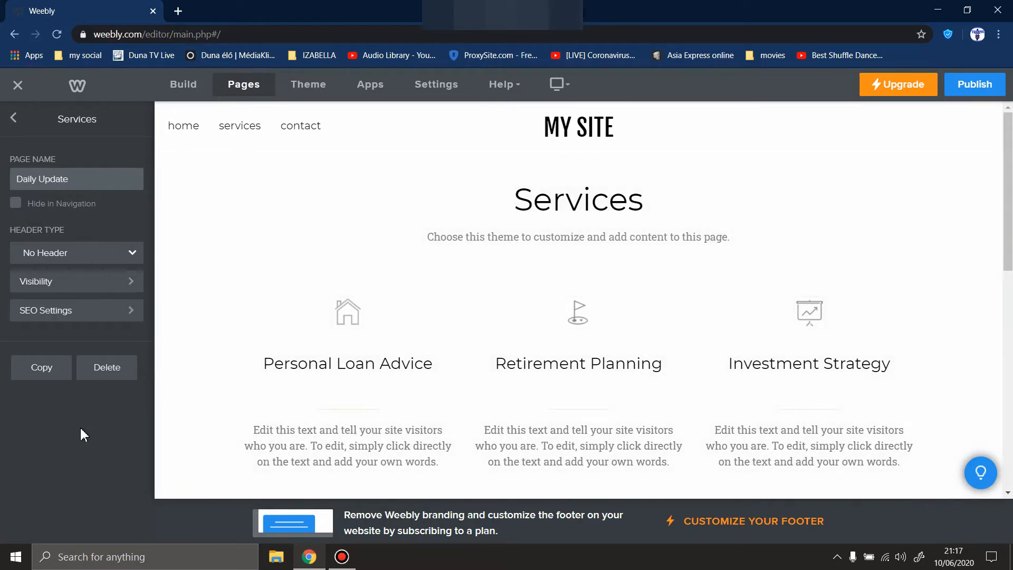
click(81, 425)
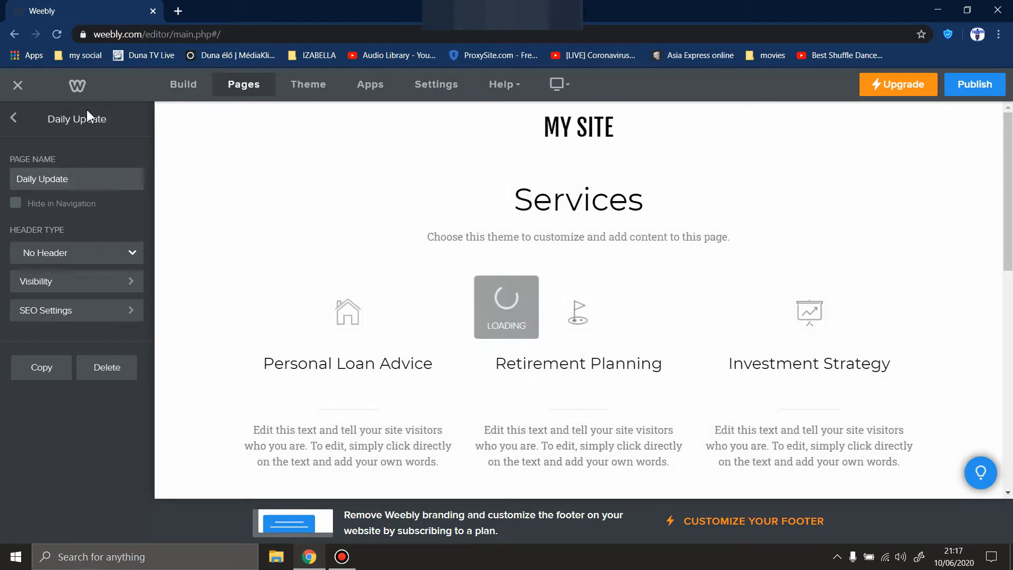
click(14, 119)
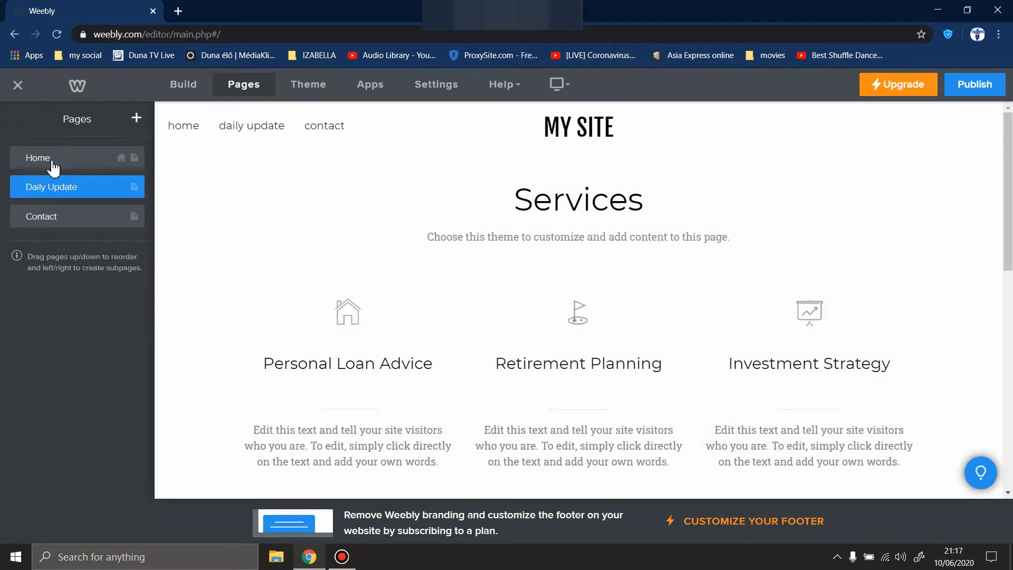
Look over the Contact page's content and go back to the Home page.
click(41, 218)
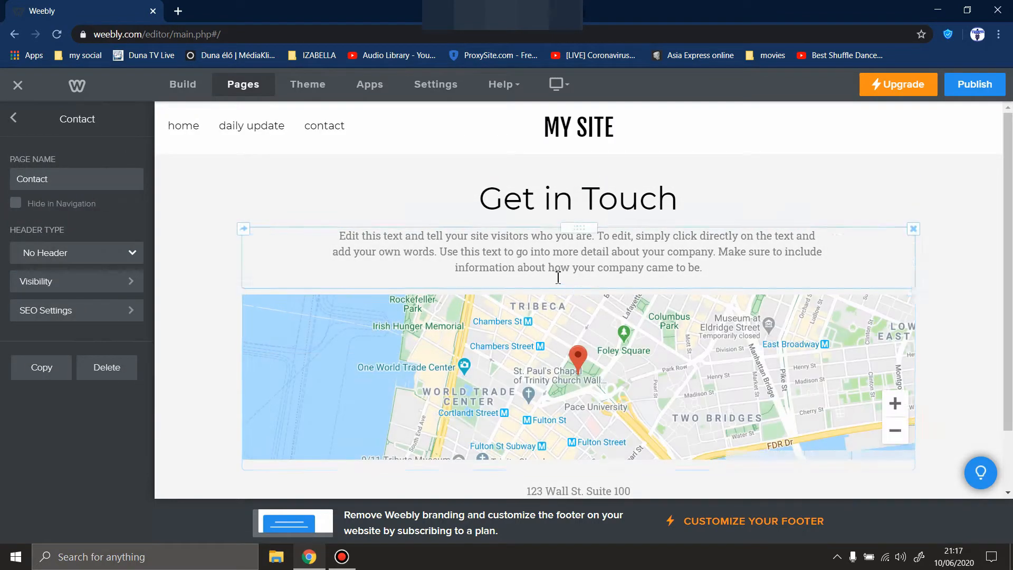
scroll(556, 280, down, 2)
scroll(562, 349, up, 2)
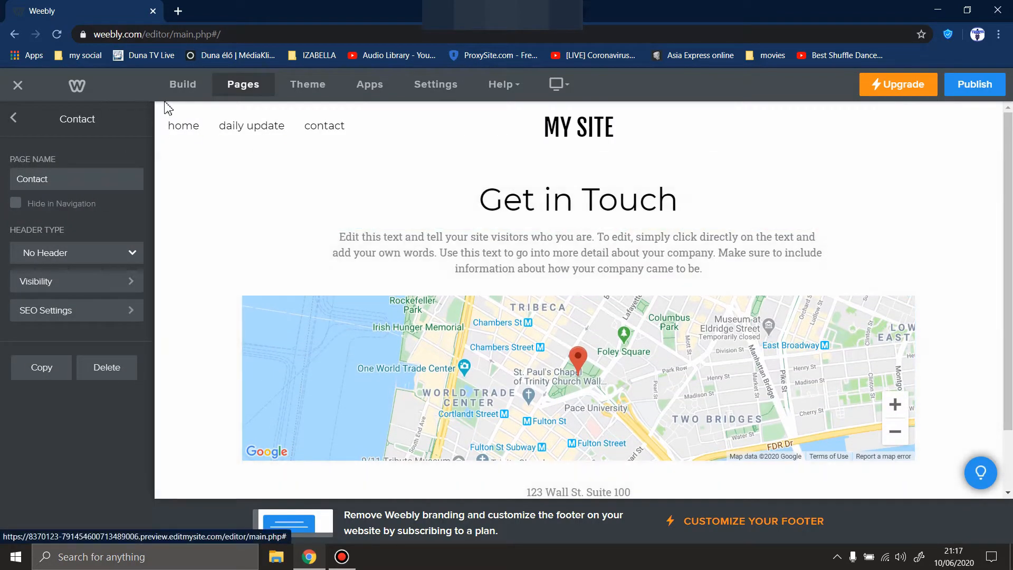
click(187, 127)
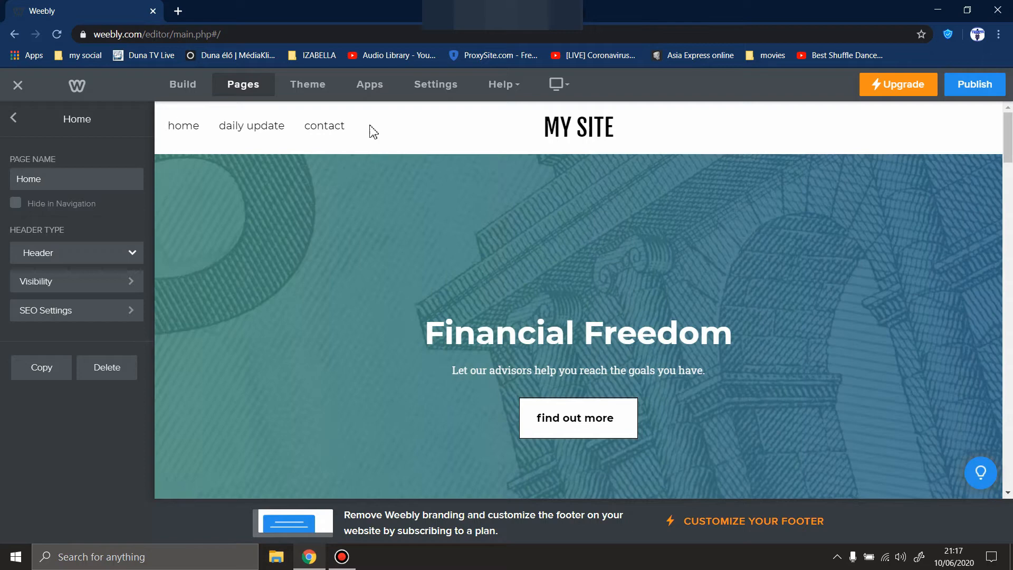
click(567, 131)
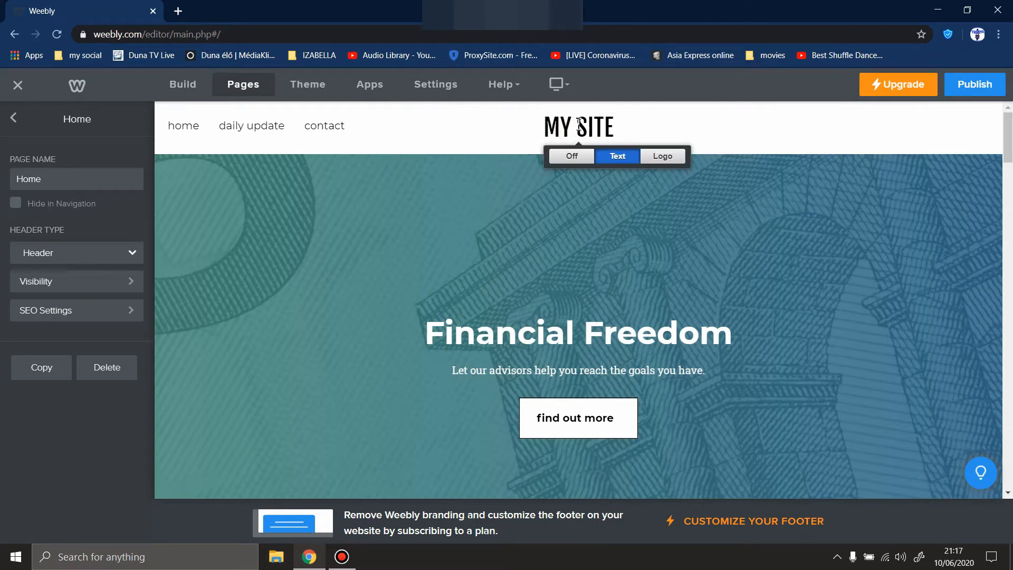
click(659, 160)
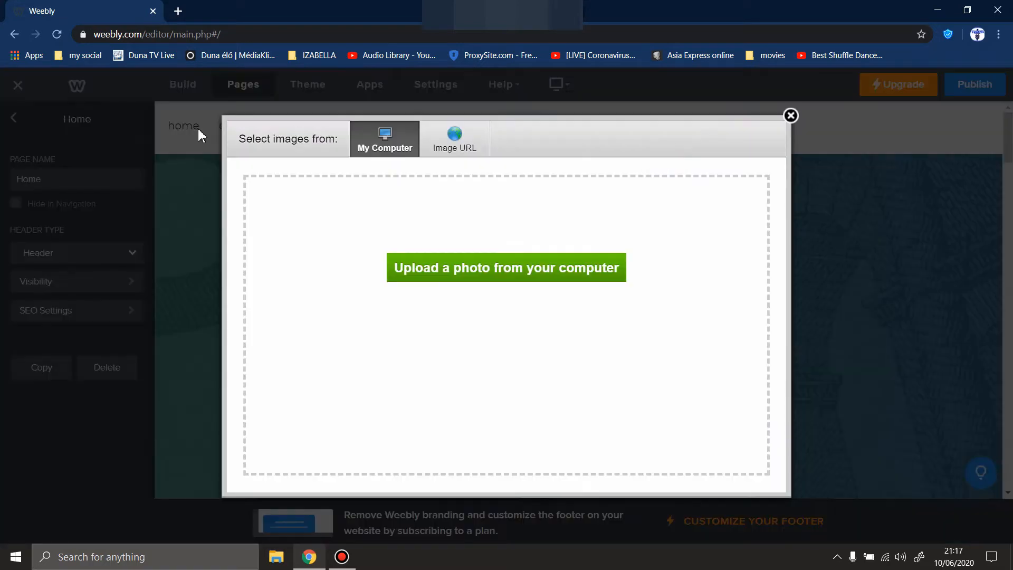
click(512, 278)
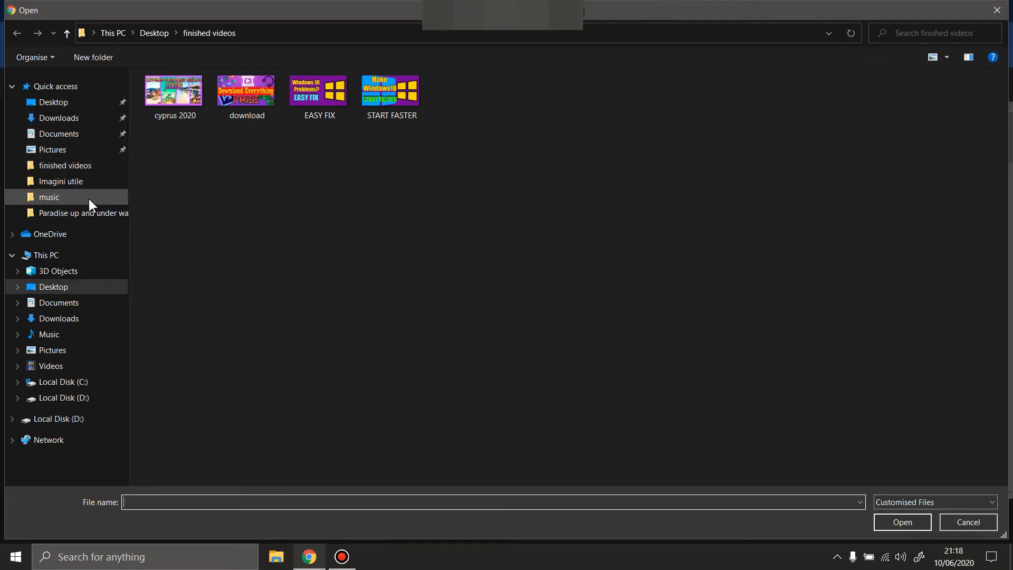
click(61, 184)
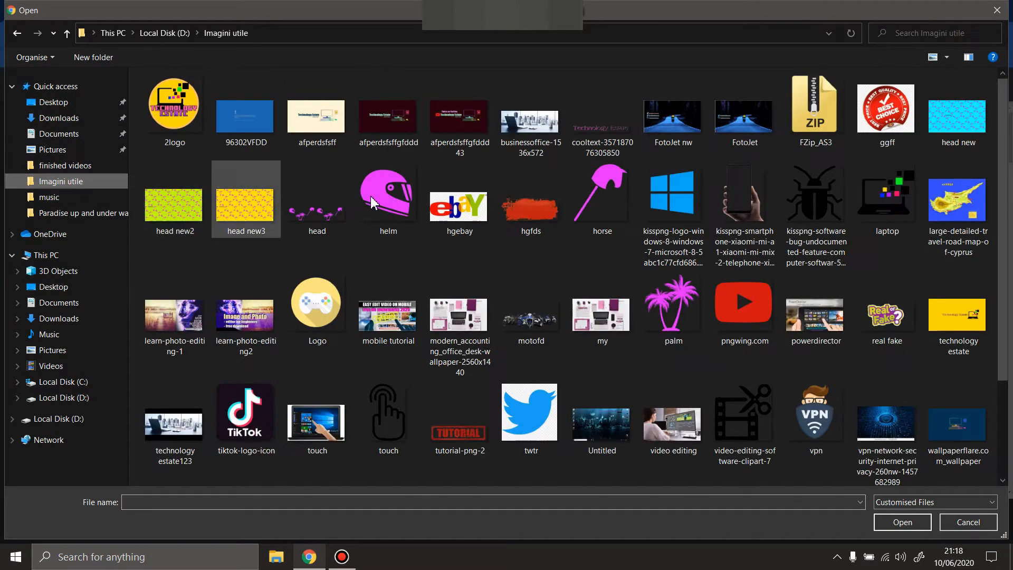
scroll(514, 232, down, 2)
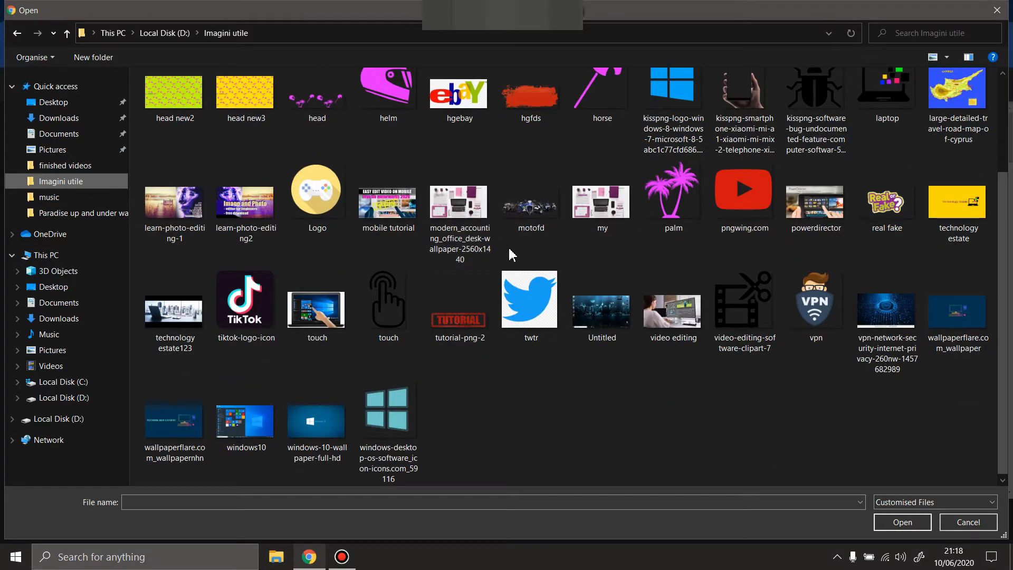
scroll(520, 246, up, 2)
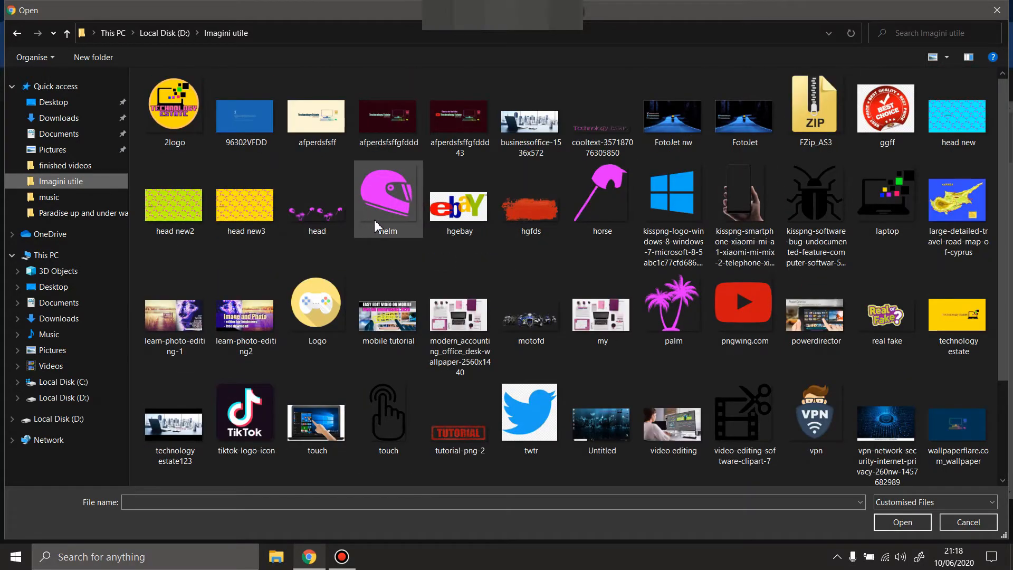
double_click(604, 132)
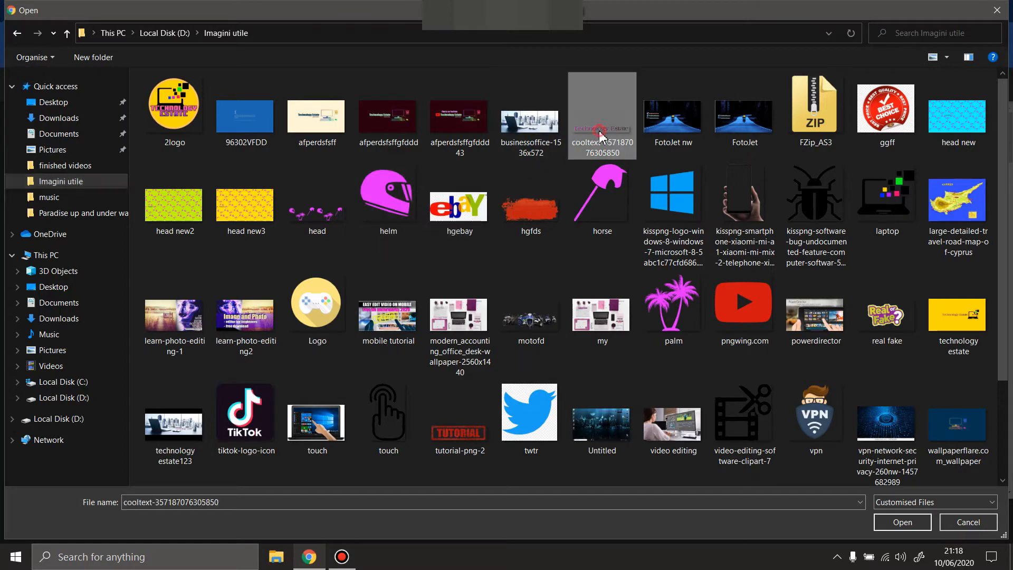
mouse_move(600, 134)
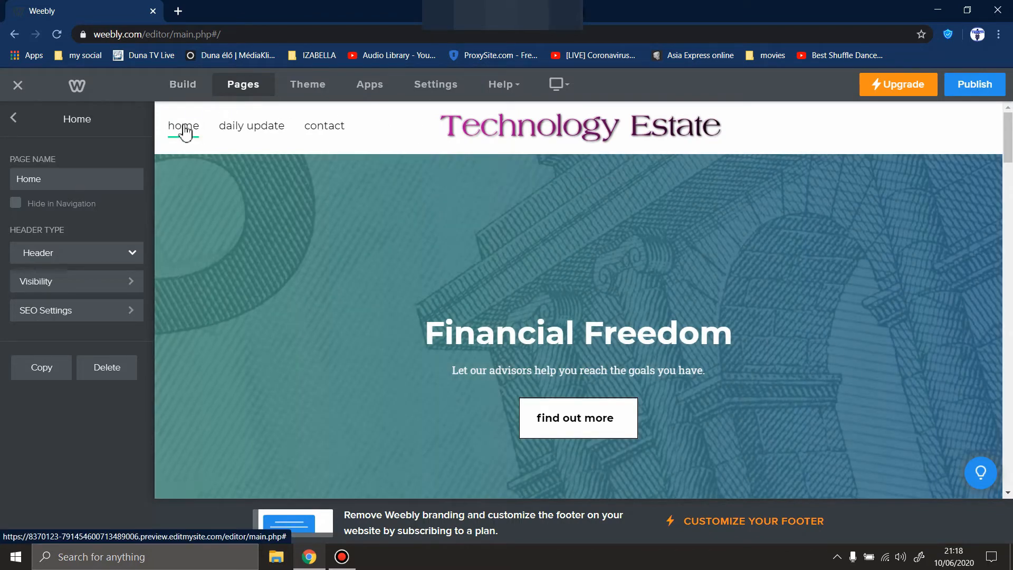
Replace the Financial Freedom headline on the Home page with "Easy learning Tutorials".
scroll(563, 248, down, 1)
scroll(859, 372, up, 1)
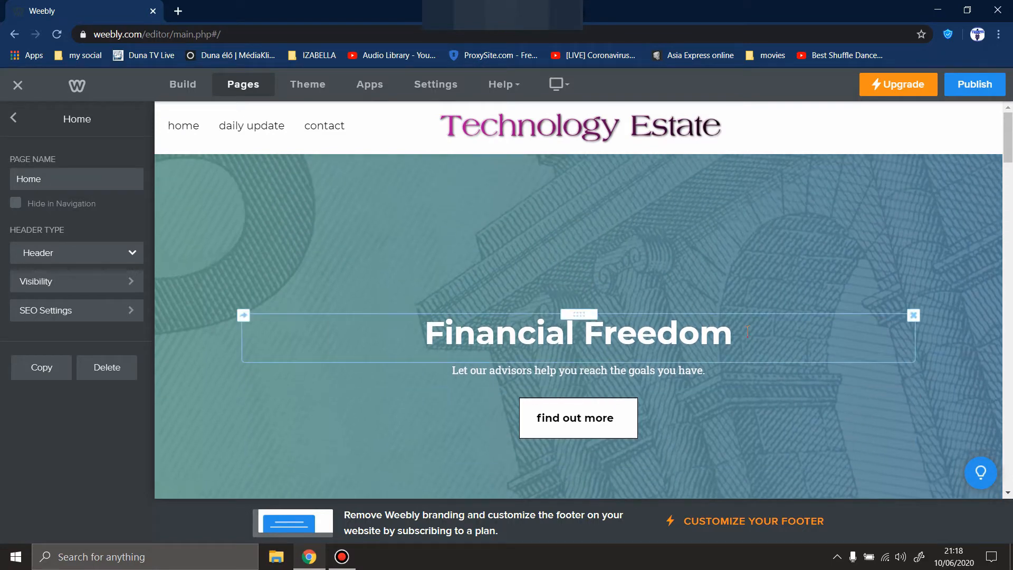
click(747, 331)
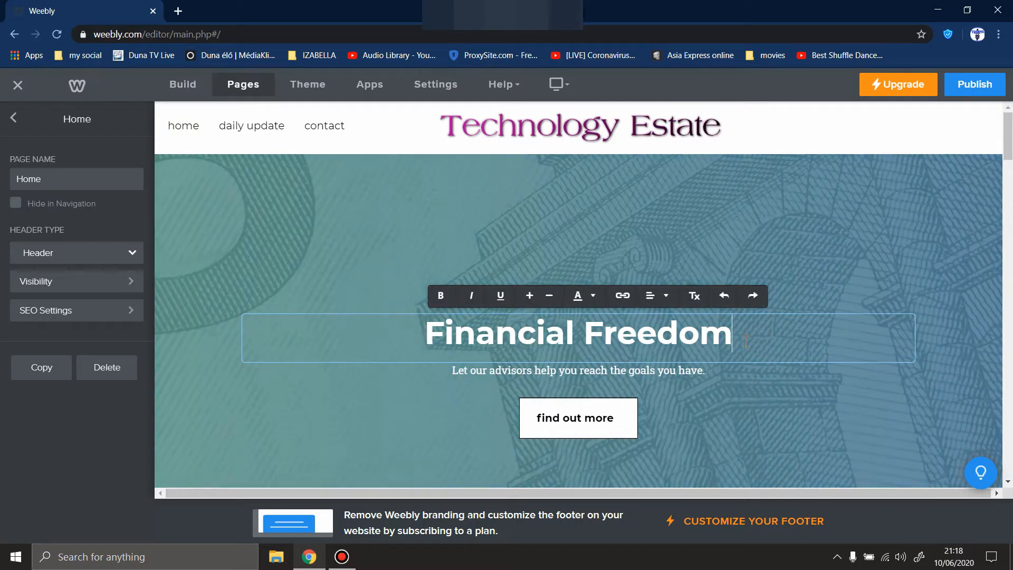
key(BackSpace)
key(BackSpace)
key(BackSpace)
key(BackSpace)
key(BackSpace)
key(BackSpace)
key(BackSpace)
key(BackSpace)
key(BackSpace)
key(BackSpace)
key(BackSpace)
key(BackSpace)
key(BackSpace)
key(BackSpace)
key(BackSpace)
key(BackSpace)
key(BackSpace)
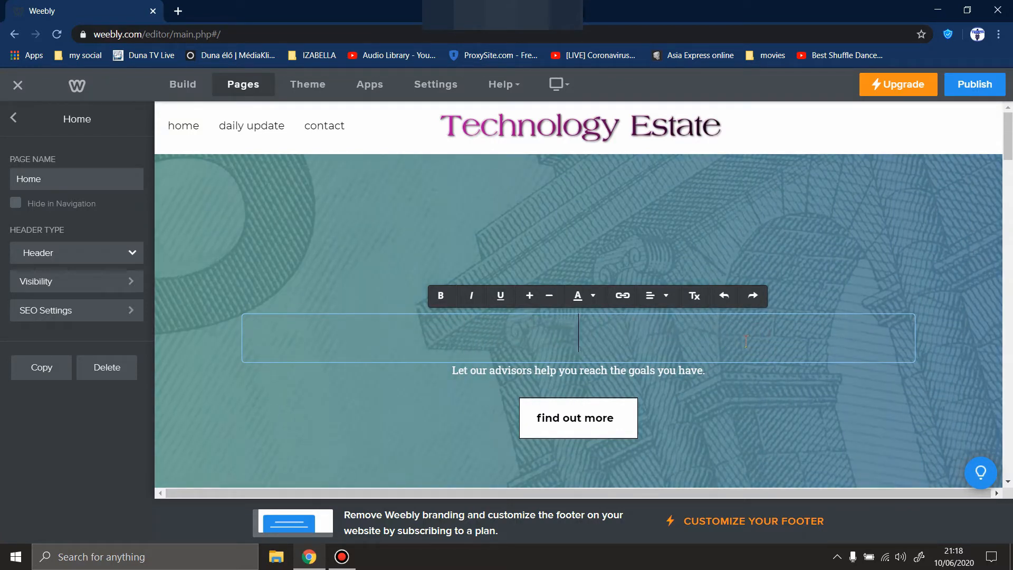
text(Easy learning )
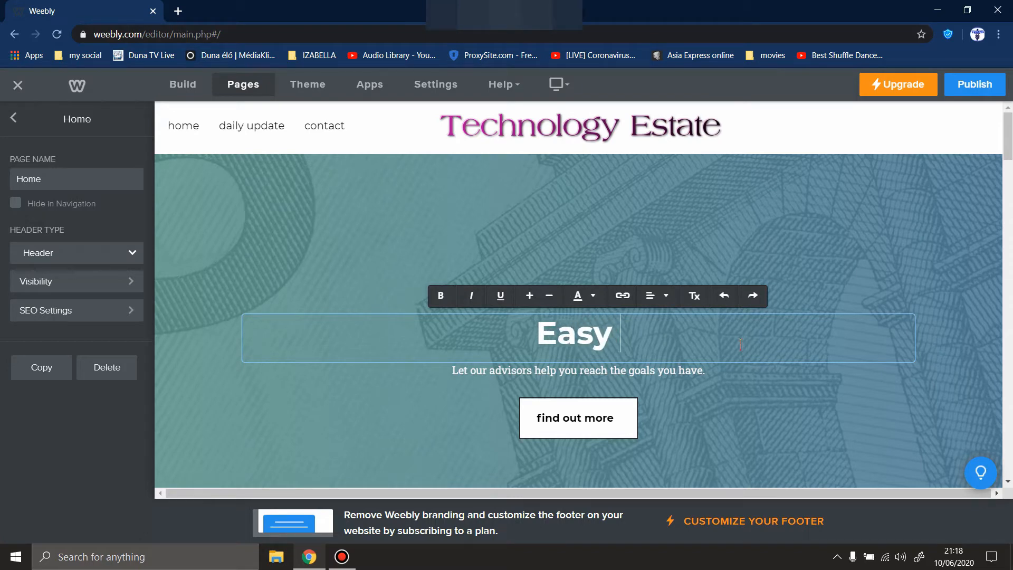
text(Tutorials)
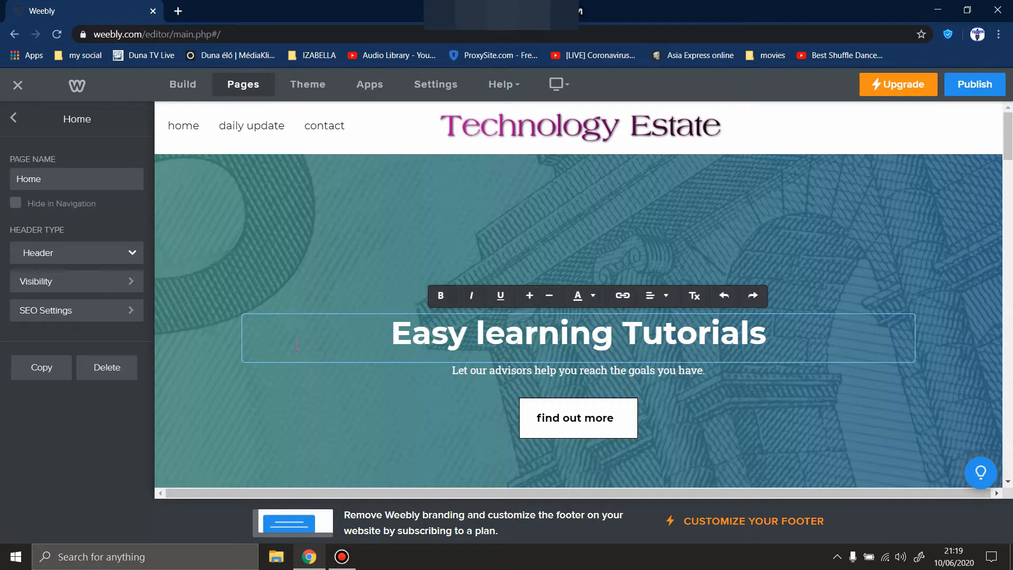
Open the link settings of the Home page's "find out more" button and choose Website URL as the link type.
click(556, 417)
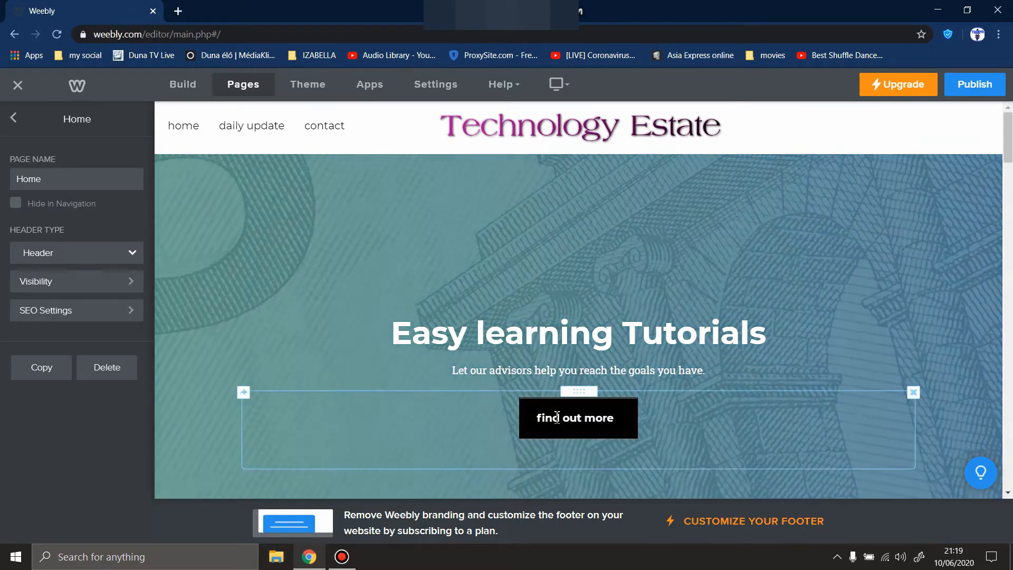
scroll(714, 324, down, 3)
scroll(714, 323, up, 2)
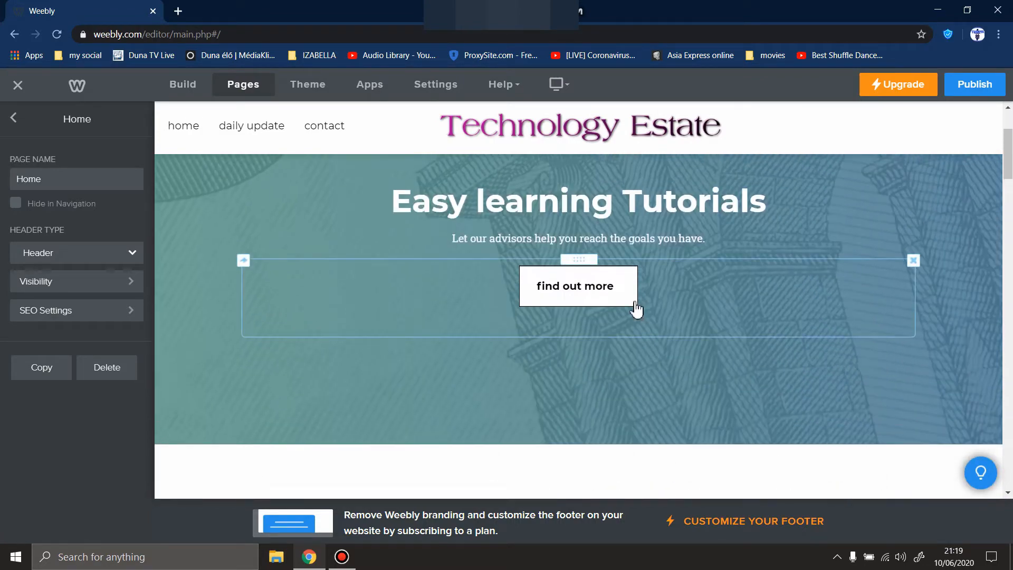
click(587, 287)
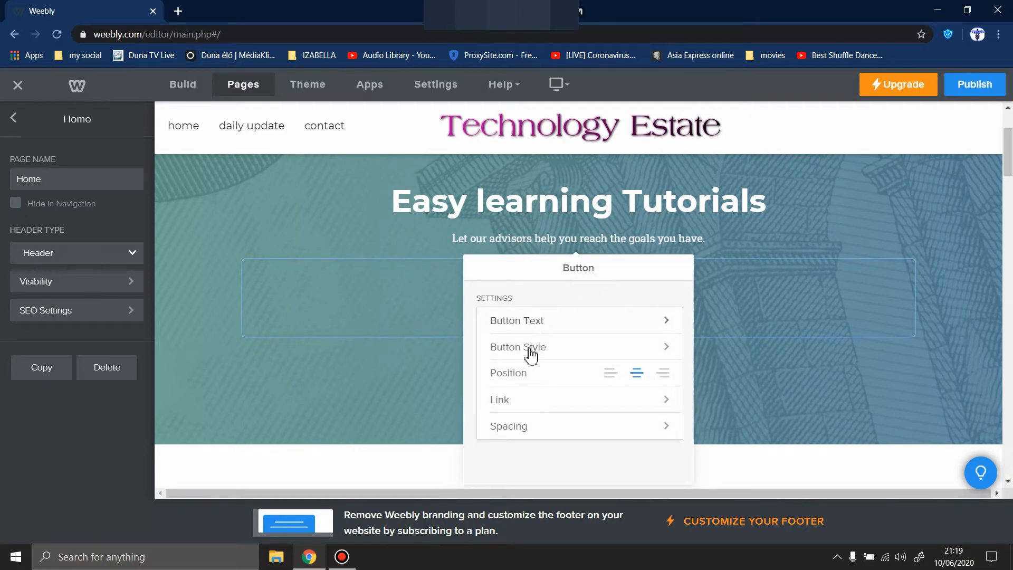
click(523, 401)
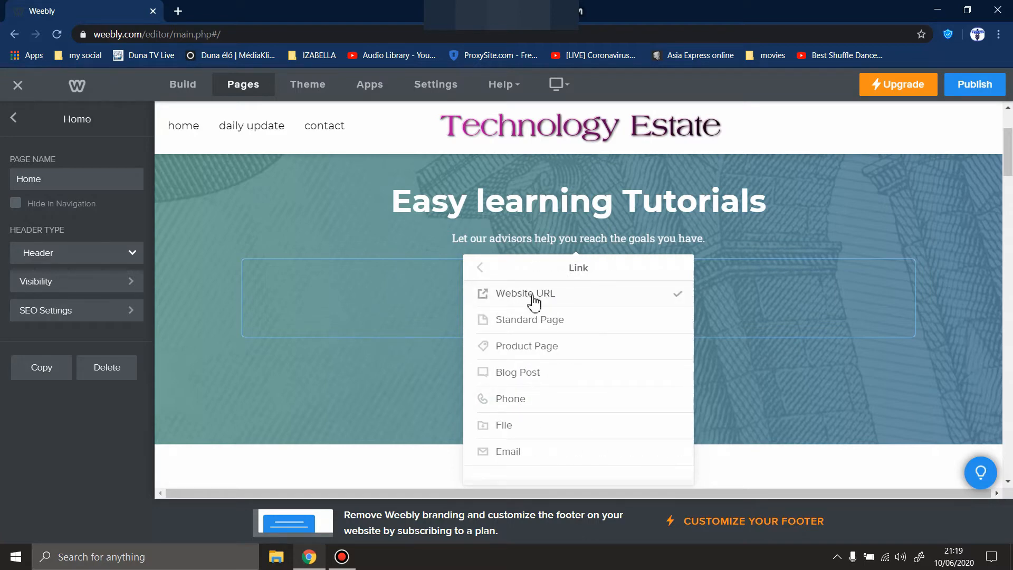
click(534, 302)
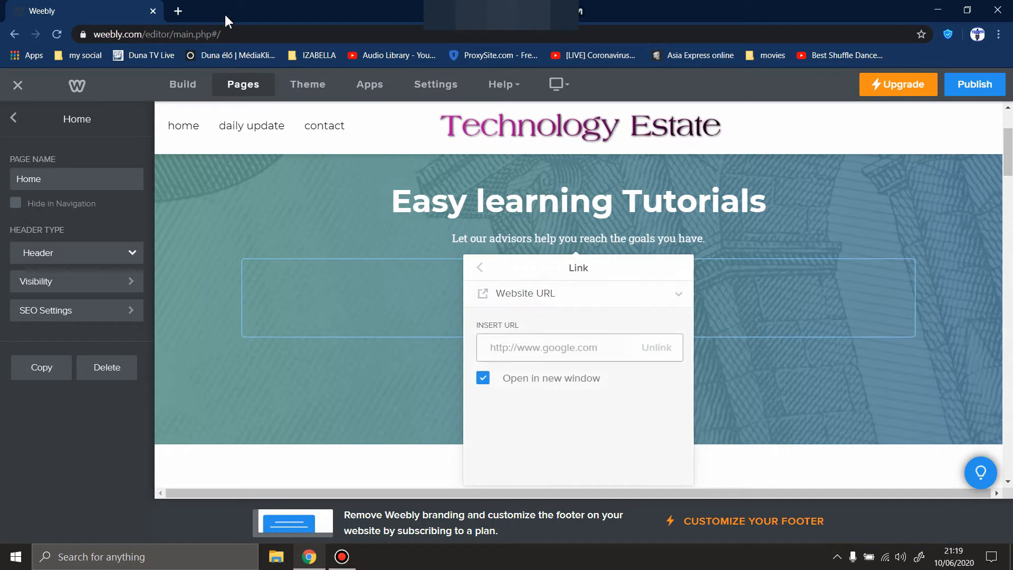
Open the Technology Estate YouTube channel in a new browser tab and copy its web address.
click(177, 11)
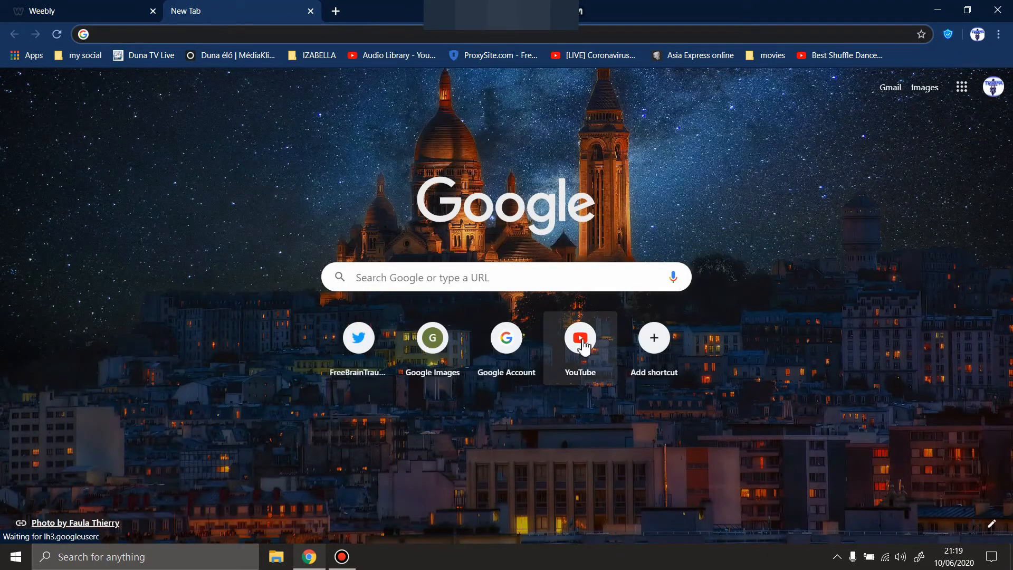
click(584, 354)
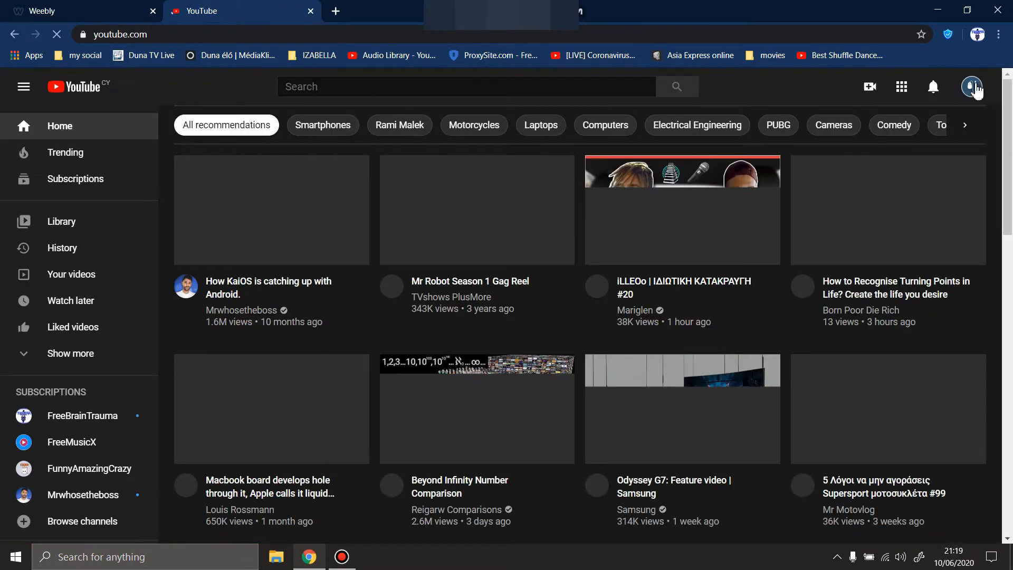
click(971, 86)
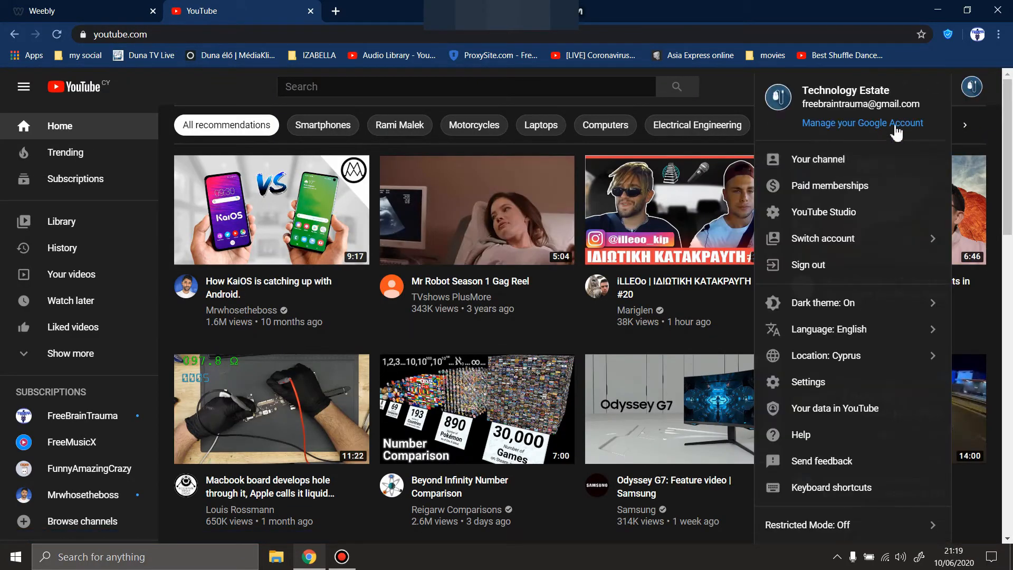
click(807, 159)
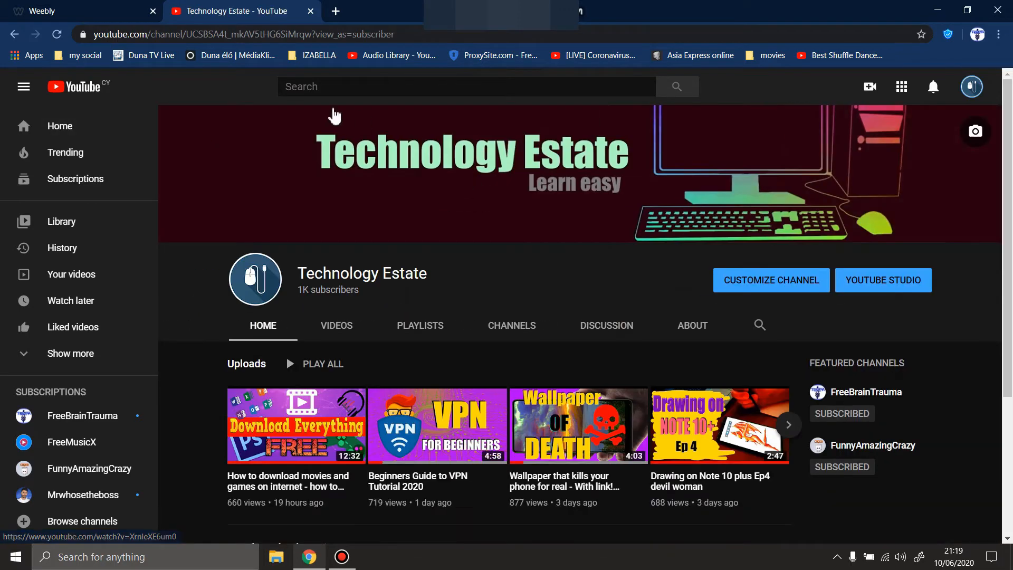
click(208, 33)
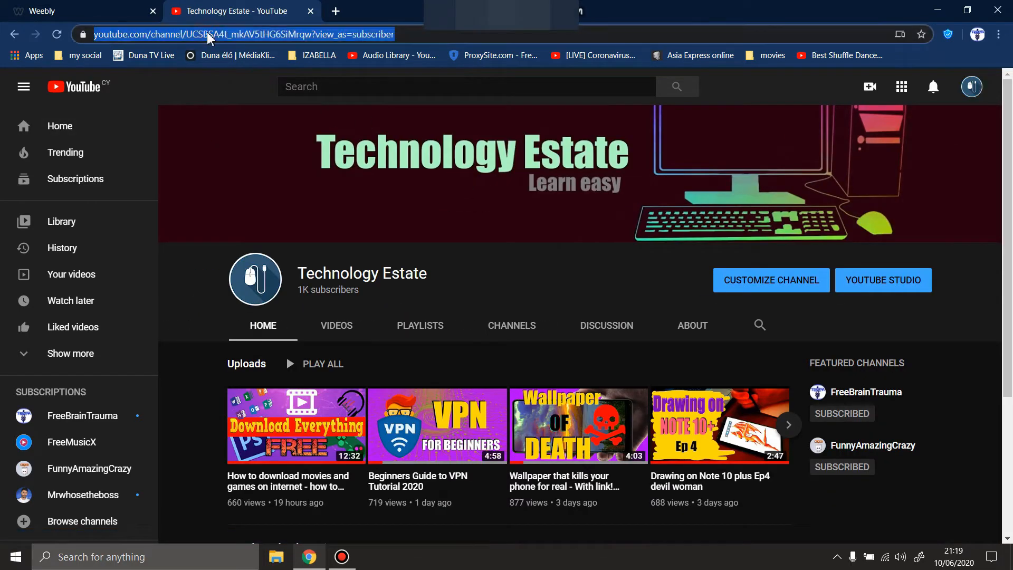
right_click(203, 36)
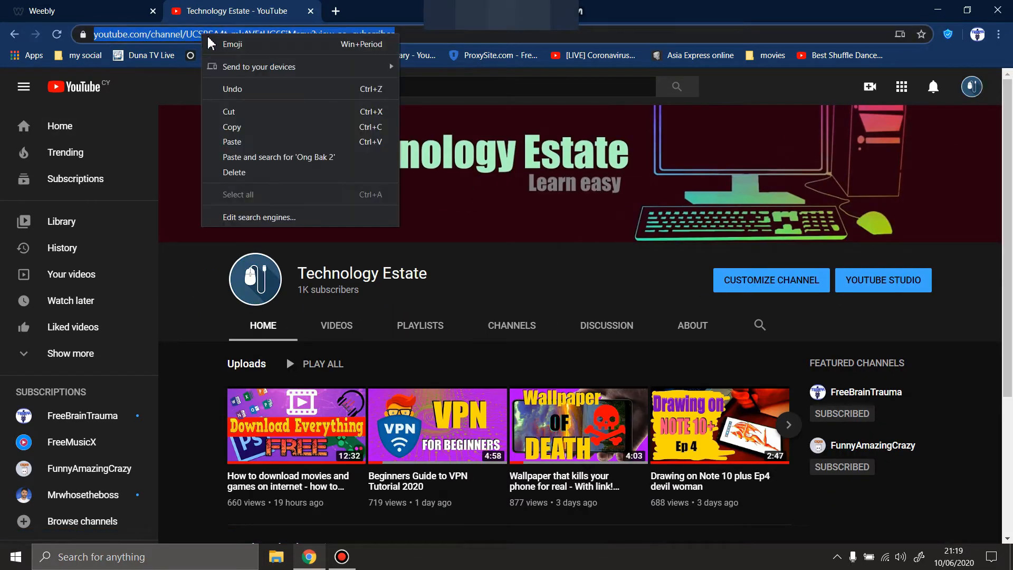
click(246, 127)
Return to the Weebly editor and paste the copied channel address as the "find out more" button's link URL.
key(ctrl+shift+Tab)
click(528, 346)
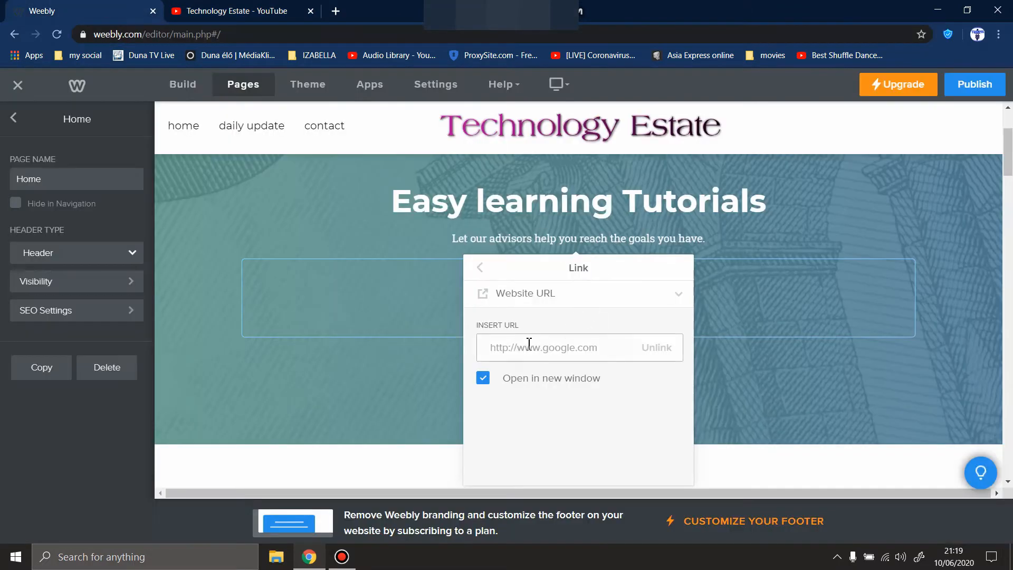
right_click(521, 361)
click(566, 258)
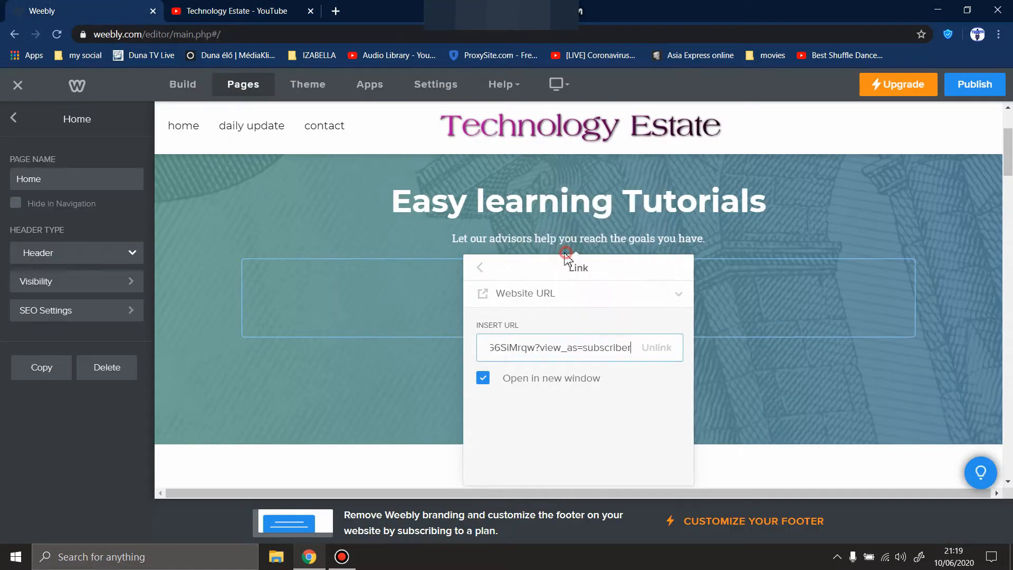
click(827, 413)
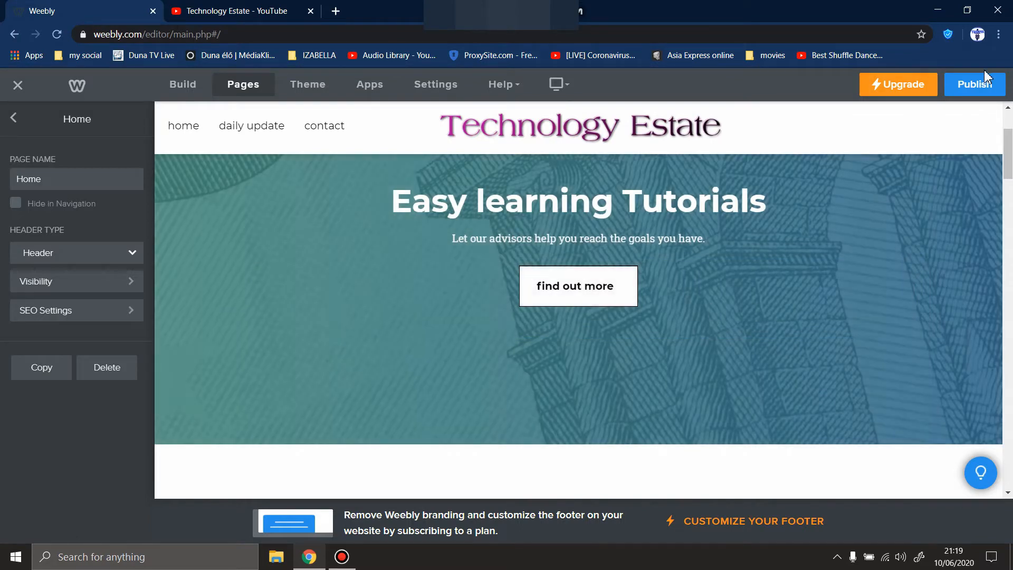
Publish the website and view tecnologyestate.weebly.com in a new browser tab.
click(973, 89)
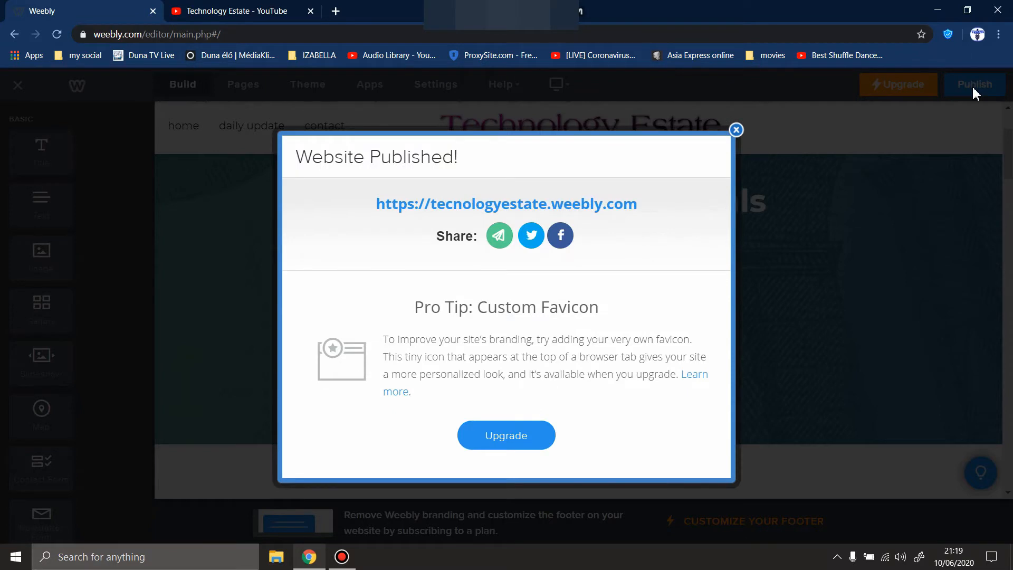
right_click(481, 199)
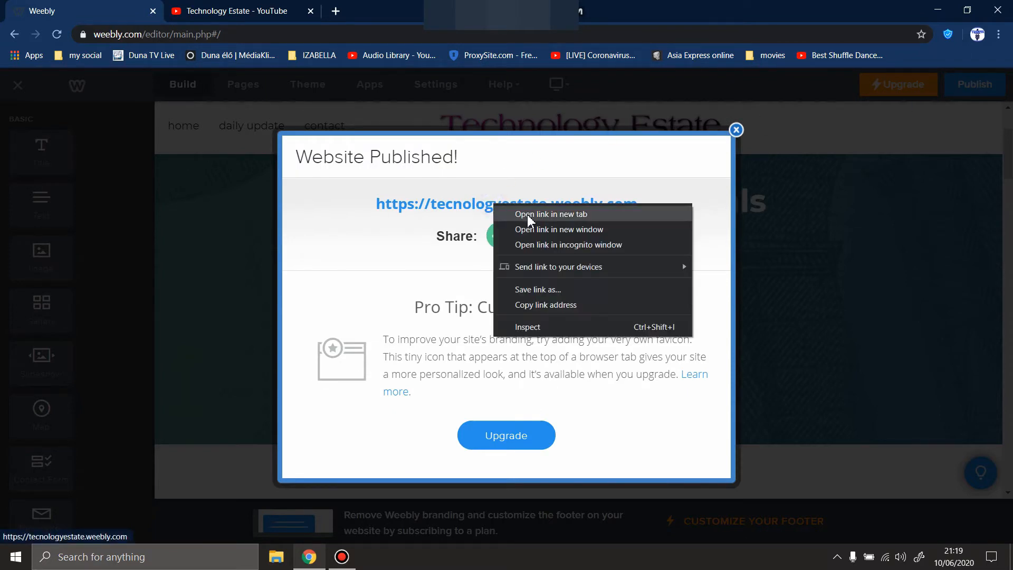
click(523, 206)
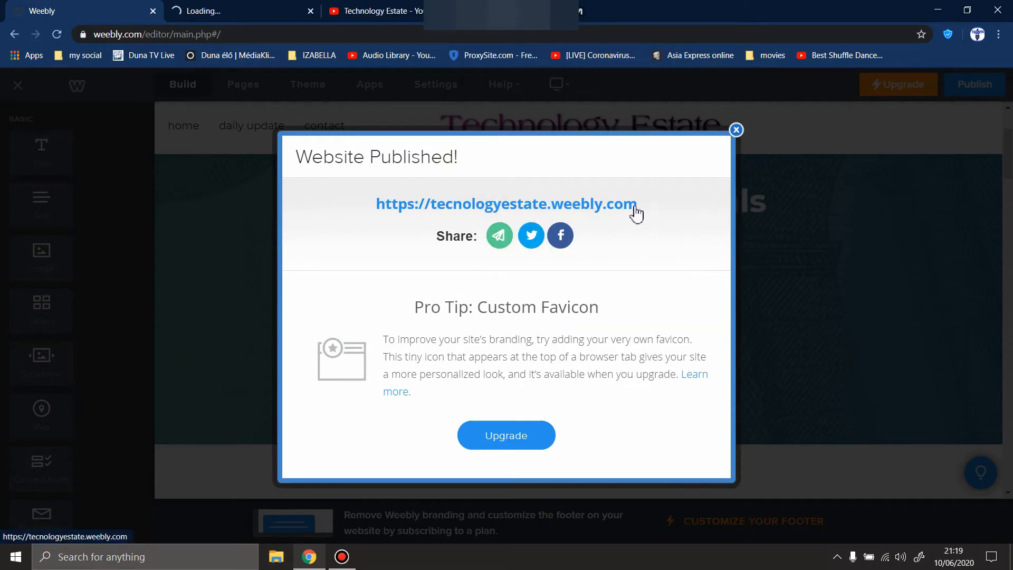
click(735, 129)
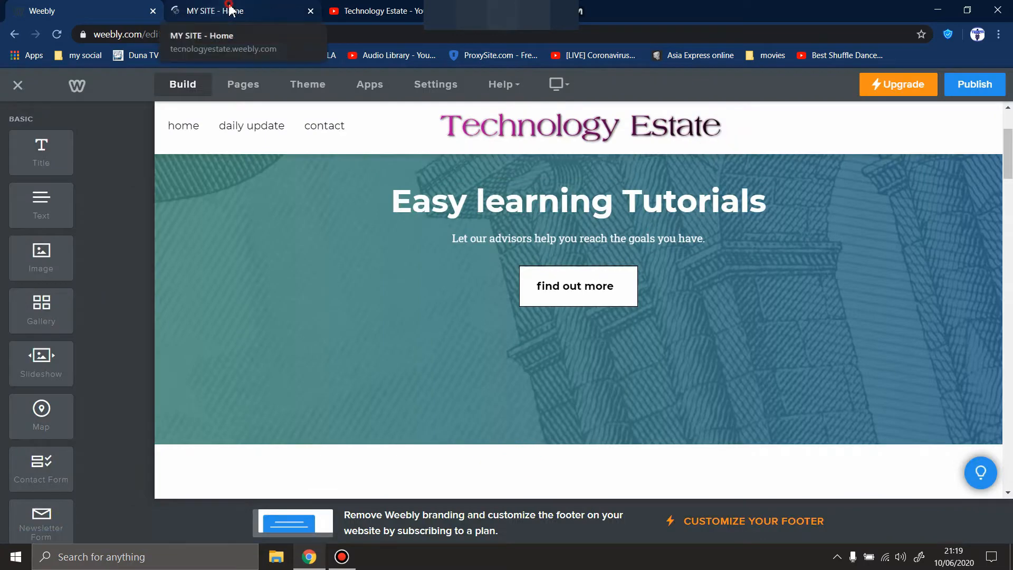
click(222, 9)
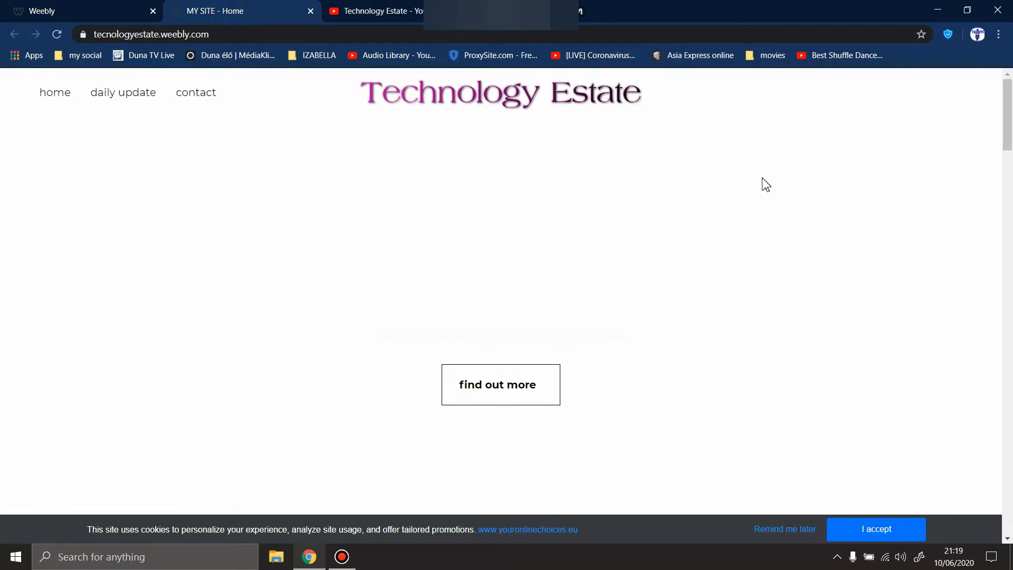
Look over the published Home page, test the "find out more" button's link, and return to the Weebly editor.
scroll(752, 189, down, 10)
scroll(749, 190, up, 9)
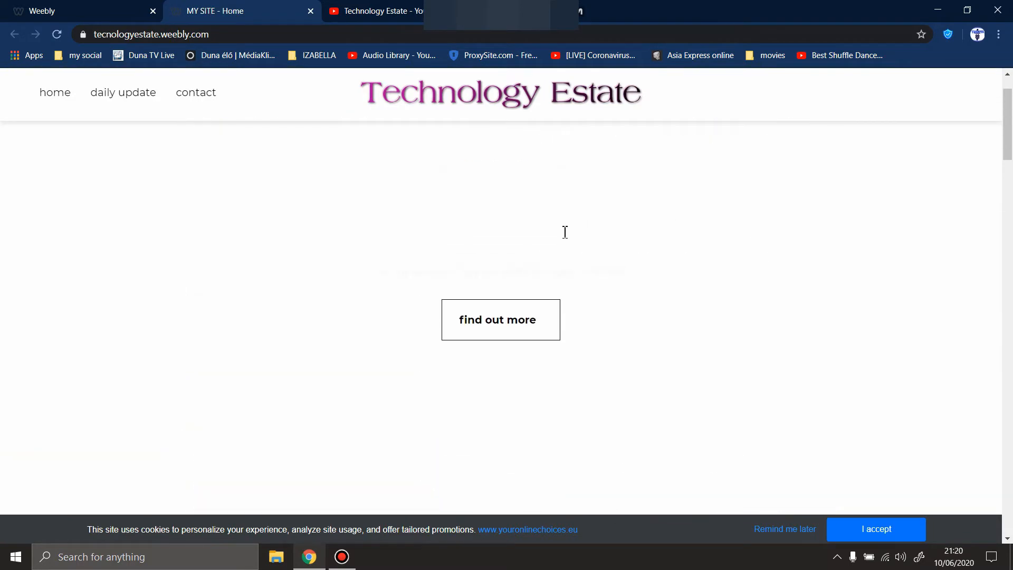
scroll(565, 232, up, 2)
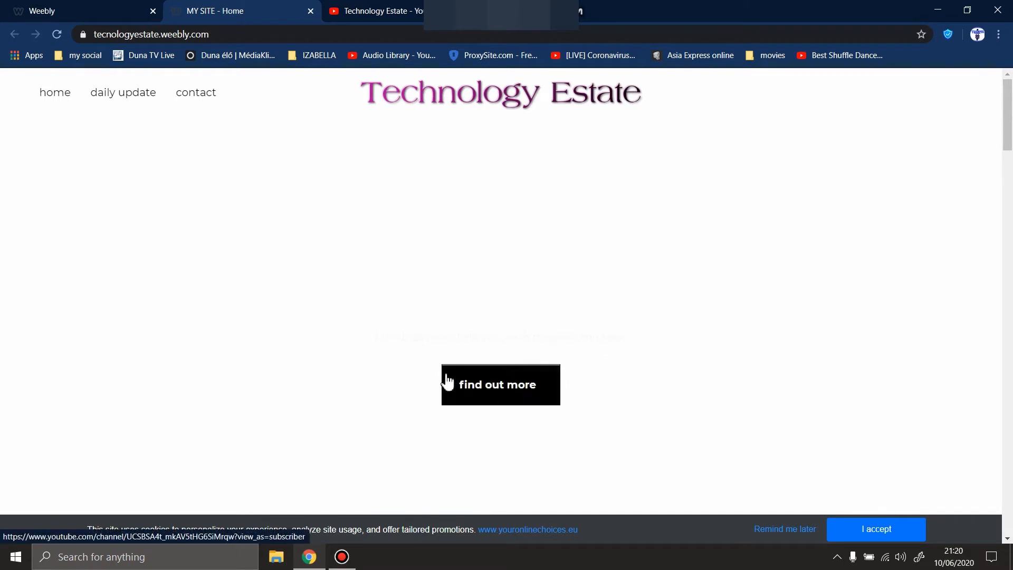
click(502, 392)
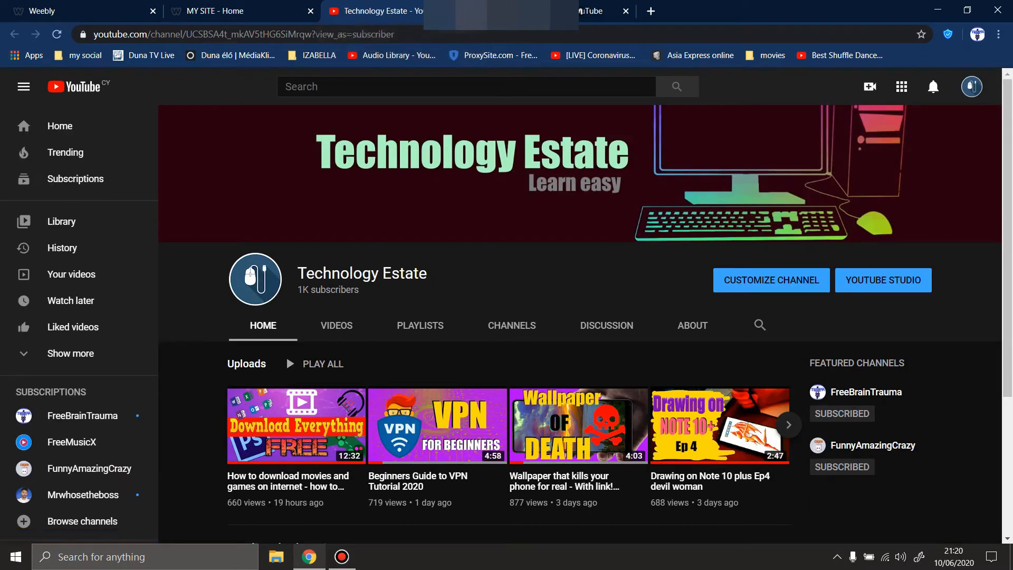
click(248, 9)
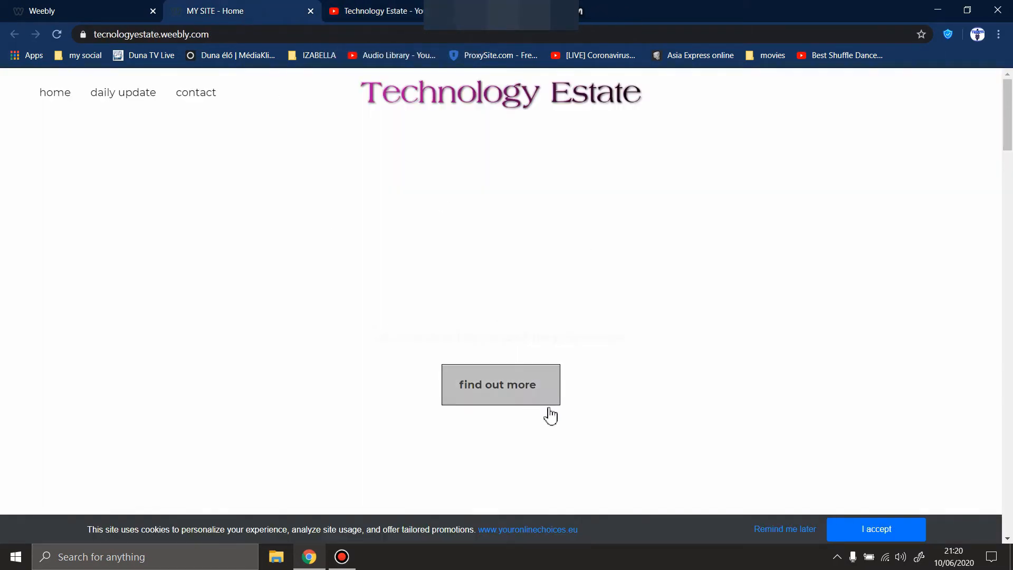
click(124, 8)
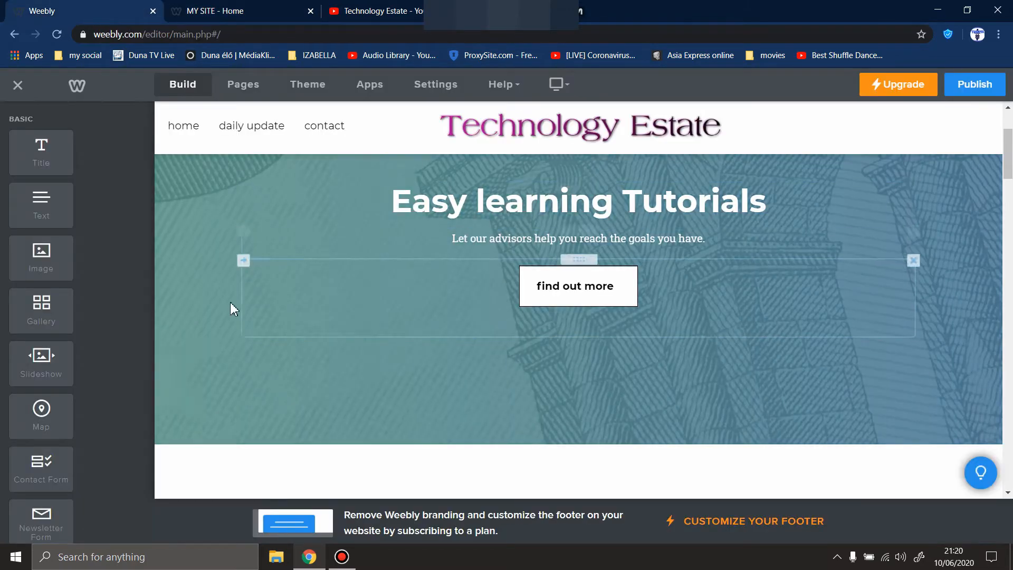
scroll(211, 343, down, 3)
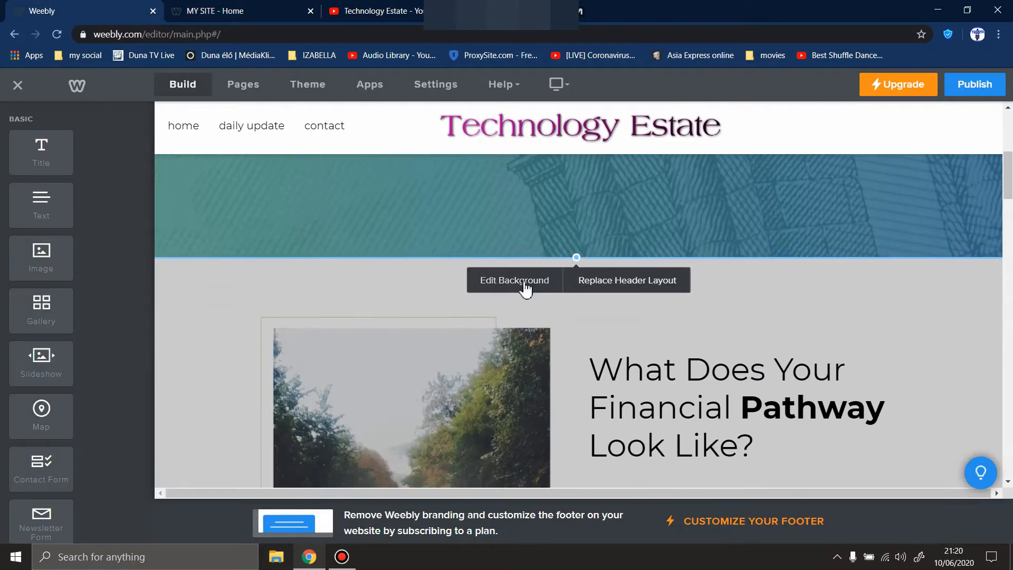
click(629, 286)
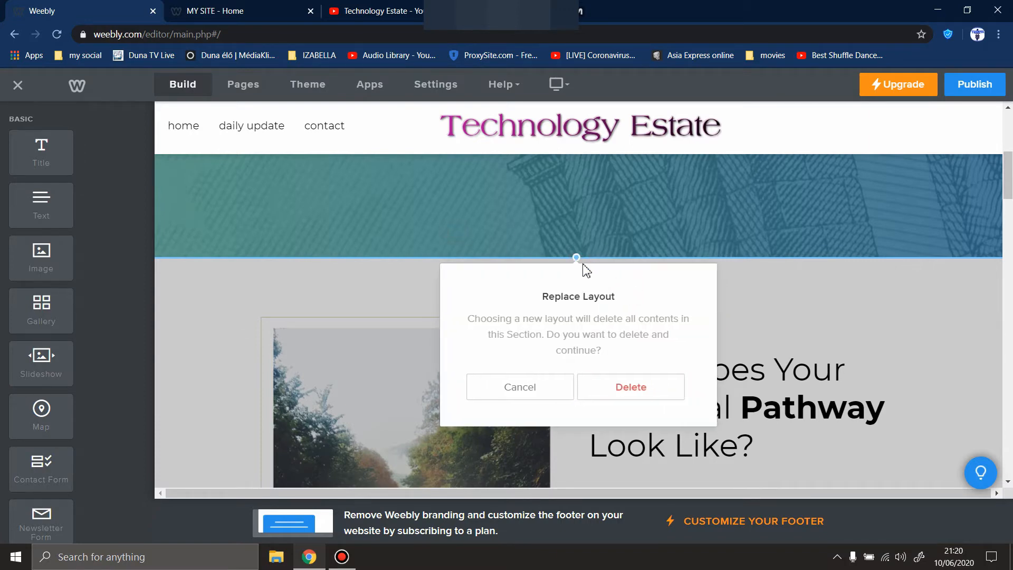
click(527, 388)
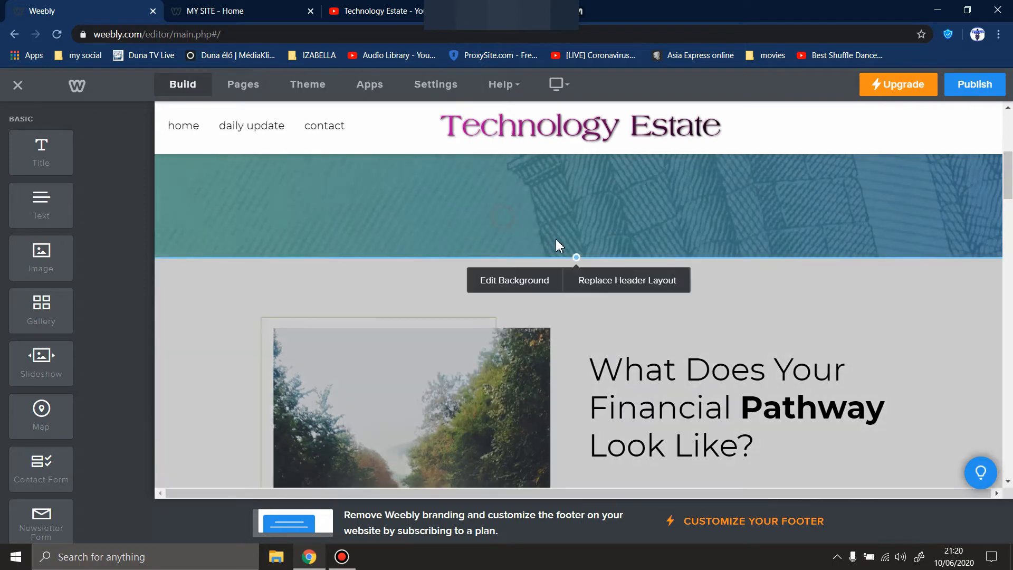
Try replacing the Home page header's background with the "Find us on YouTube" banner image from the Imagini utile folder.
click(513, 285)
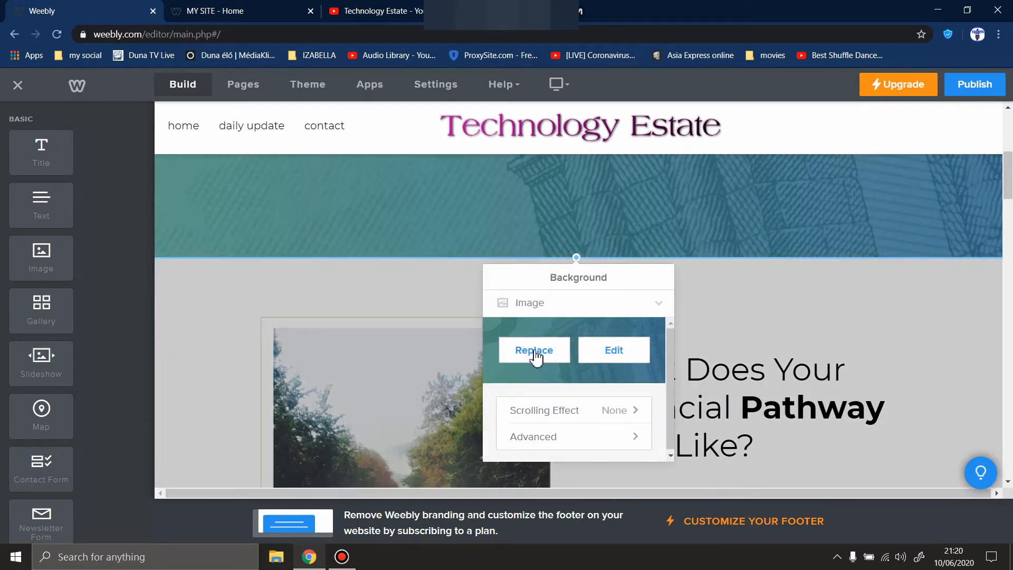
click(618, 354)
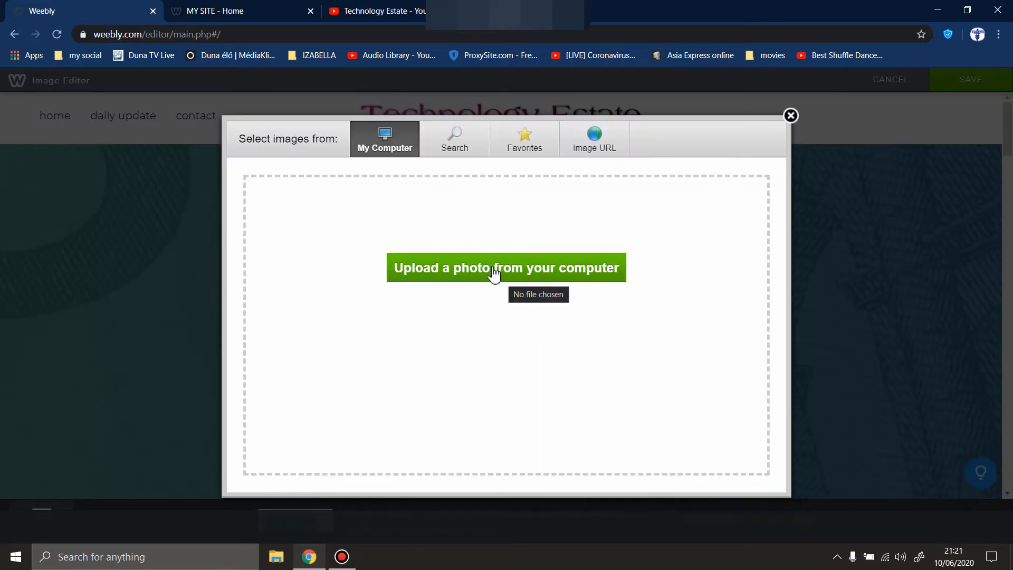
click(492, 267)
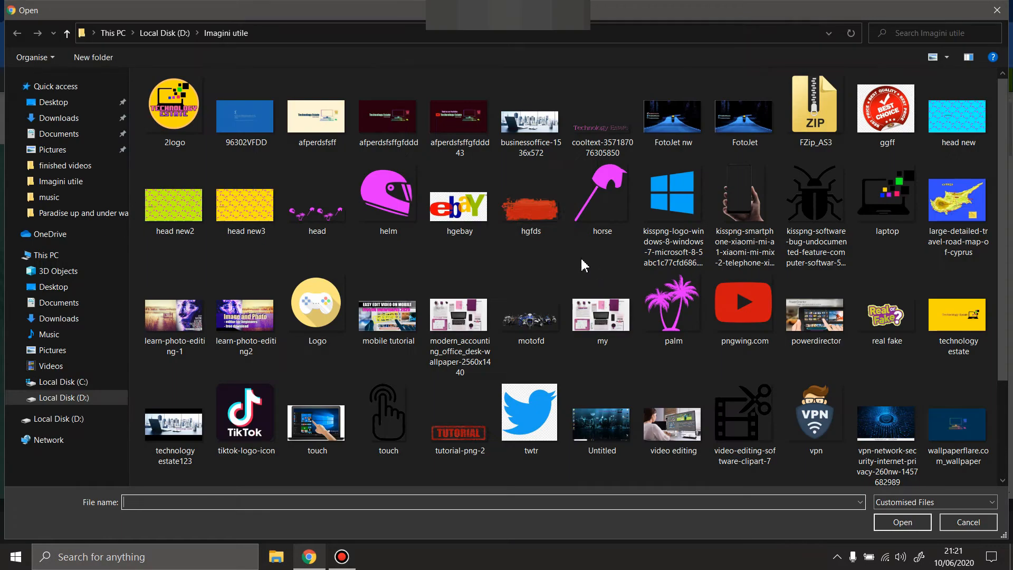
double_click(452, 132)
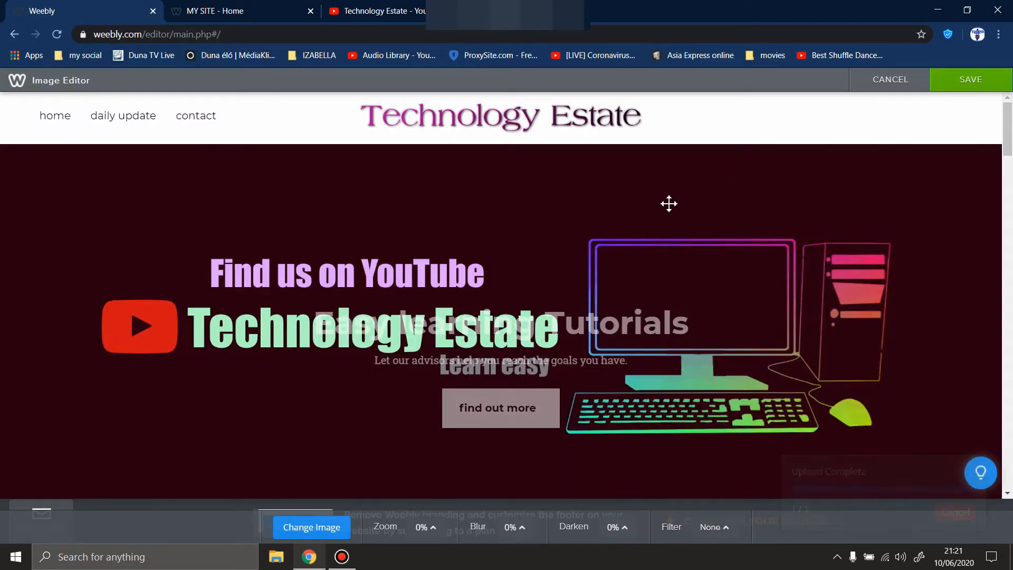
drag(615, 219, 610, 211)
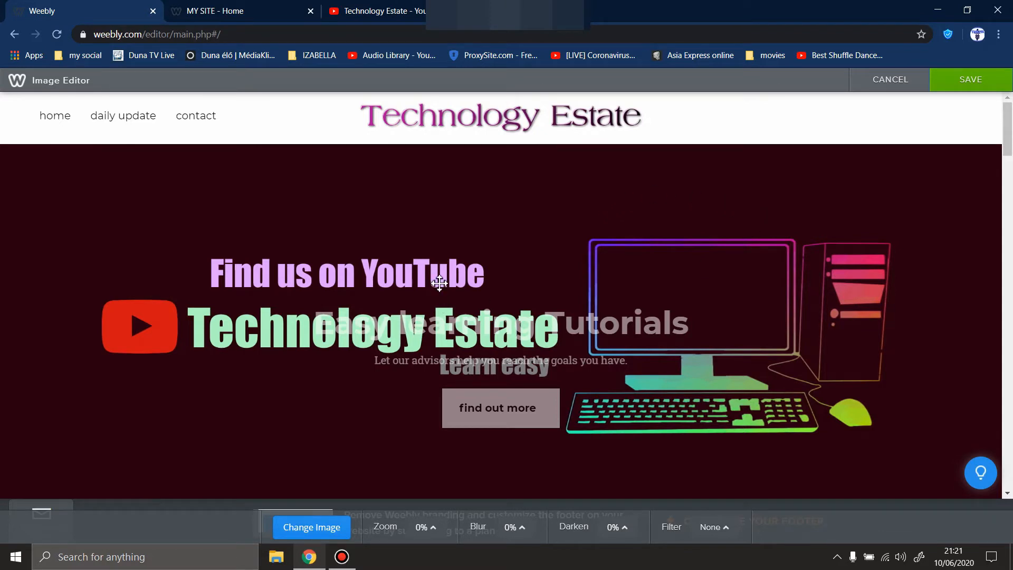
drag(229, 275, 318, 297)
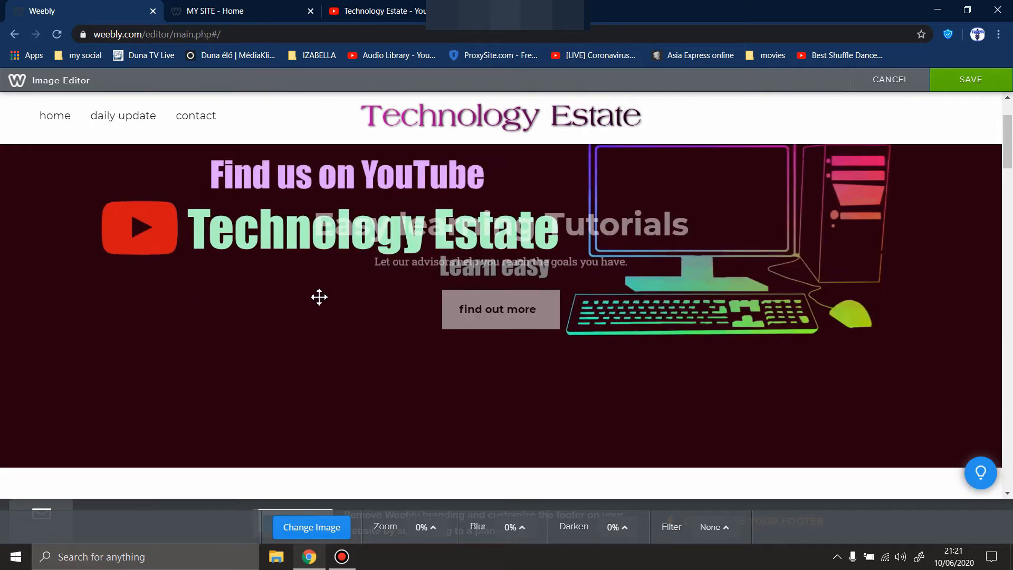
scroll(594, 377, down, 2)
scroll(534, 362, up, 3)
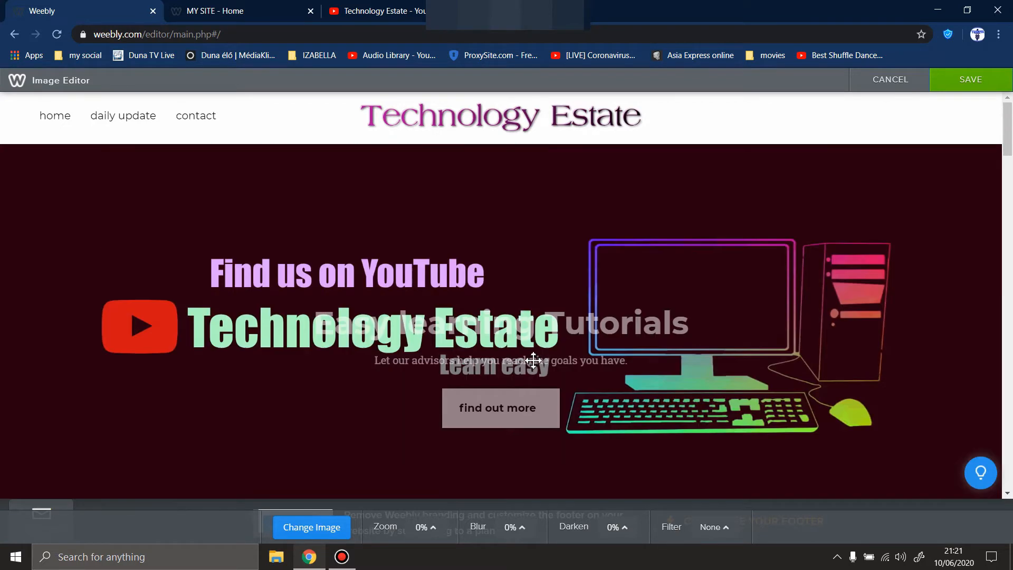
click(897, 80)
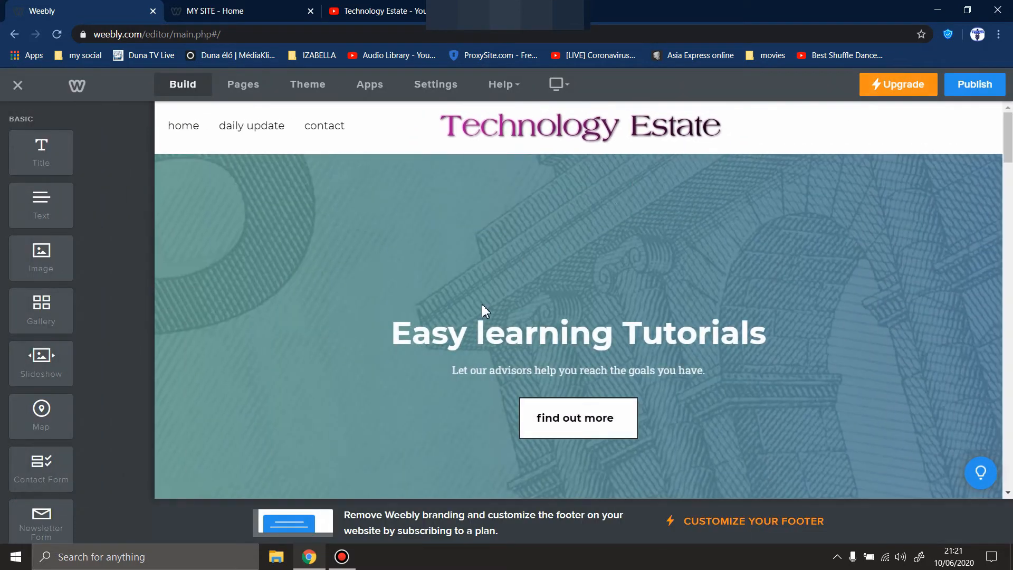
Replace the Home page header's background with the red brick wall image from the stock backgrounds and save the change.
scroll(549, 267, down, 3)
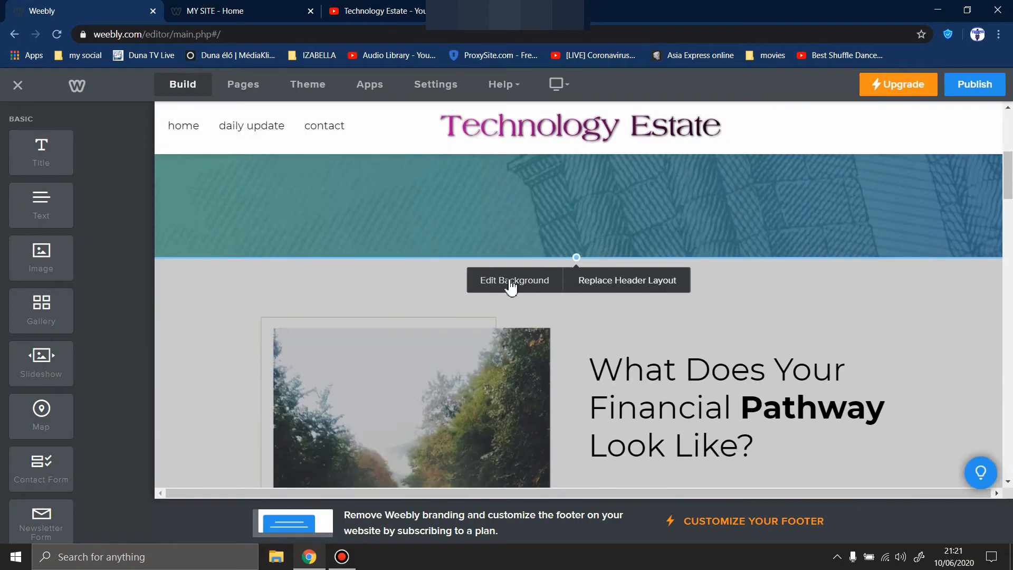
click(513, 284)
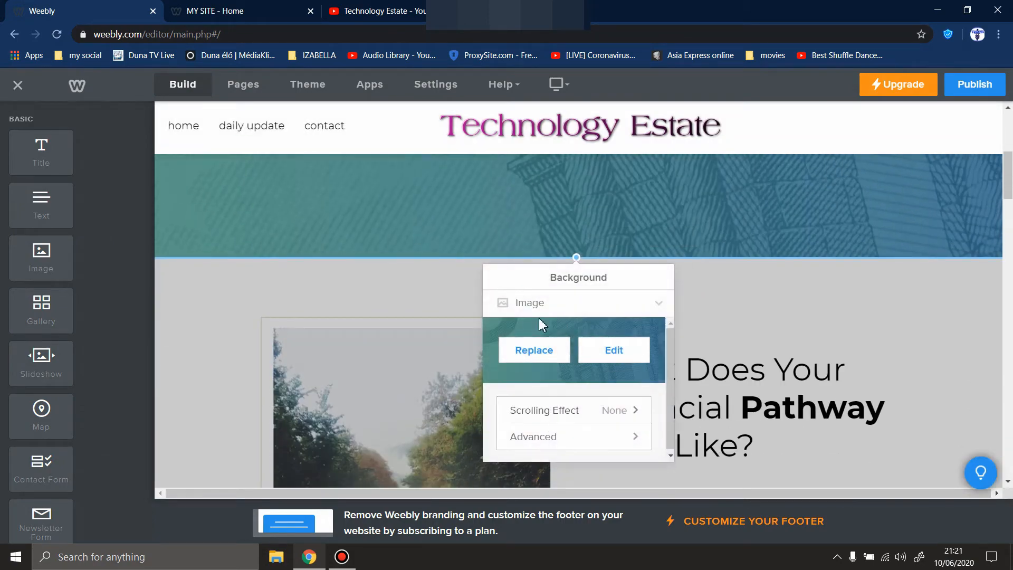
click(538, 356)
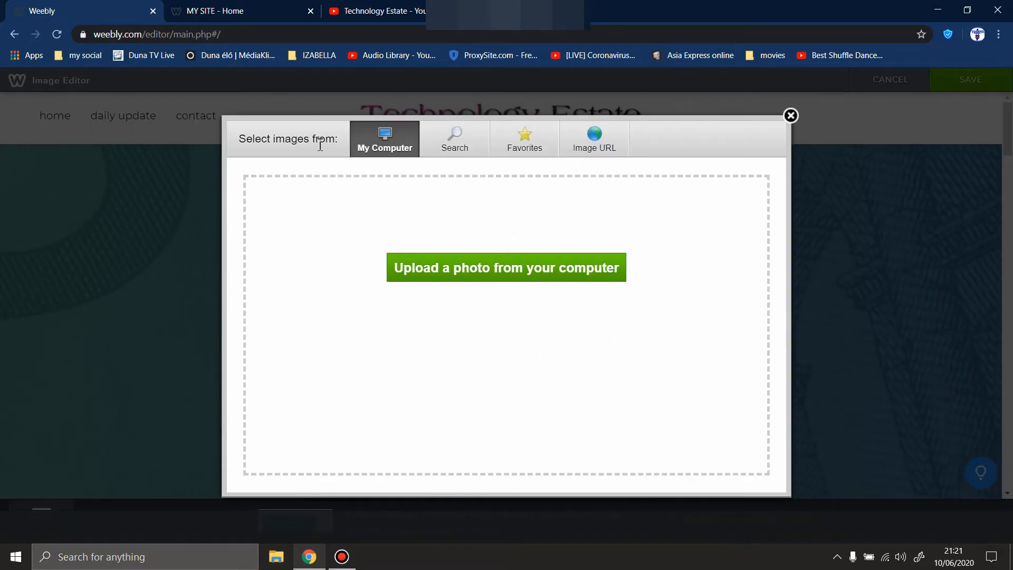
click(790, 116)
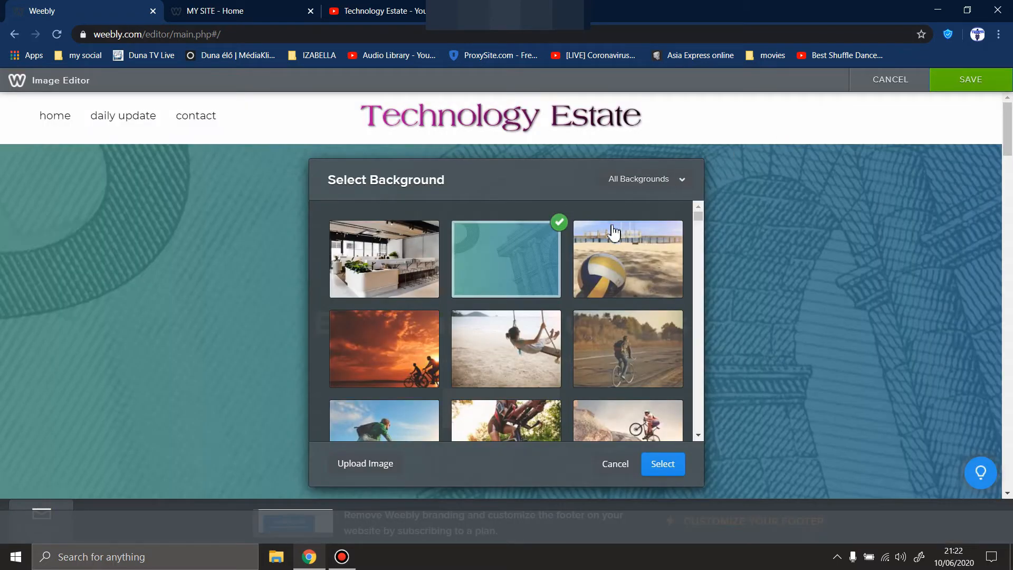
scroll(522, 260, down, 5)
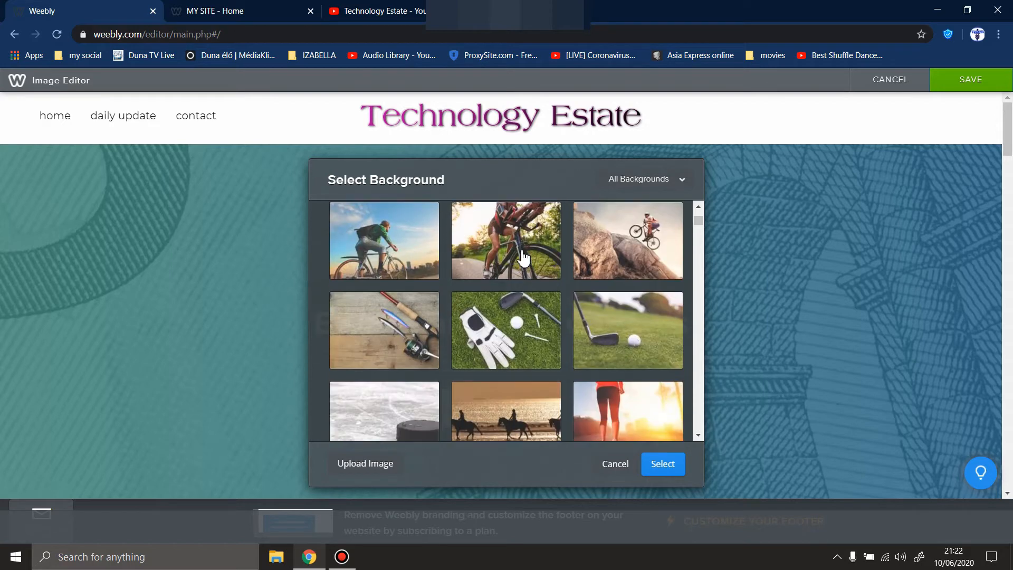
scroll(522, 258, down, 5)
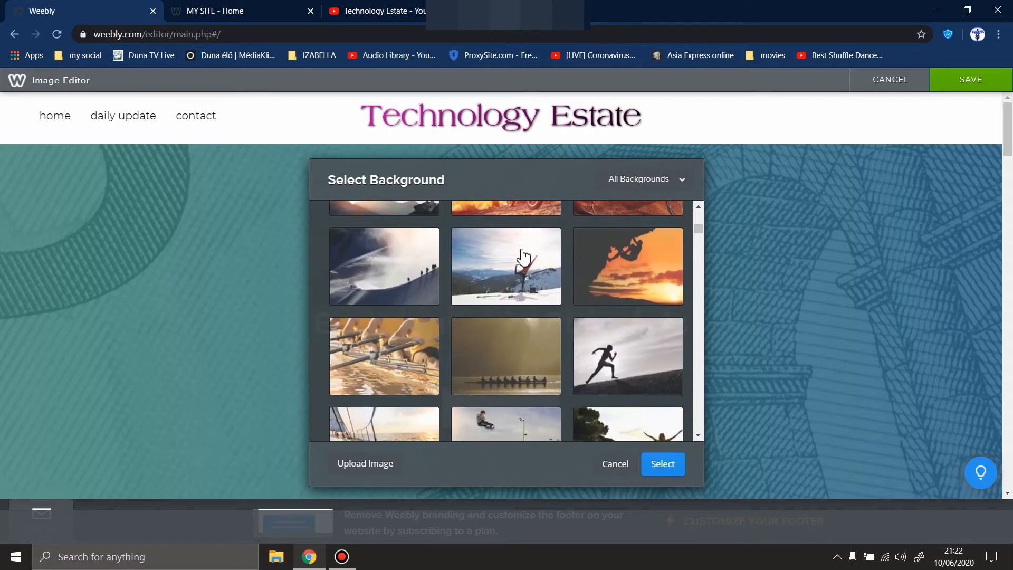
scroll(522, 257, down, 4)
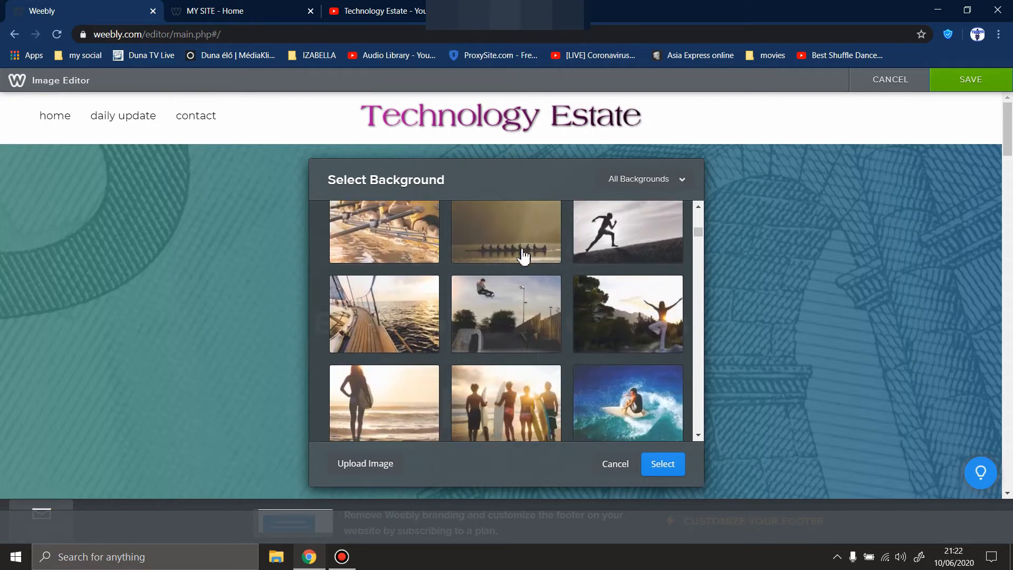
scroll(523, 257, down, 4)
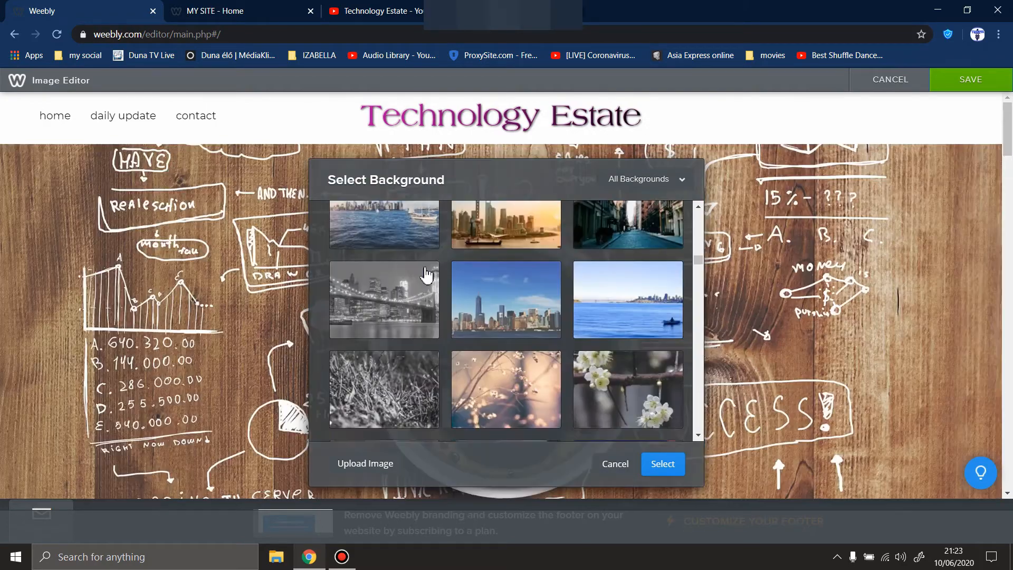
scroll(430, 276, up, 1)
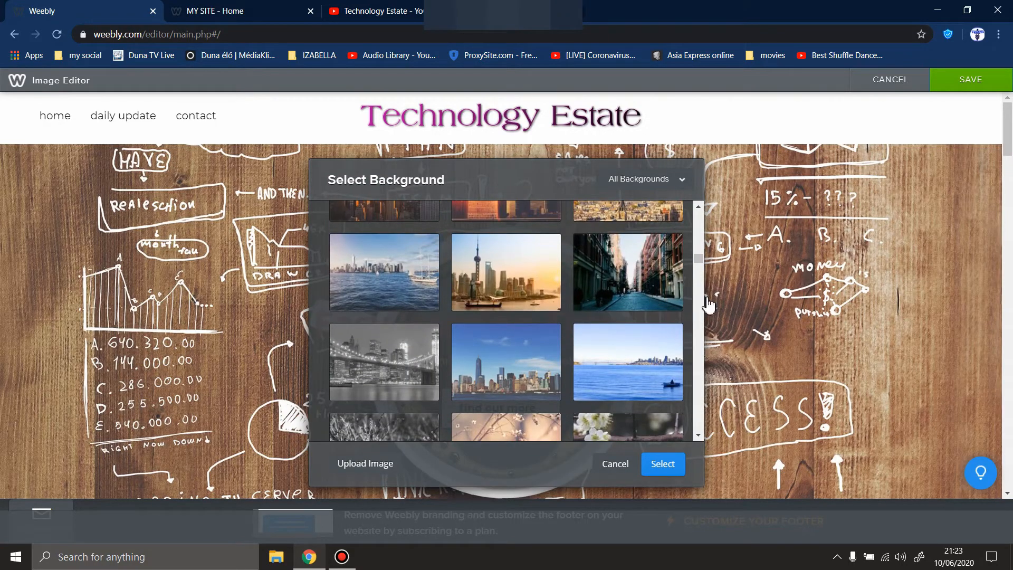
scroll(412, 306, down, 4)
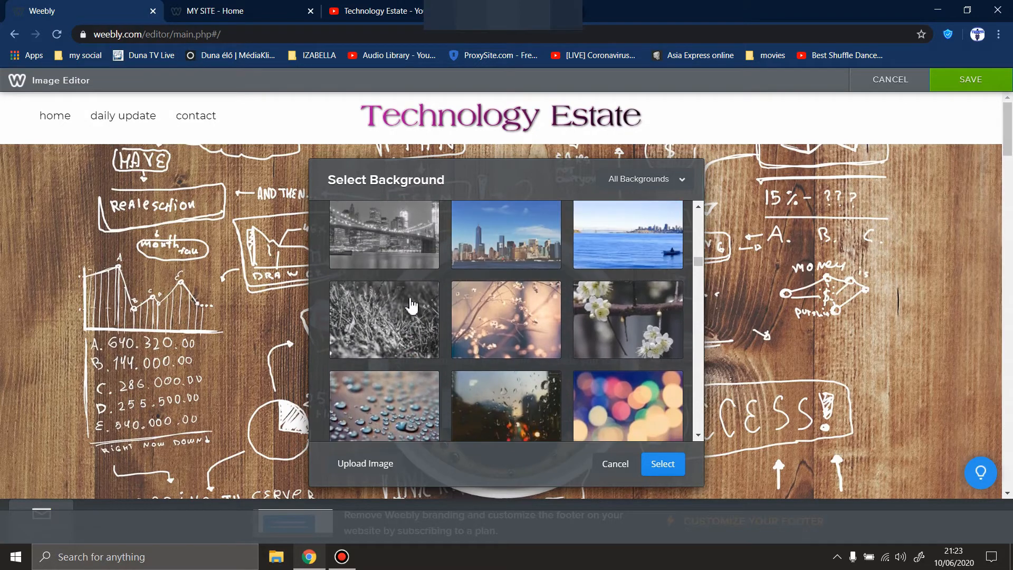
scroll(414, 296, down, 3)
scroll(417, 295, up, 1)
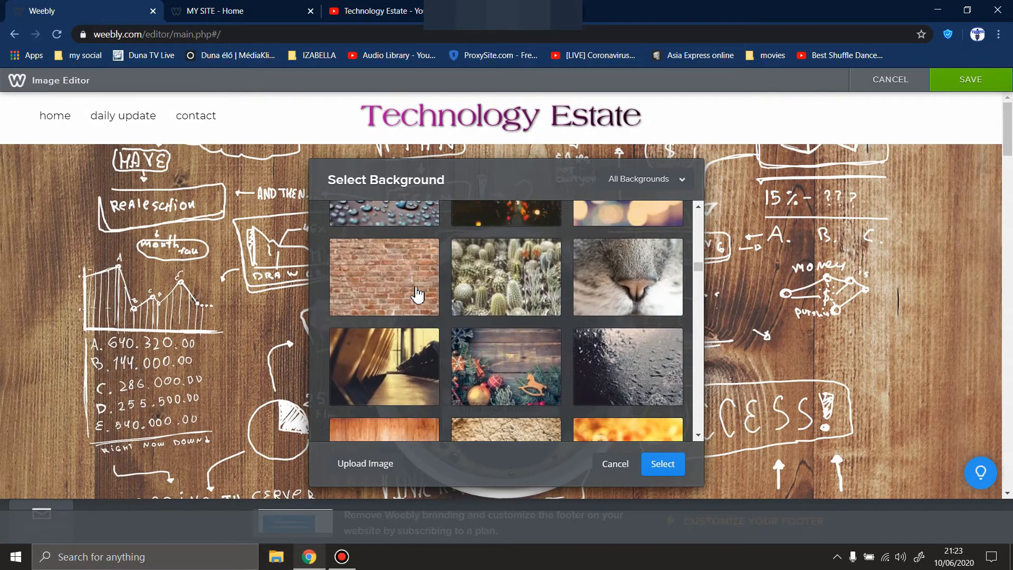
click(369, 315)
click(675, 468)
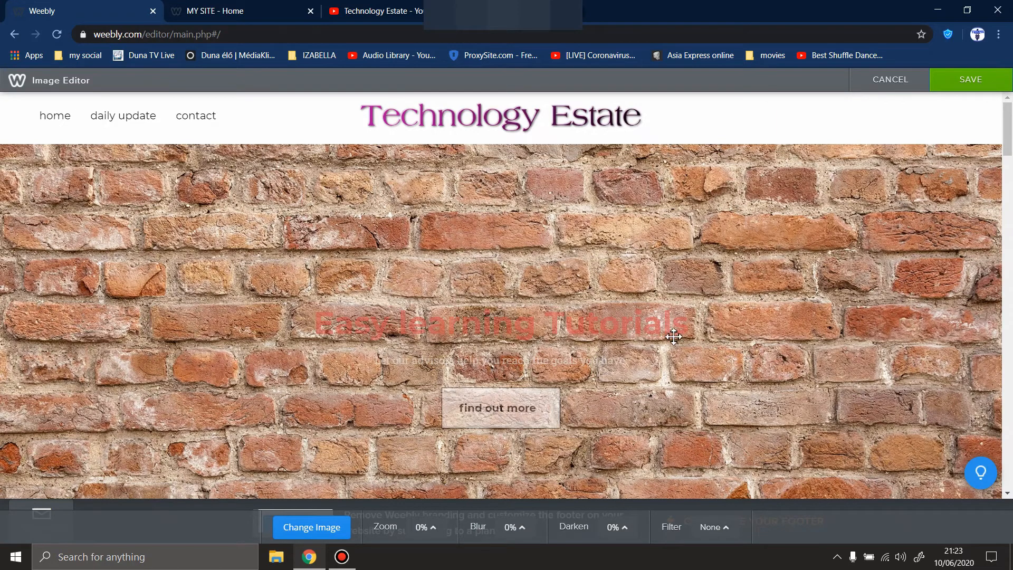
click(945, 83)
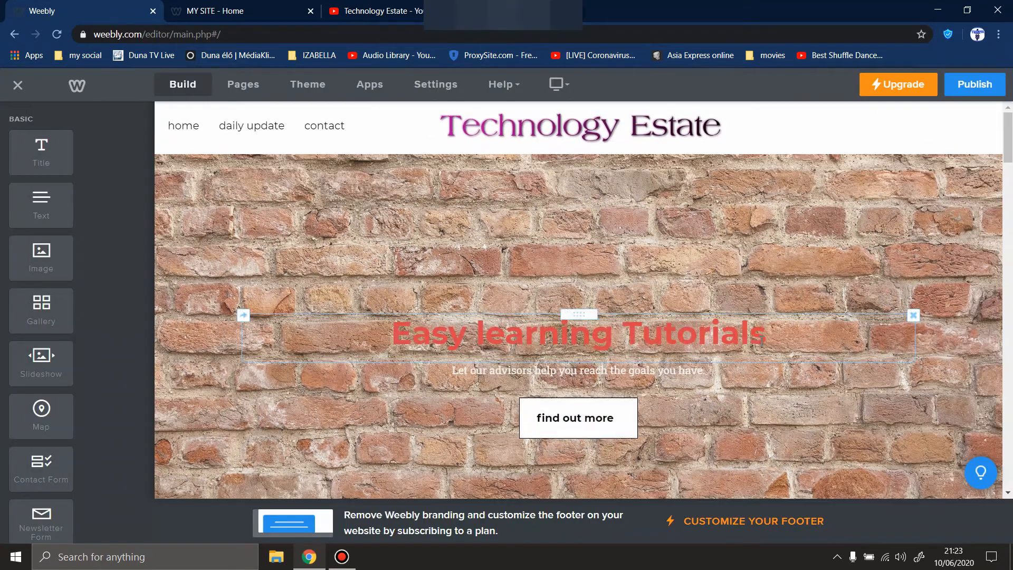
Set the text color of the header title "Easy learning Tutorials" to the near-white #fff1f1.
click(761, 338)
drag(763, 337, 391, 338)
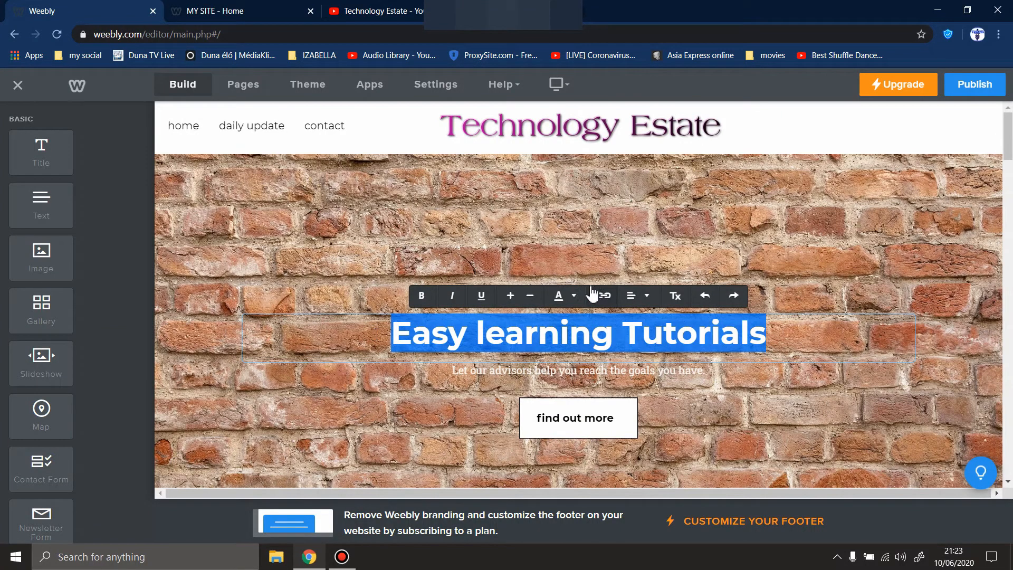
click(573, 296)
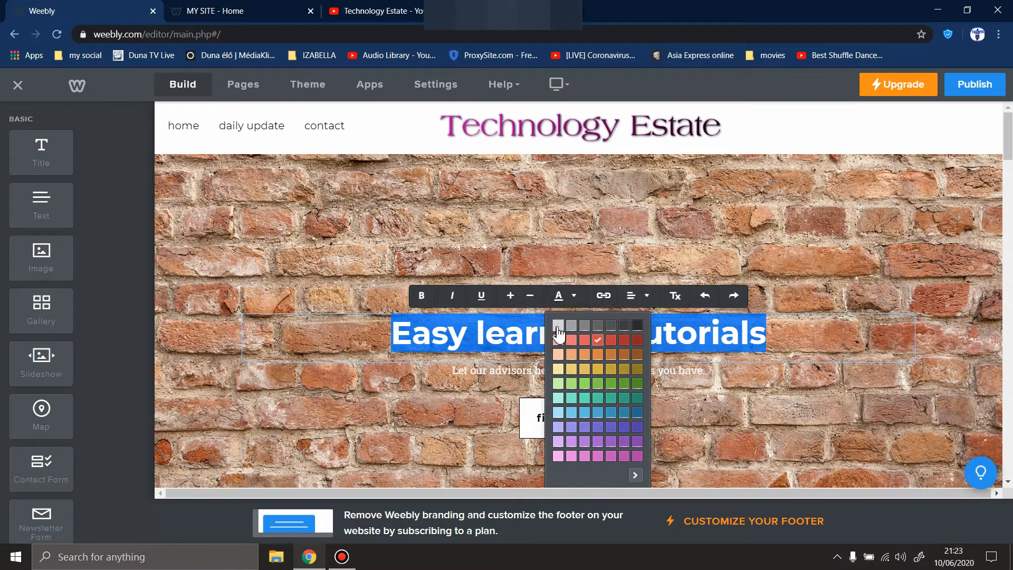
click(557, 326)
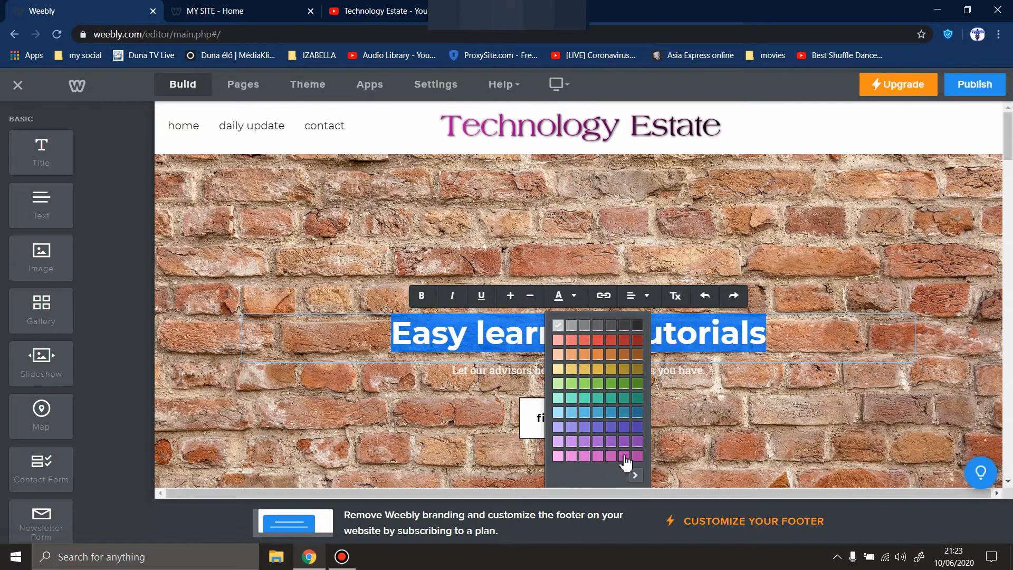
click(635, 475)
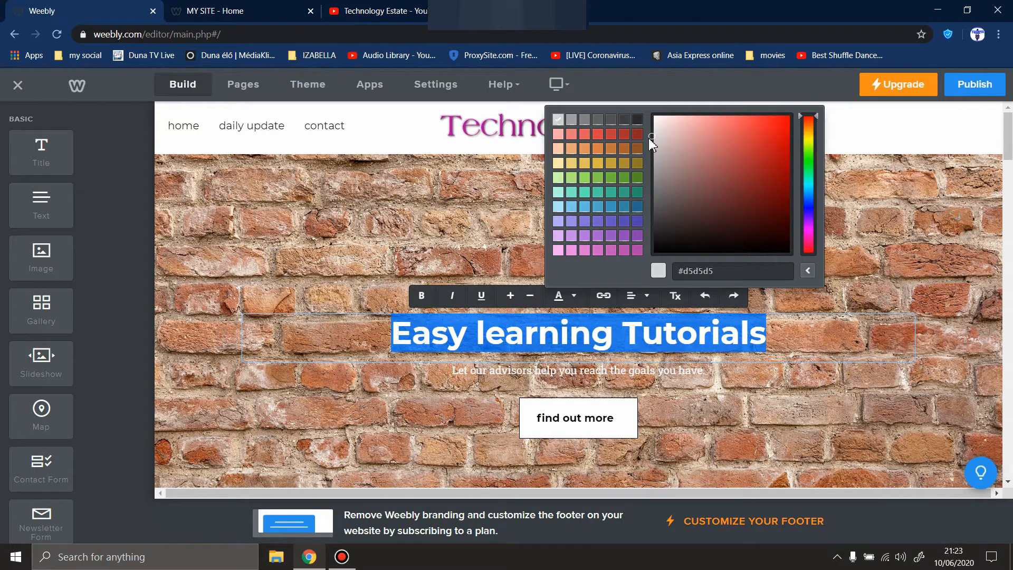
click(662, 117)
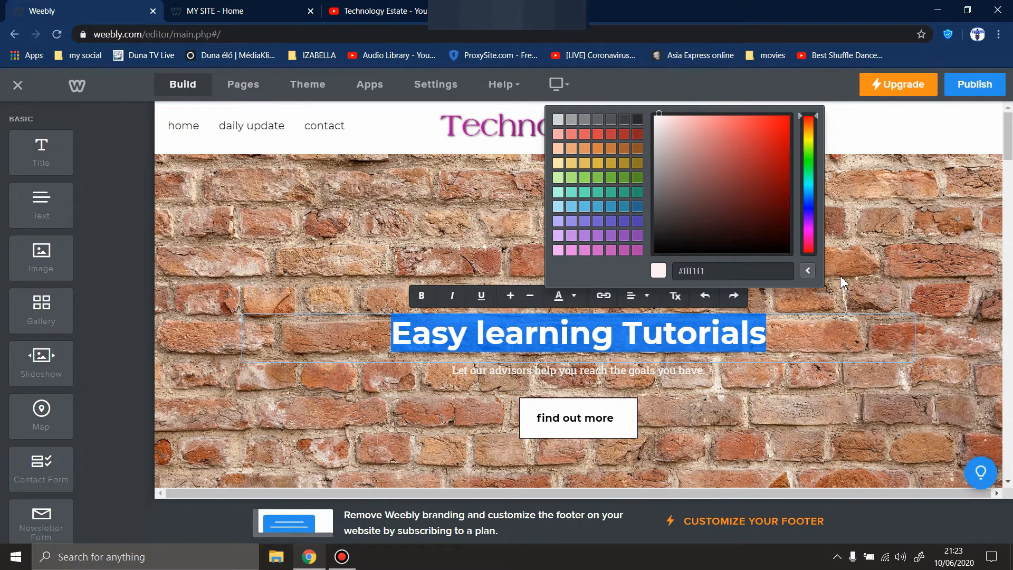
click(801, 324)
click(347, 208)
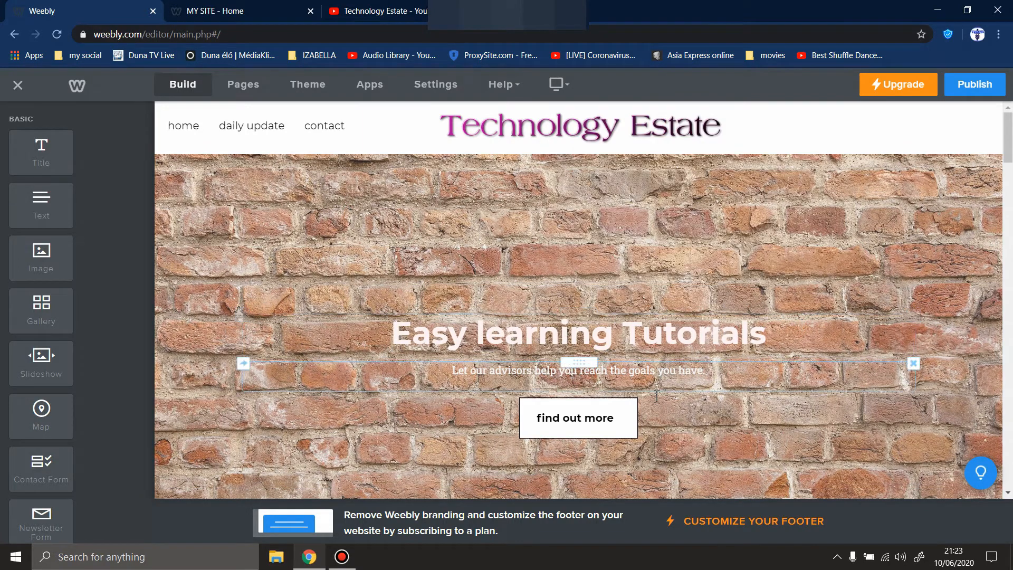
Enlarge the header line "Let our advisors help you reach the goals you have." and color it light yellow.
drag(448, 370, 744, 371)
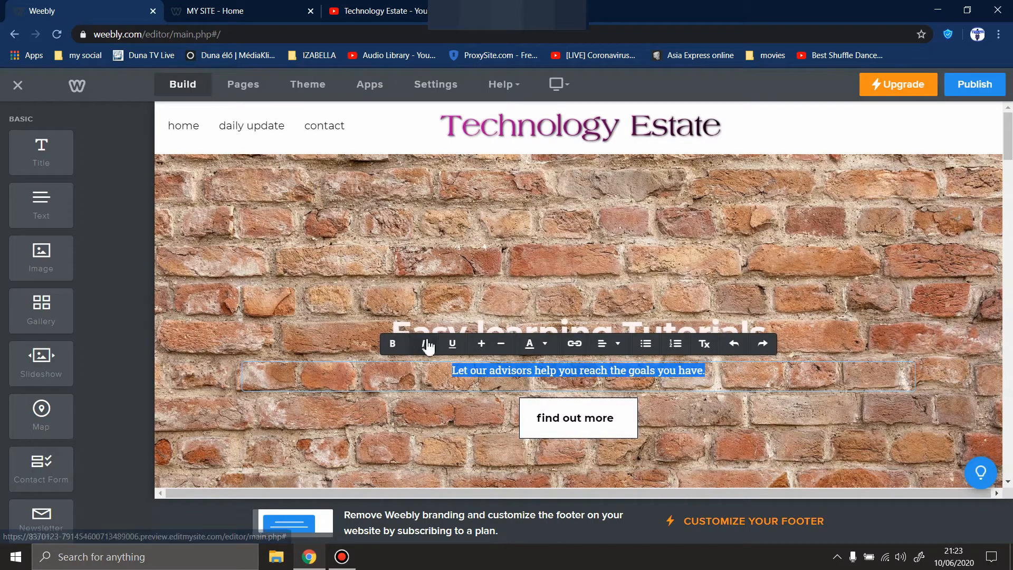
click(481, 344)
click(481, 344)
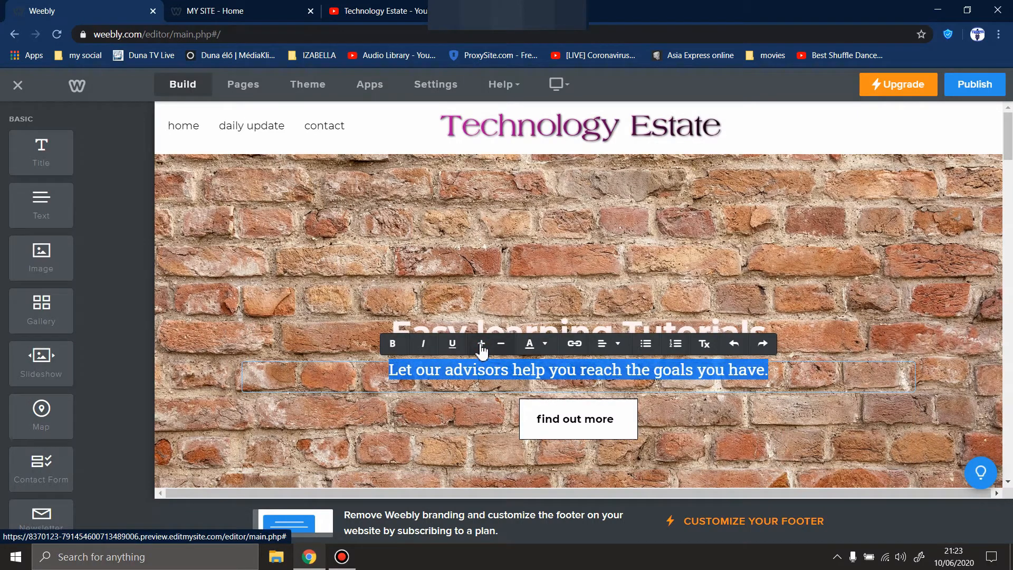
click(543, 344)
click(529, 210)
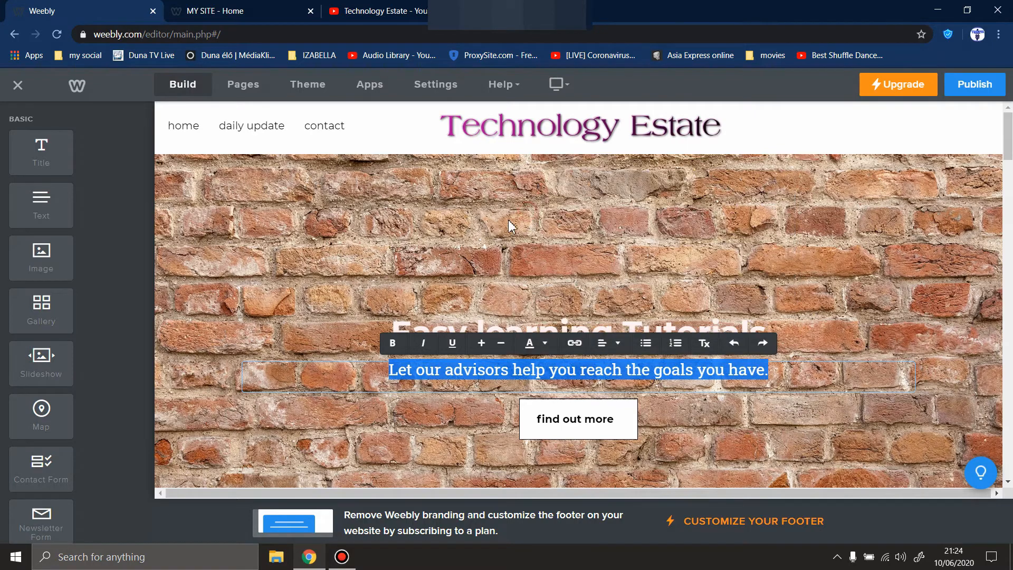
click(322, 260)
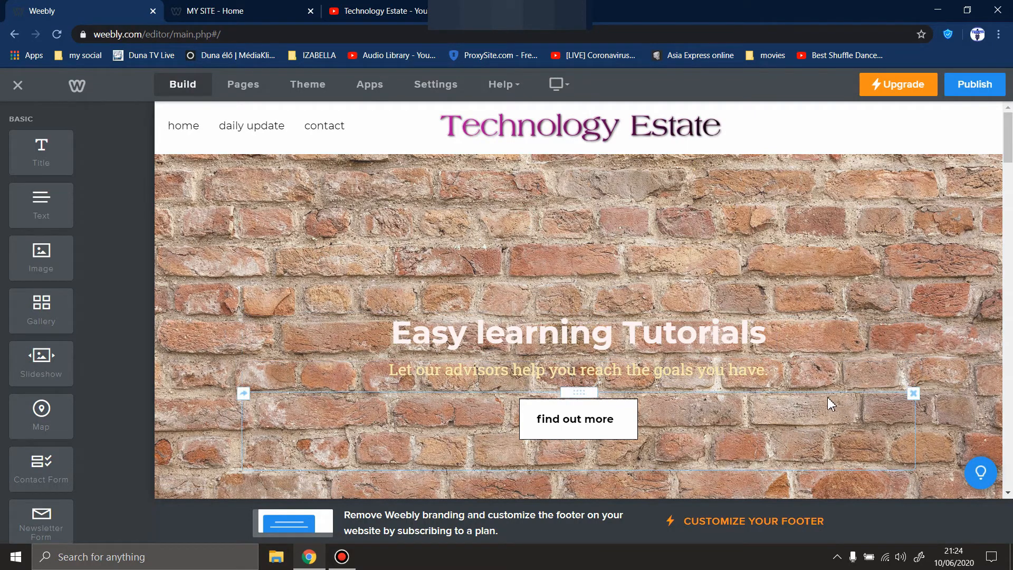
Publish the updated website and reload the live tecnologyestate.weebly.com page in its browser tab.
scroll(744, 294, down, 2)
scroll(743, 295, up, 2)
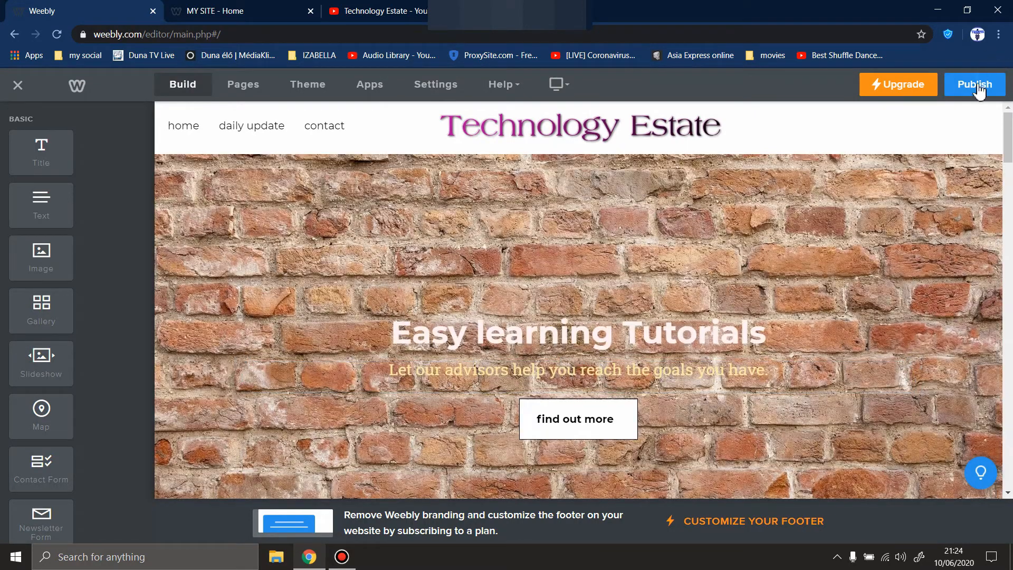
click(976, 86)
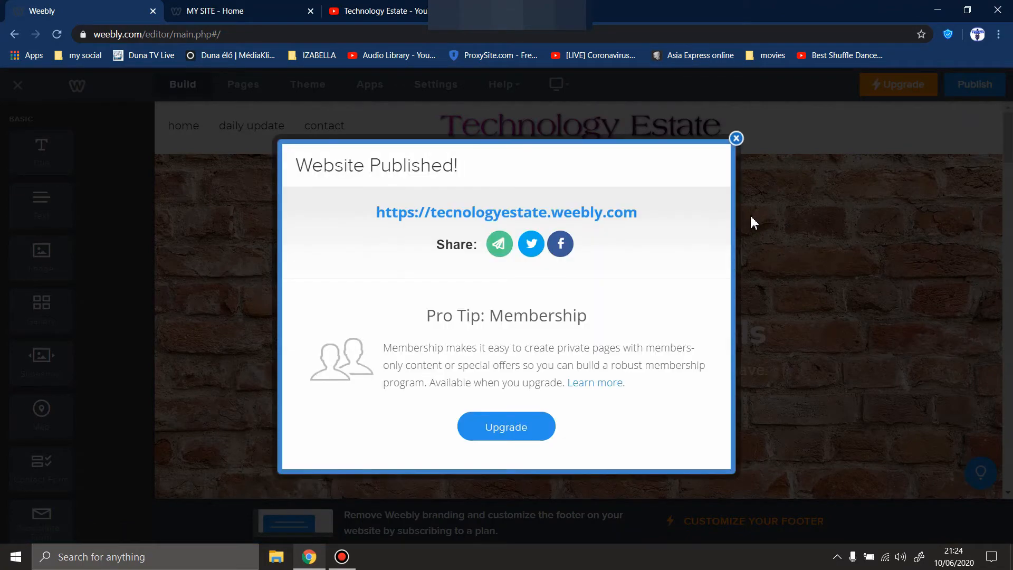
click(736, 139)
click(207, 7)
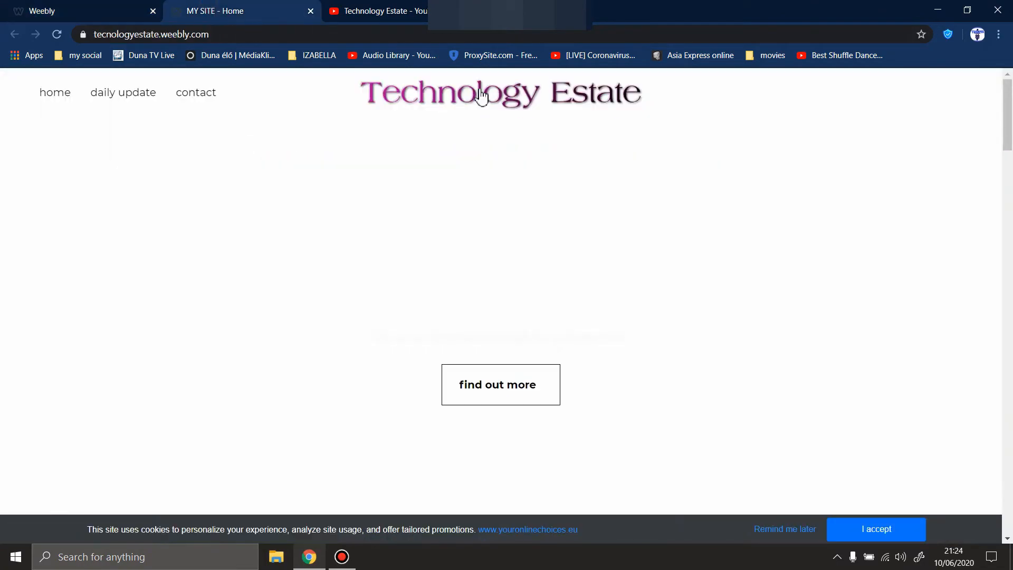
click(57, 35)
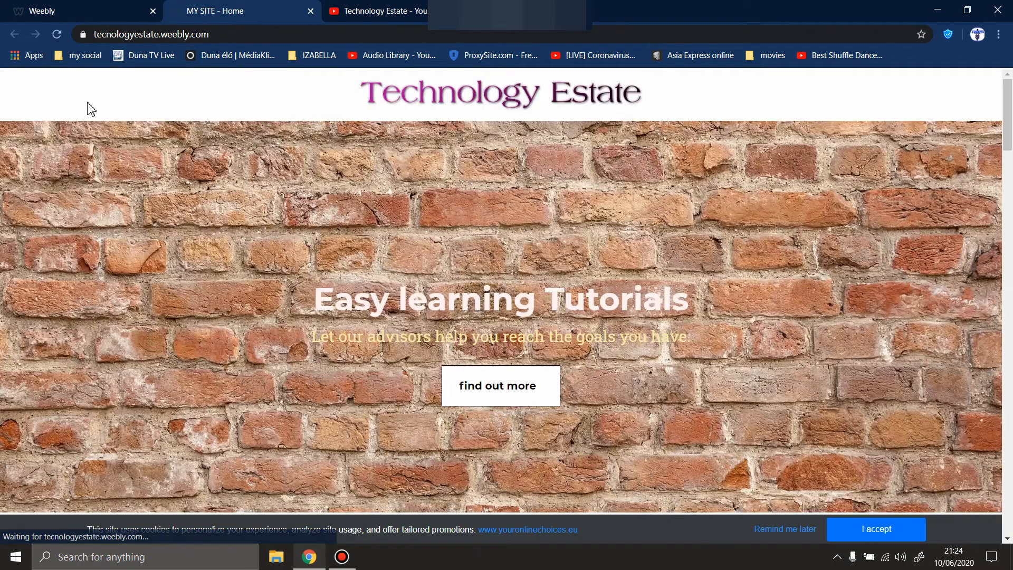
Look over the published Home page from the header through the team statistics section and return to its beginning.
scroll(503, 248, down, 3)
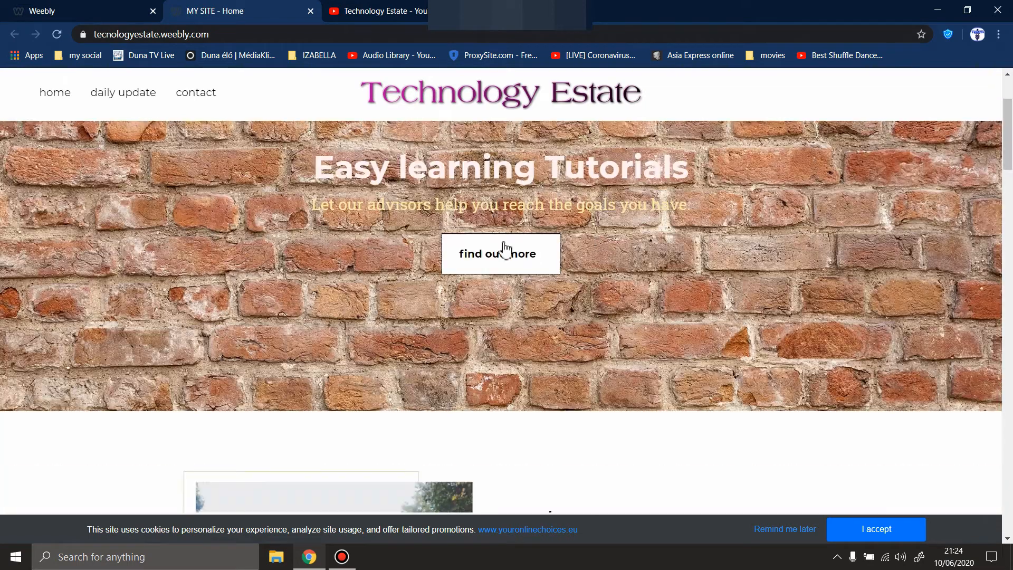
scroll(560, 240, down, 4)
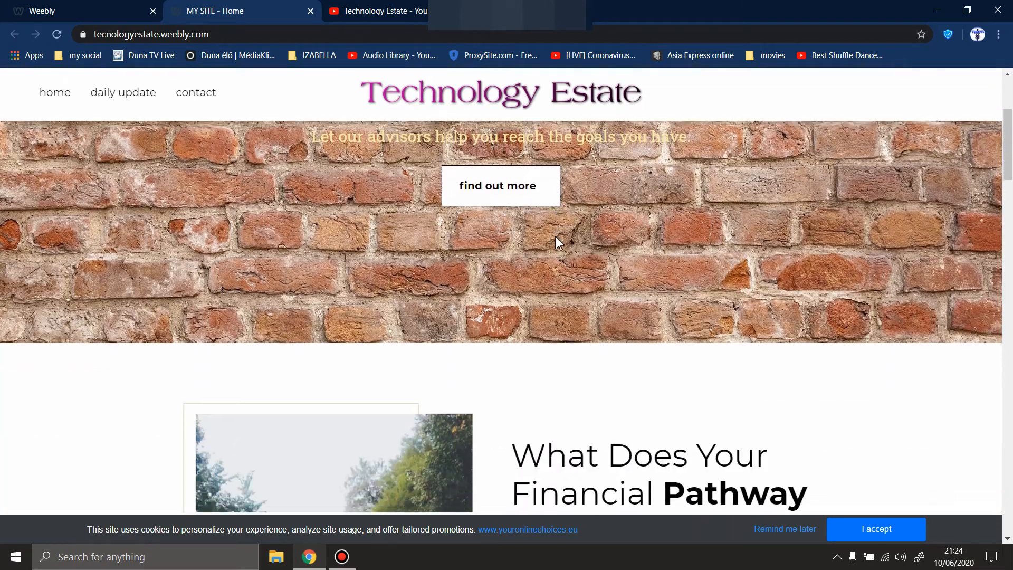
scroll(562, 240, down, 2)
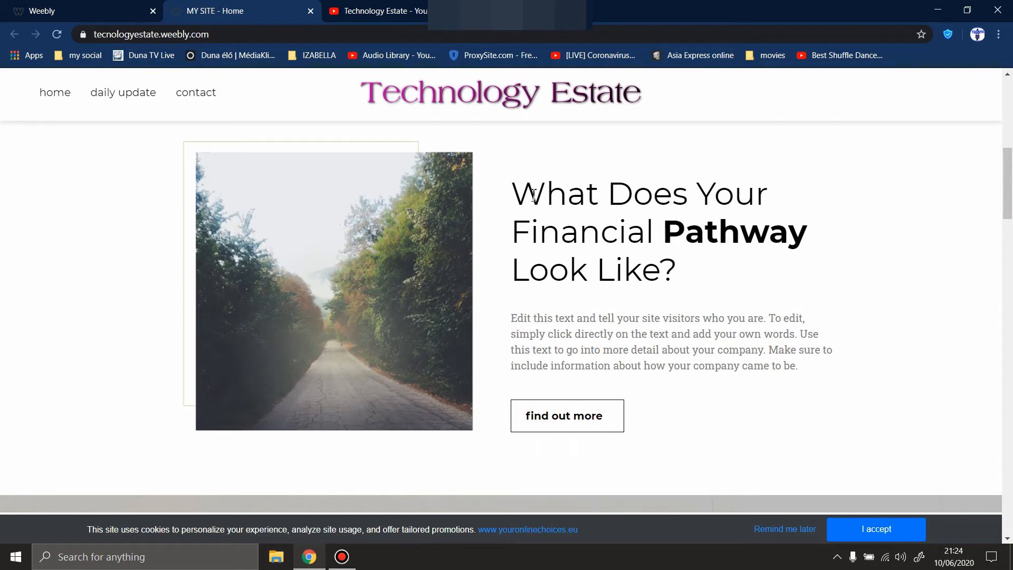
drag(514, 191, 586, 191)
drag(760, 269, 444, 292)
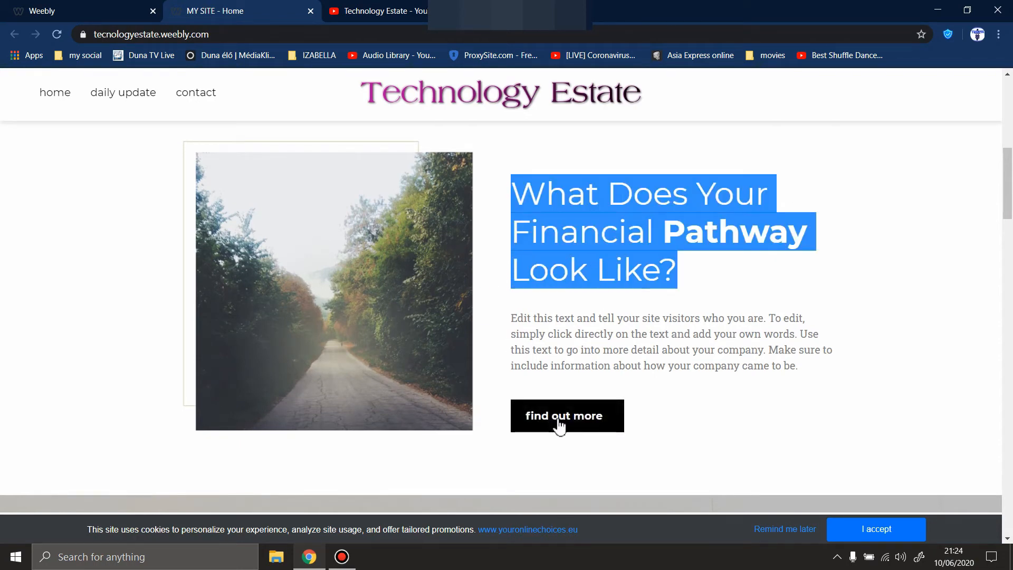
scroll(158, 254, down, 7)
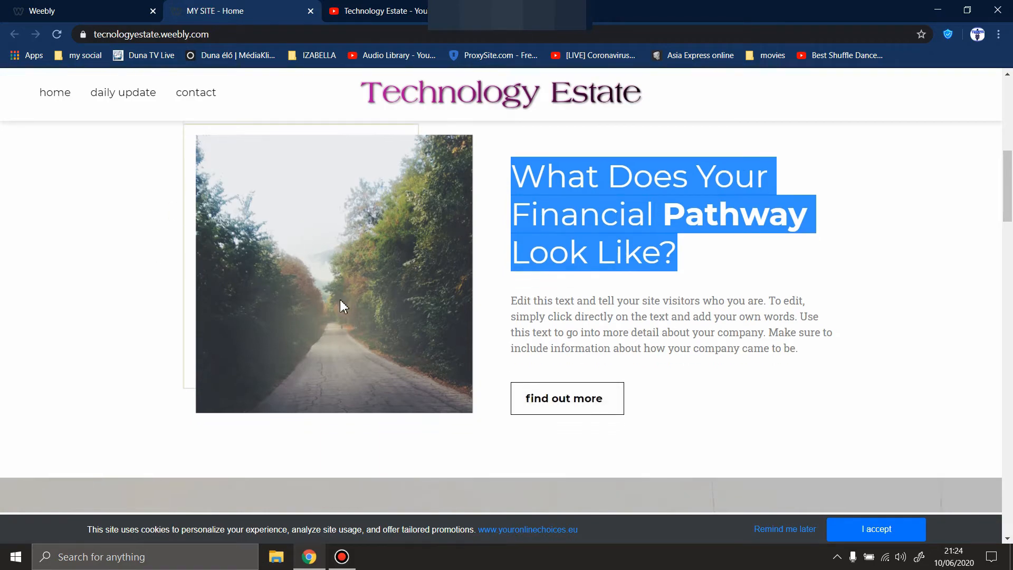
scroll(583, 176, down, 10)
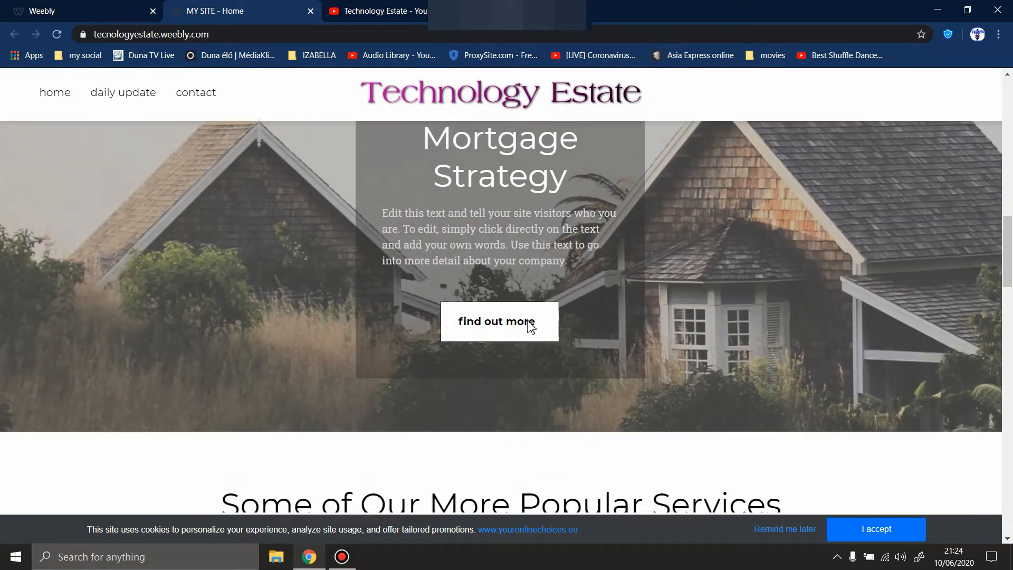
scroll(637, 322, down, 15)
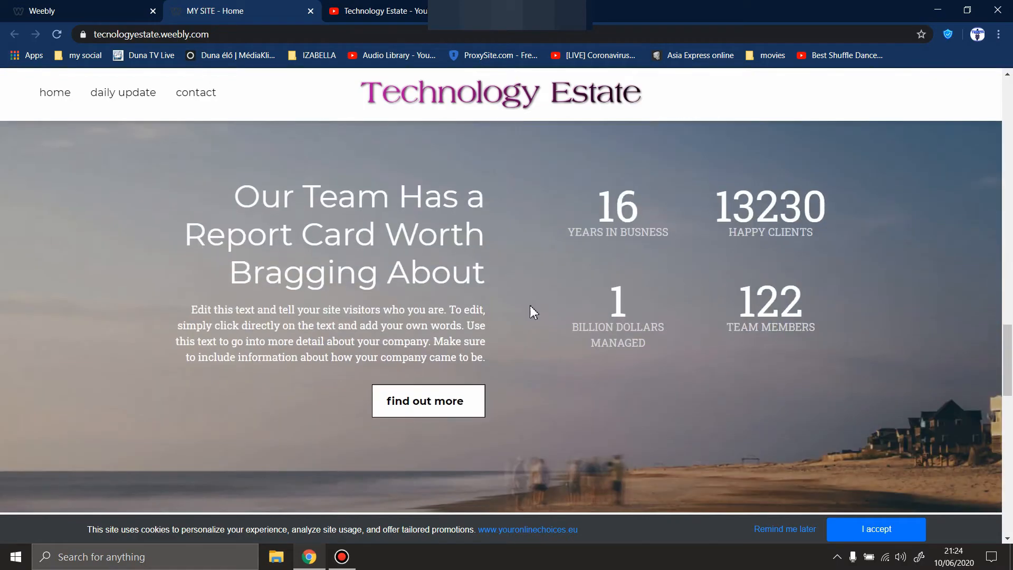
scroll(462, 319, up, 2)
scroll(463, 319, up, 20)
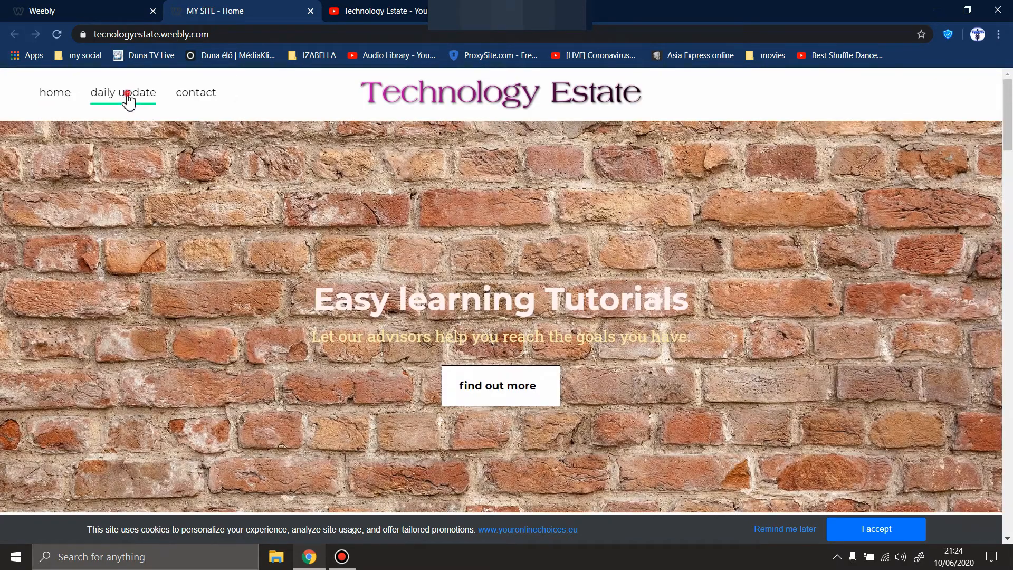
Look over the published Daily Update page and the Technology Estate YouTube channel page.
click(128, 95)
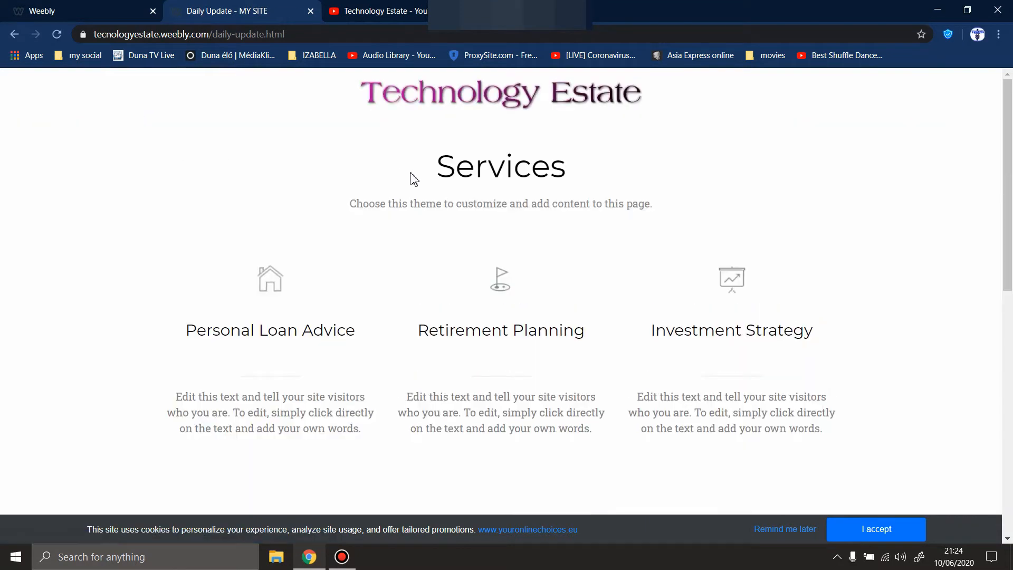
scroll(391, 199, down, 10)
scroll(416, 200, up, 10)
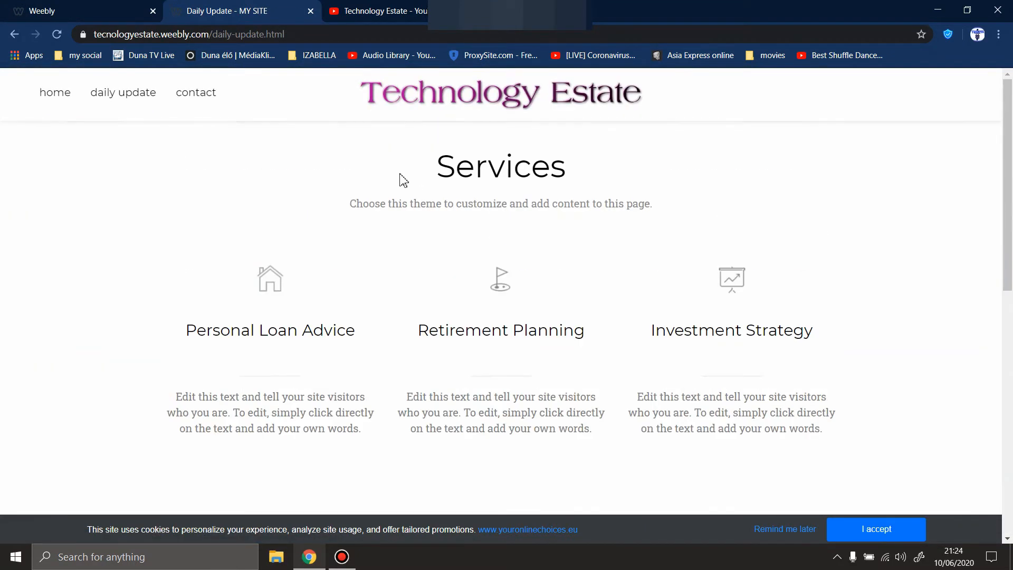
click(393, 7)
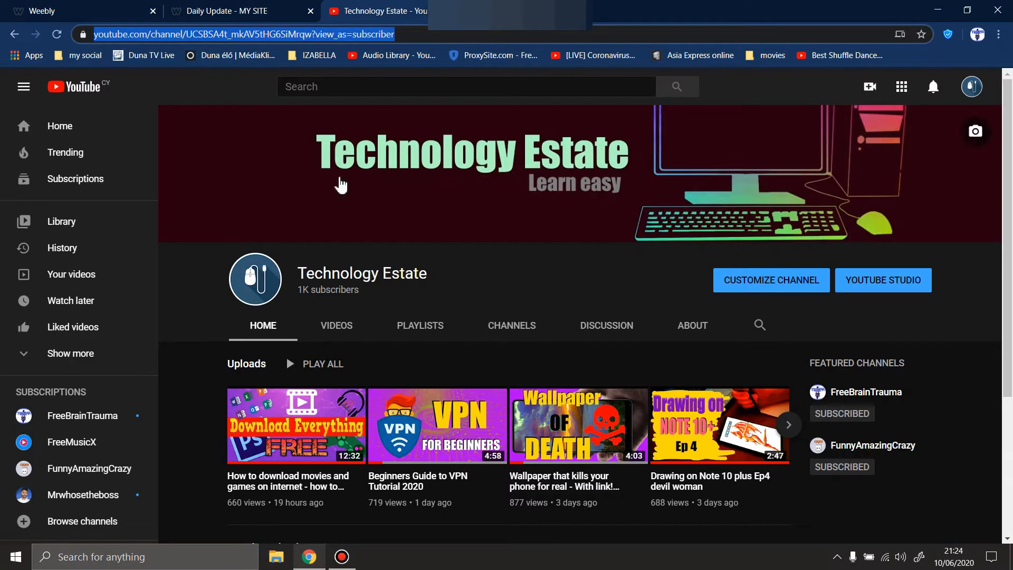
Return to the Weebly editor and delete the Daily Update page from the site.
click(64, 11)
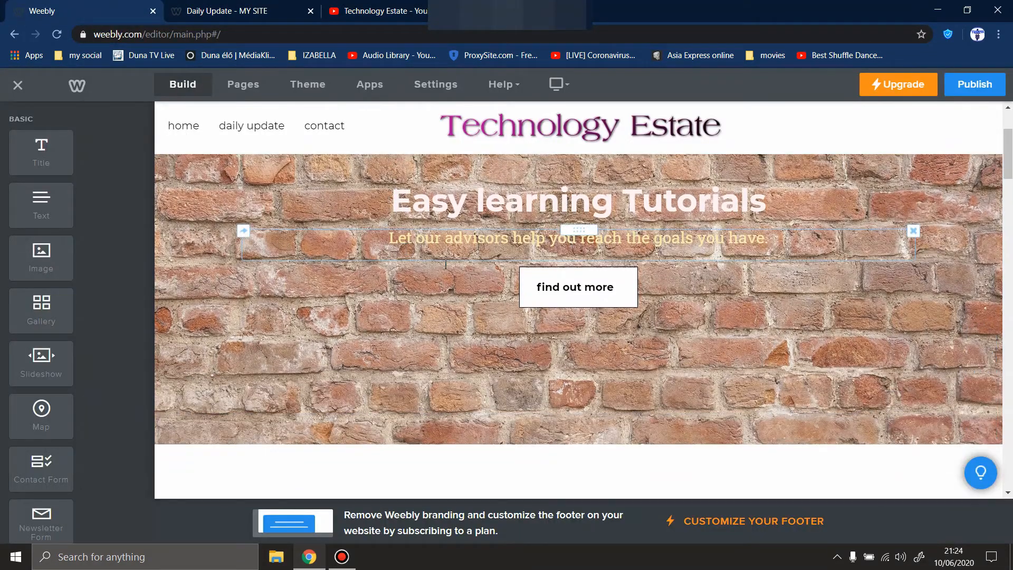
click(235, 88)
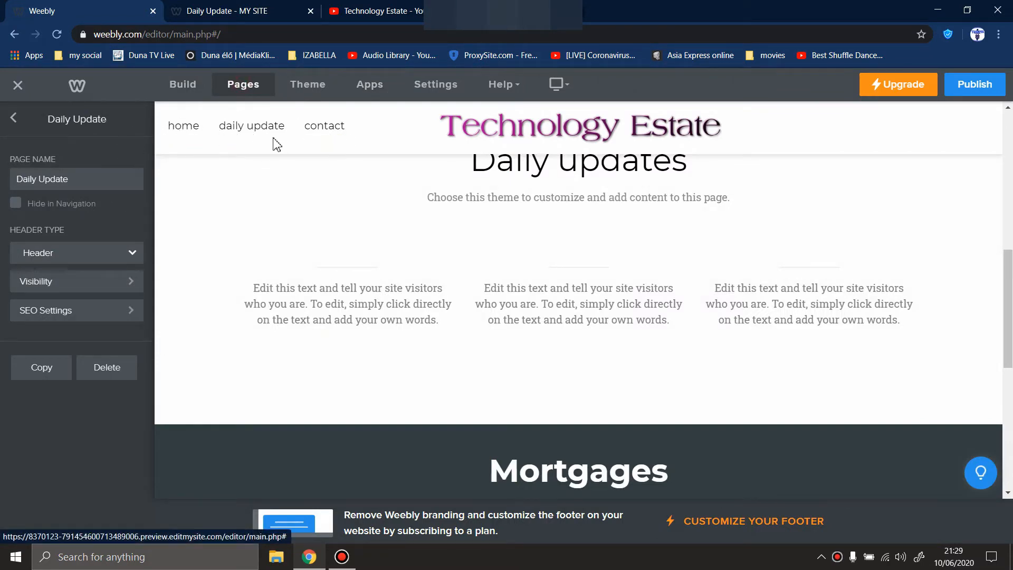
click(113, 372)
click(550, 332)
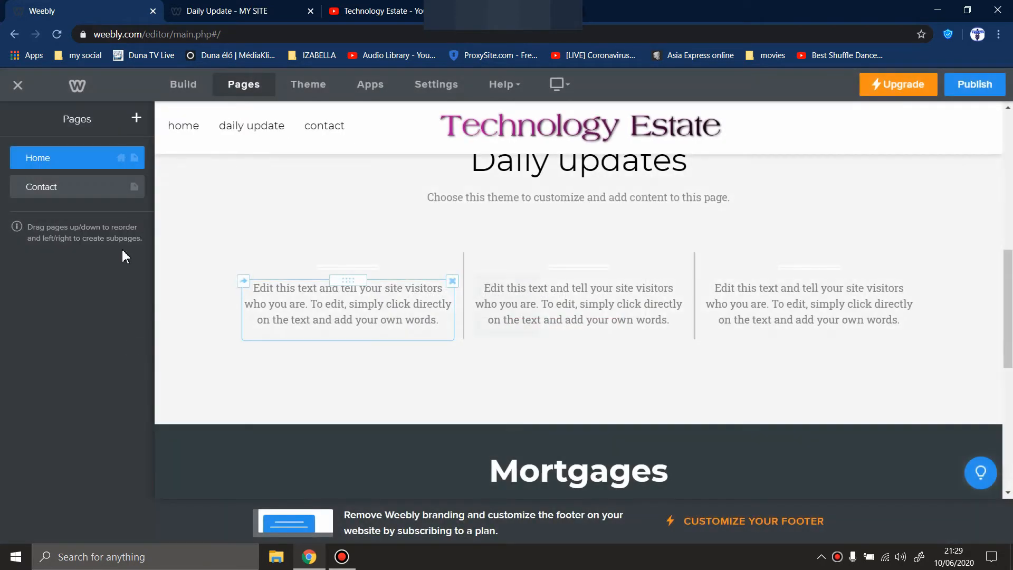
Add a new blog page to the site and name it "Daily update".
click(137, 122)
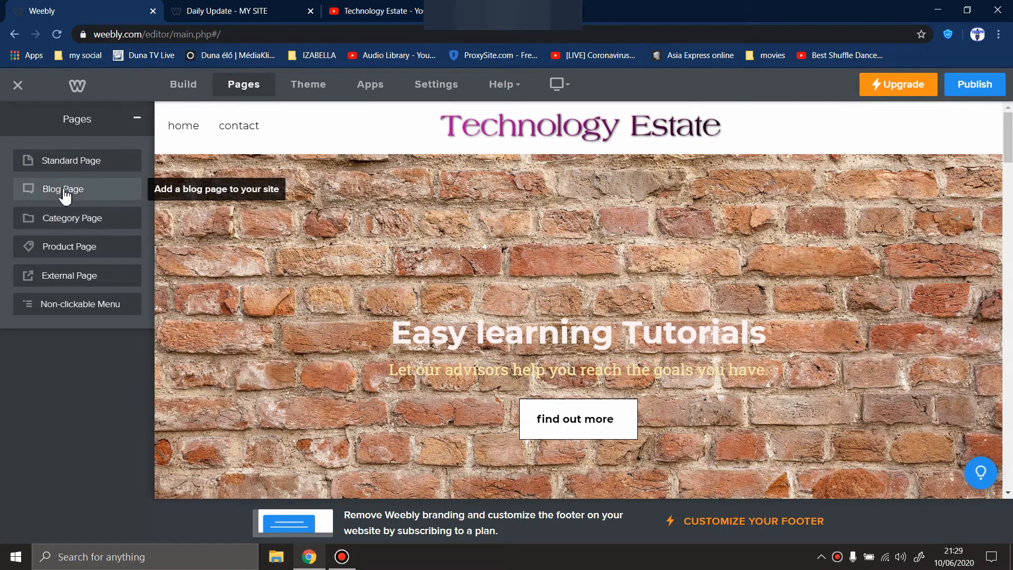
click(64, 194)
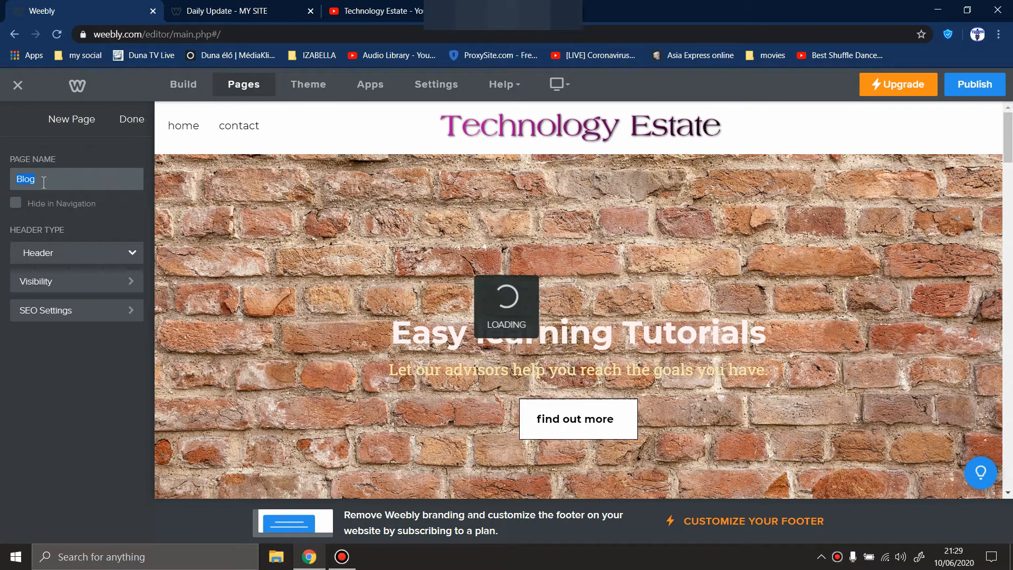
text(Da)
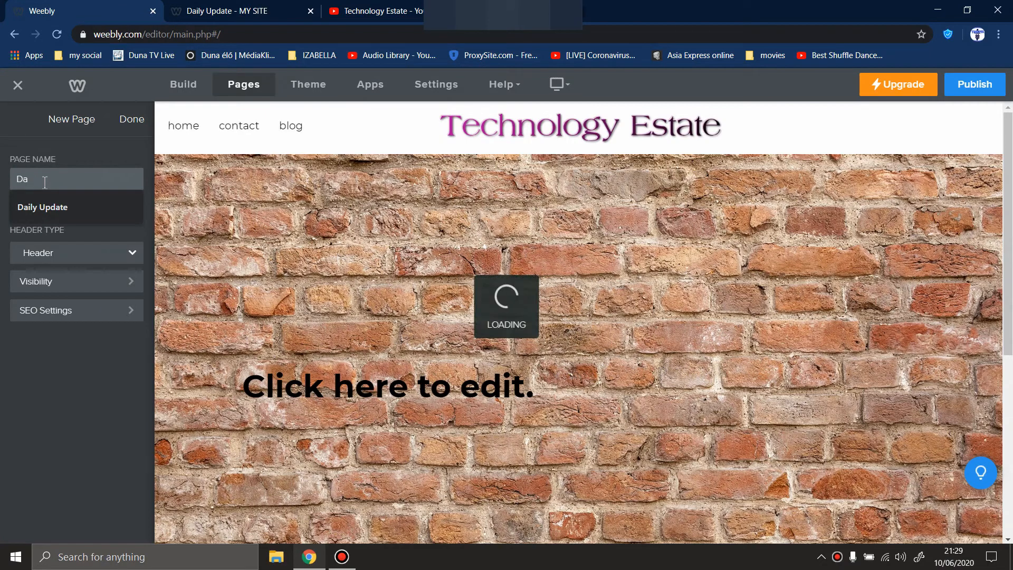
text(ily update)
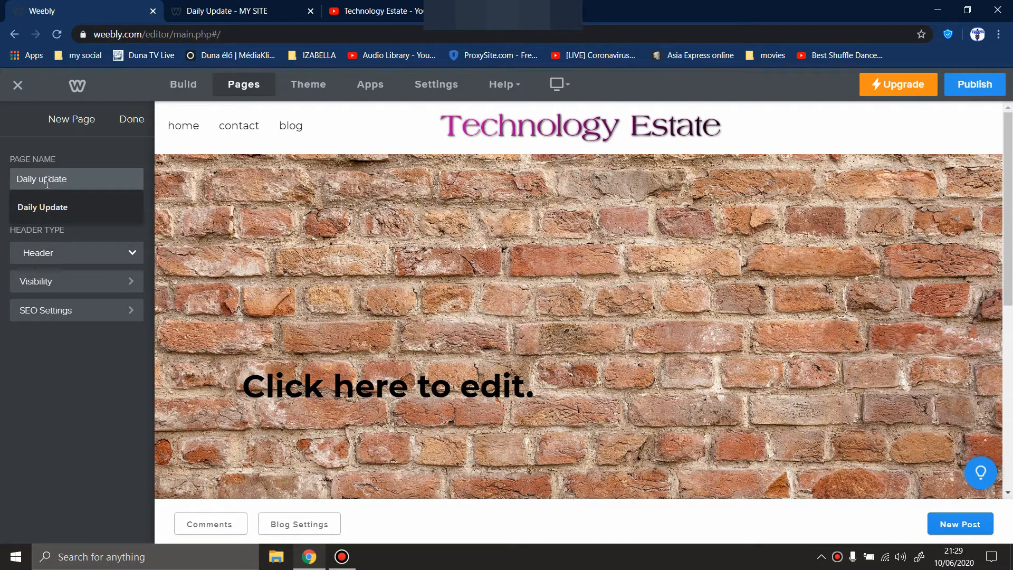
click(94, 139)
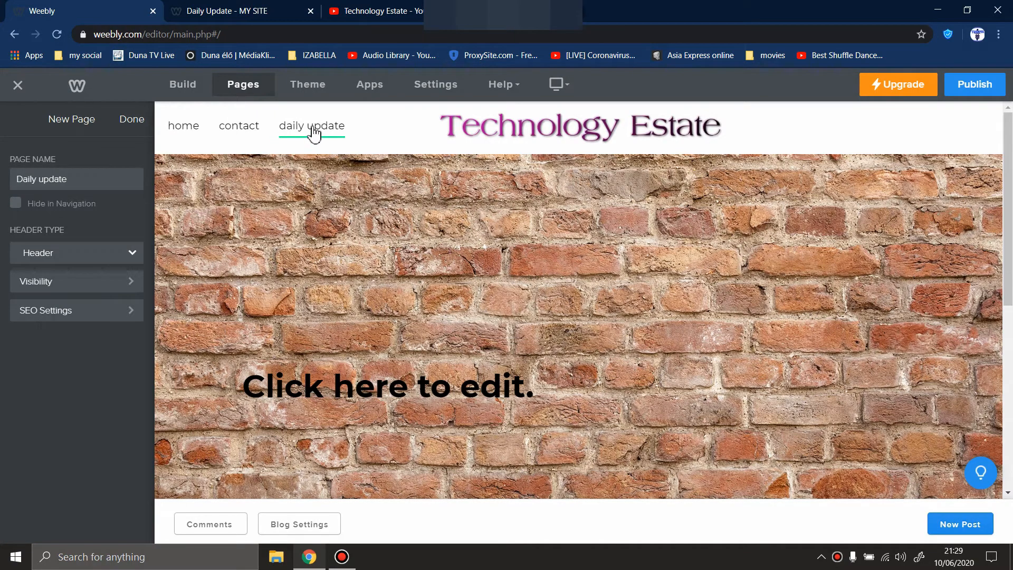
Finish the new page setup and move Daily update between Home and Contact in the page order.
drag(314, 129, 211, 127)
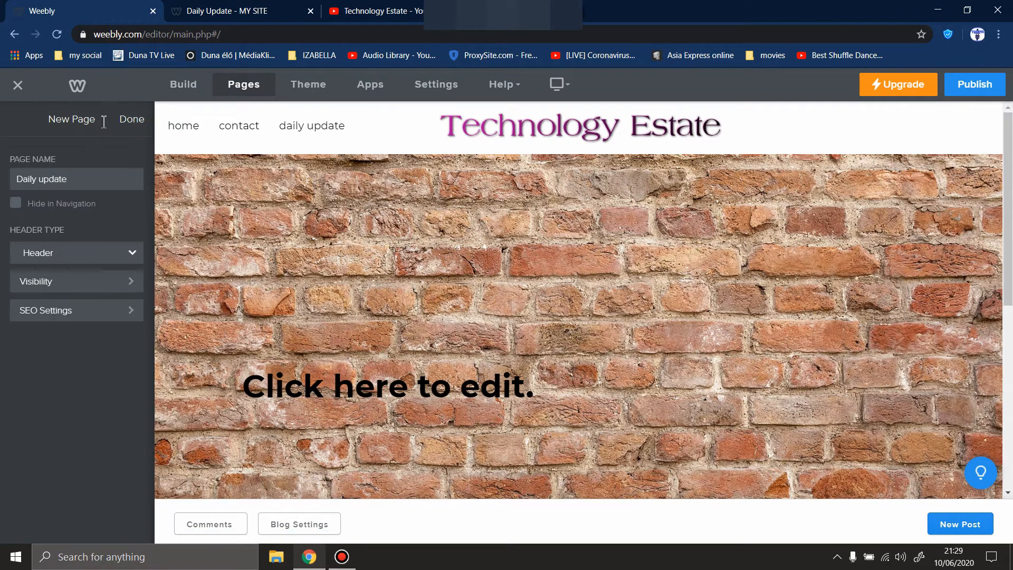
click(138, 120)
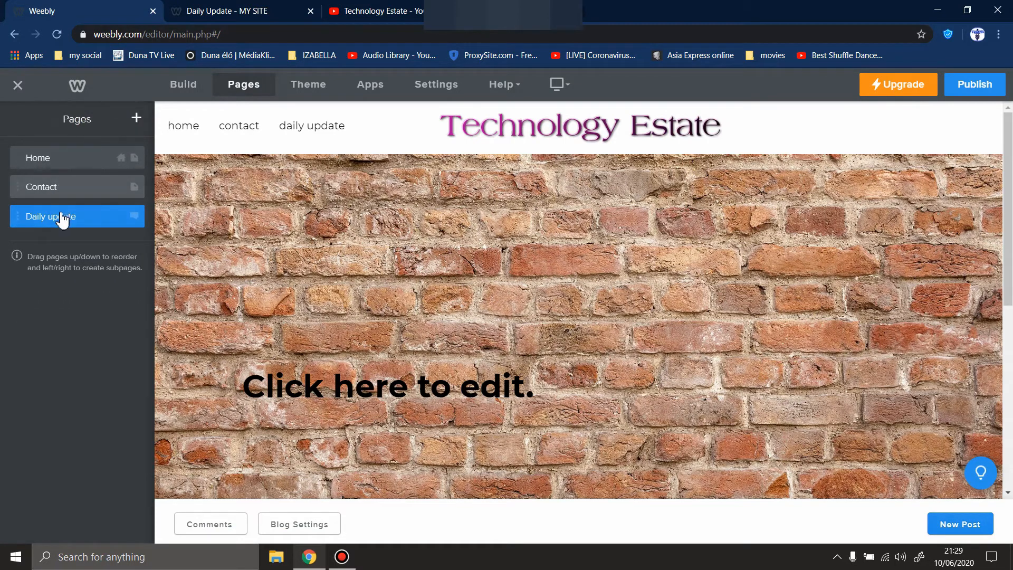
drag(44, 224, 51, 174)
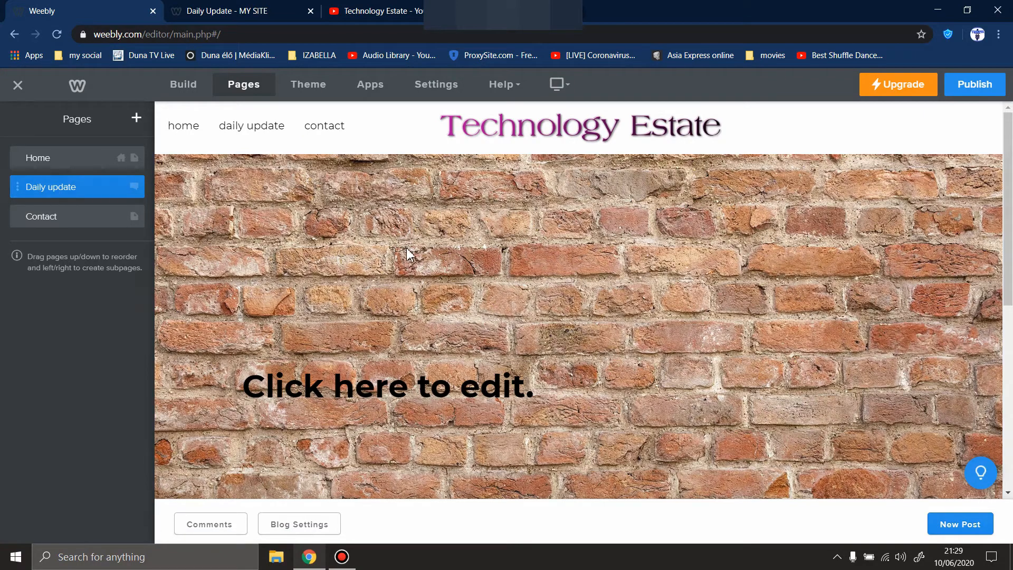
Replace the placeholder header title on the blog page with "Daily Update".
scroll(422, 252, down, 2)
scroll(479, 296, up, 1)
click(555, 328)
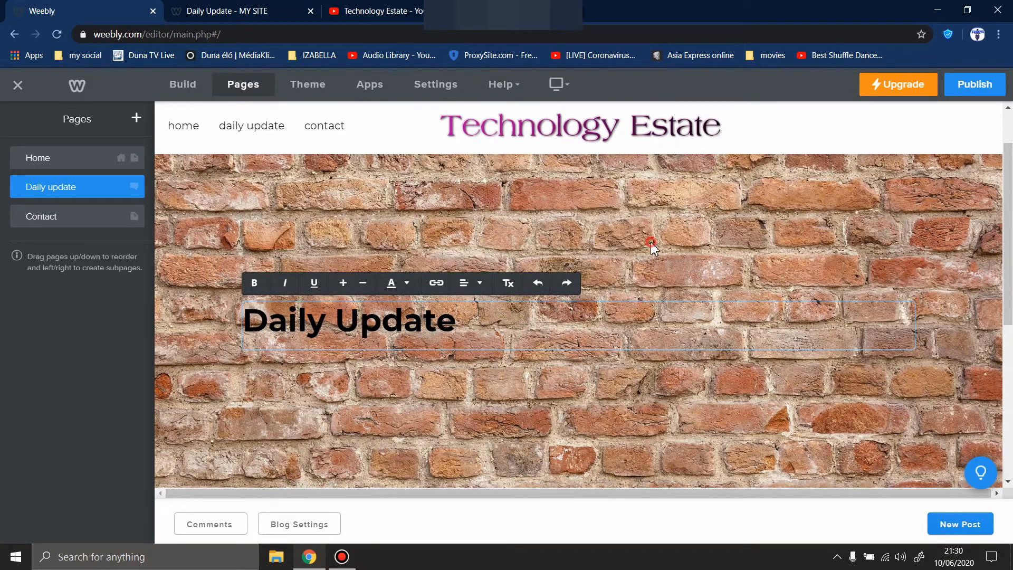
Look over the blog page's post area and sidebar, and check the Home and Daily update navigation links.
scroll(434, 247, down, 3)
scroll(502, 237, down, 4)
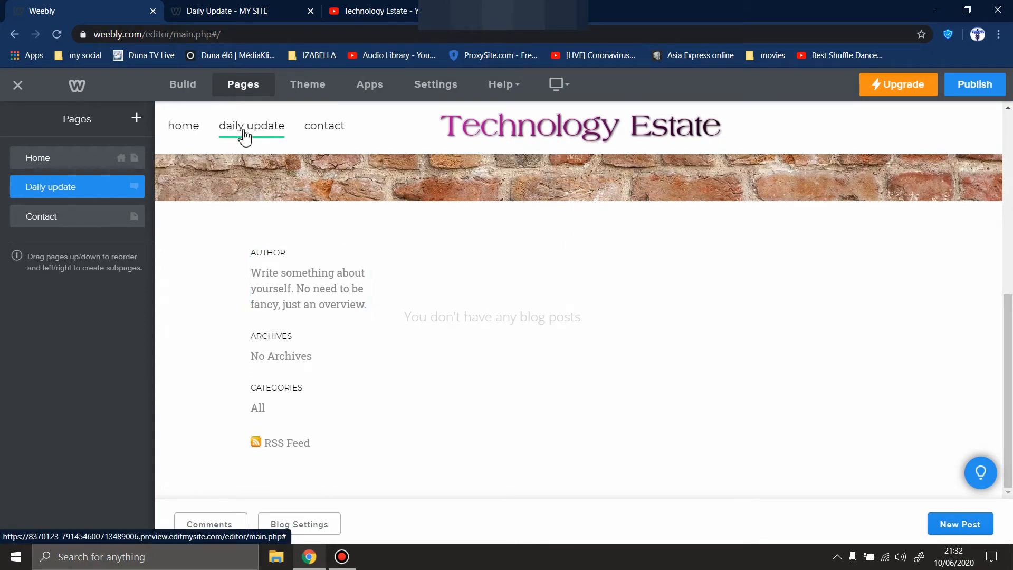
click(182, 136)
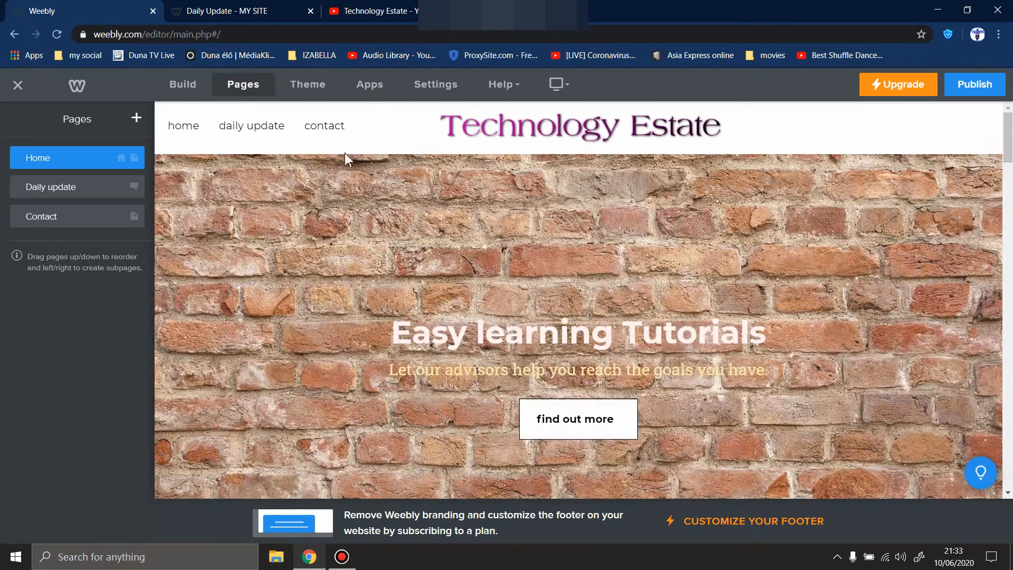
click(249, 132)
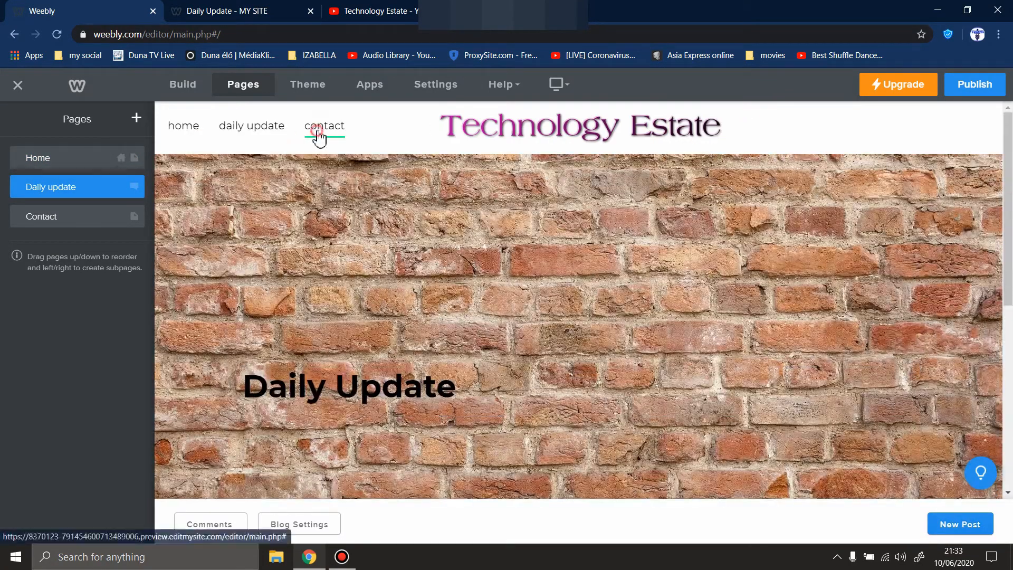
Open the Contact page and add a contact form directly below the "Get in Touch" heading.
click(318, 134)
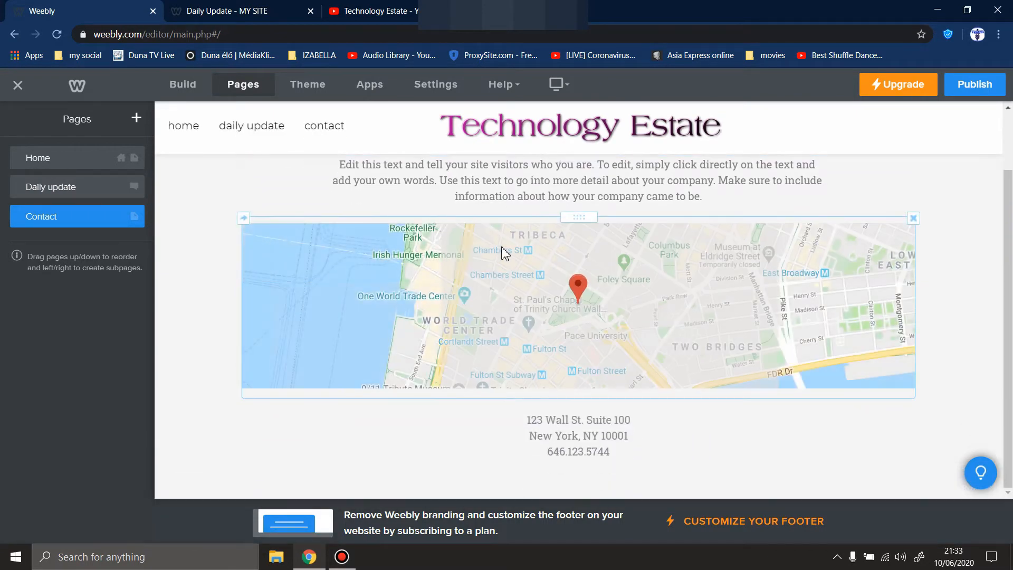
click(174, 86)
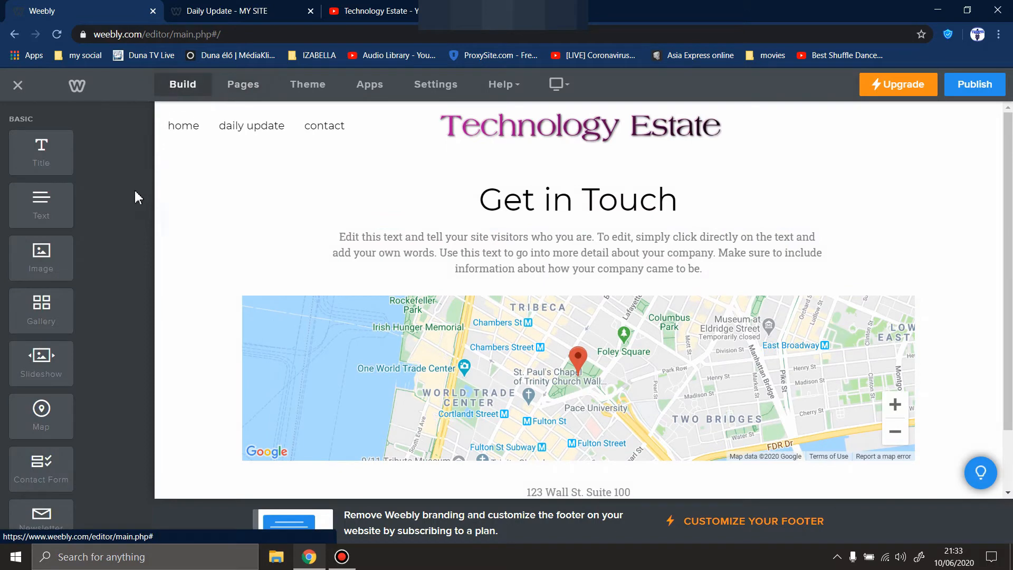
scroll(86, 249, down, 2)
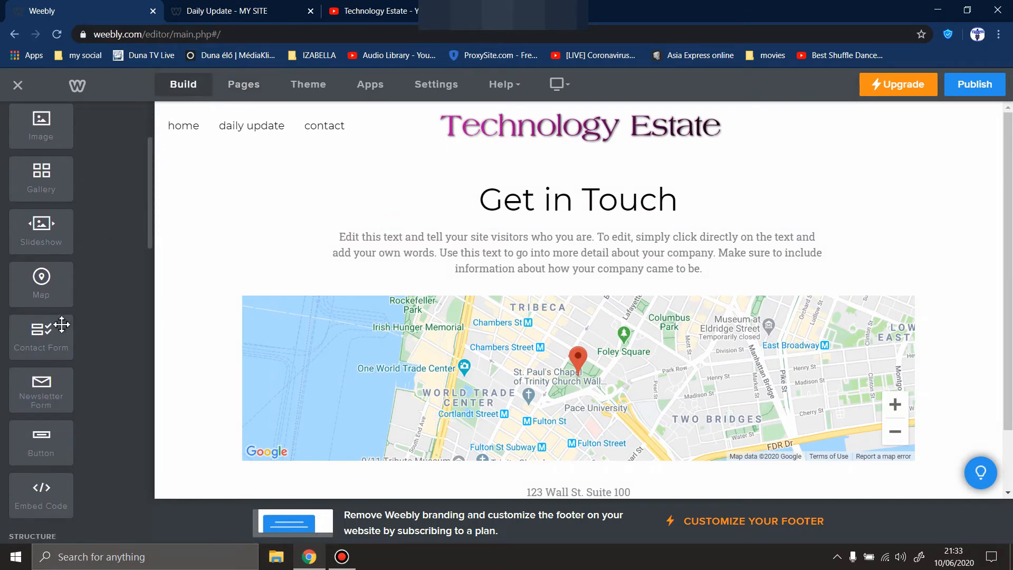
drag(42, 339, 577, 236)
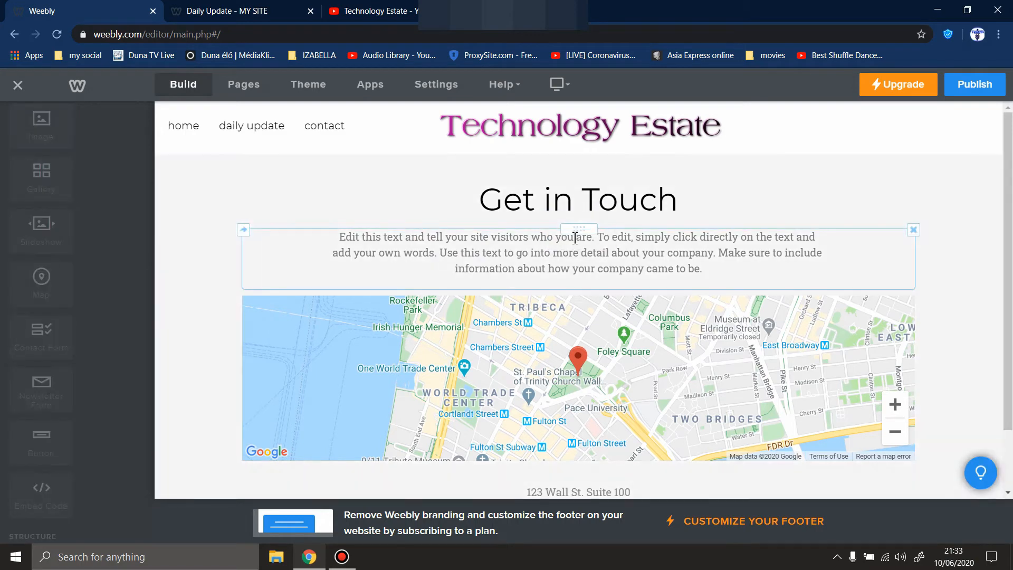
scroll(429, 269, down, 3)
scroll(420, 248, up, 3)
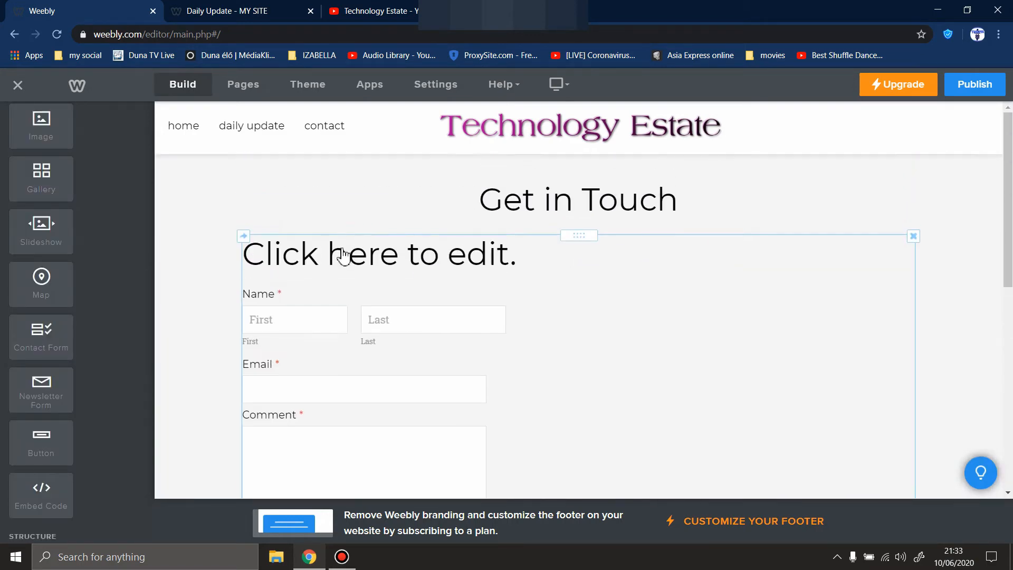
scroll(499, 269, down, 3)
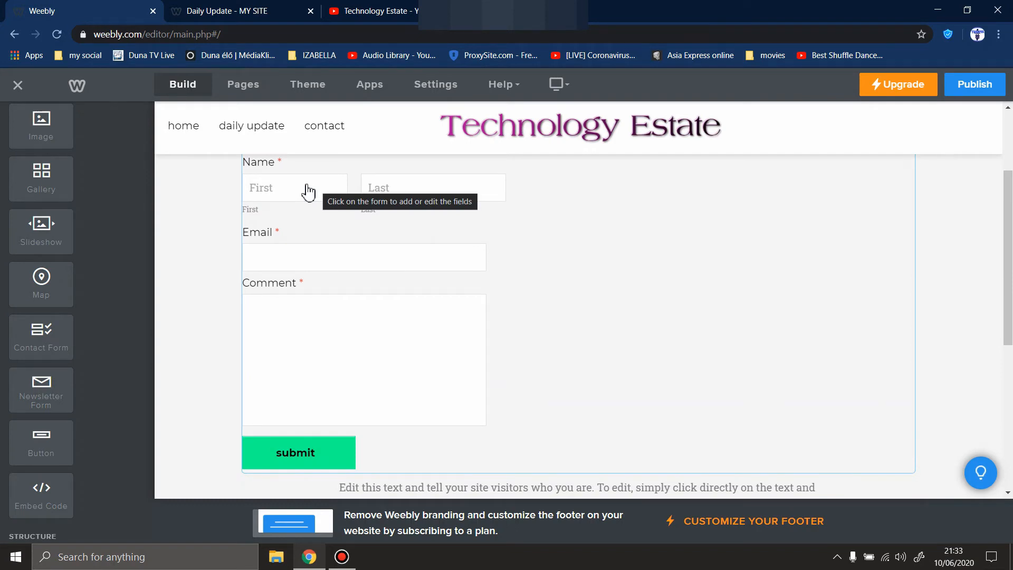
scroll(308, 189, up, 3)
scroll(316, 364, down, 1)
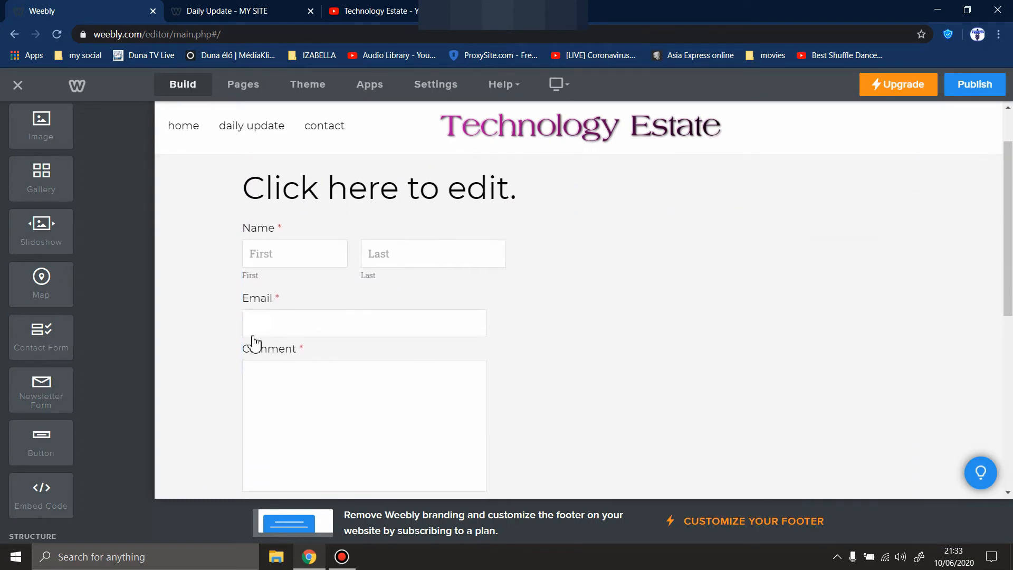
scroll(285, 321, down, 3)
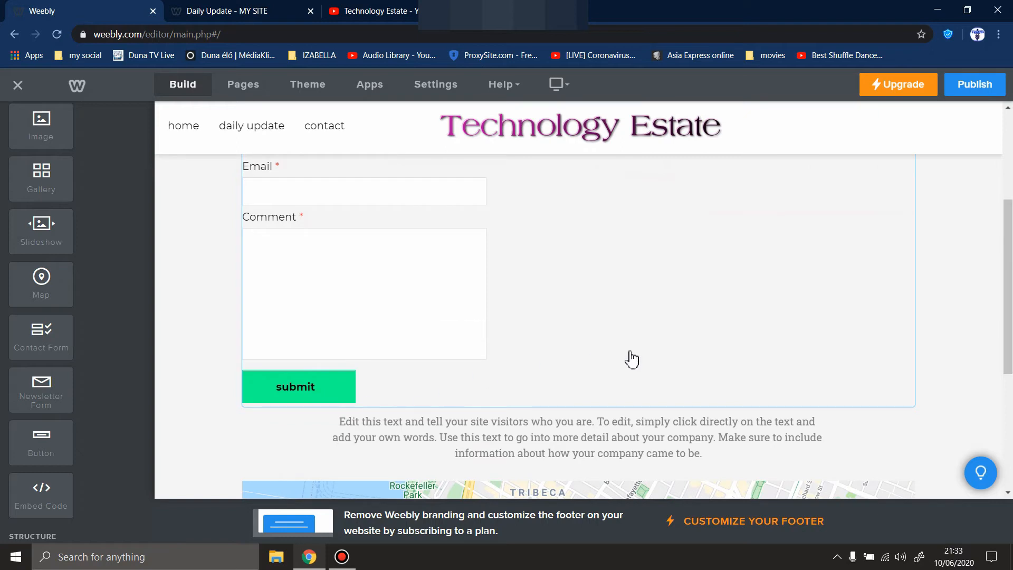
scroll(631, 359, up, 4)
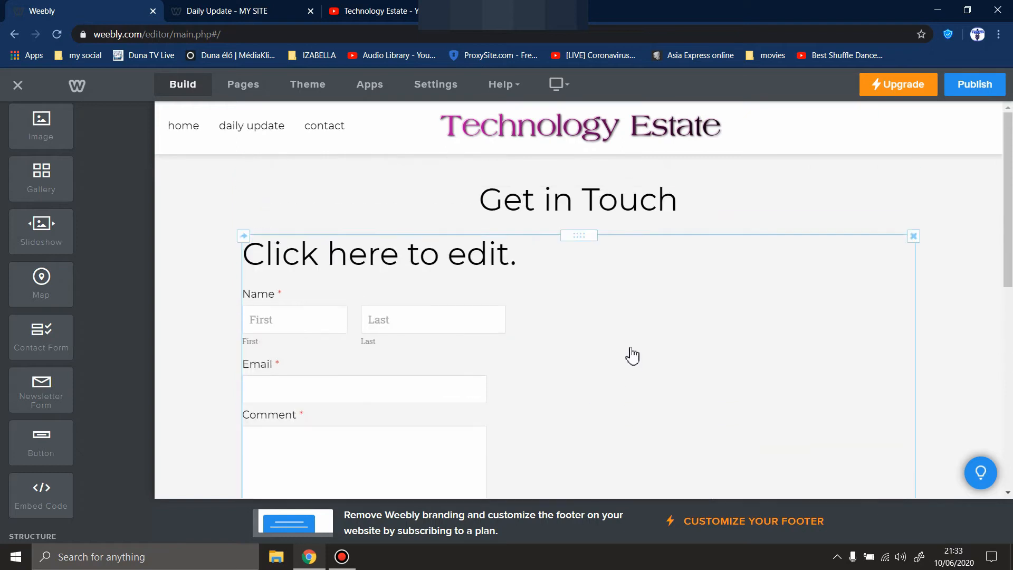
Clear the recipient e-mail field in the contact form's options and save the form.
click(580, 248)
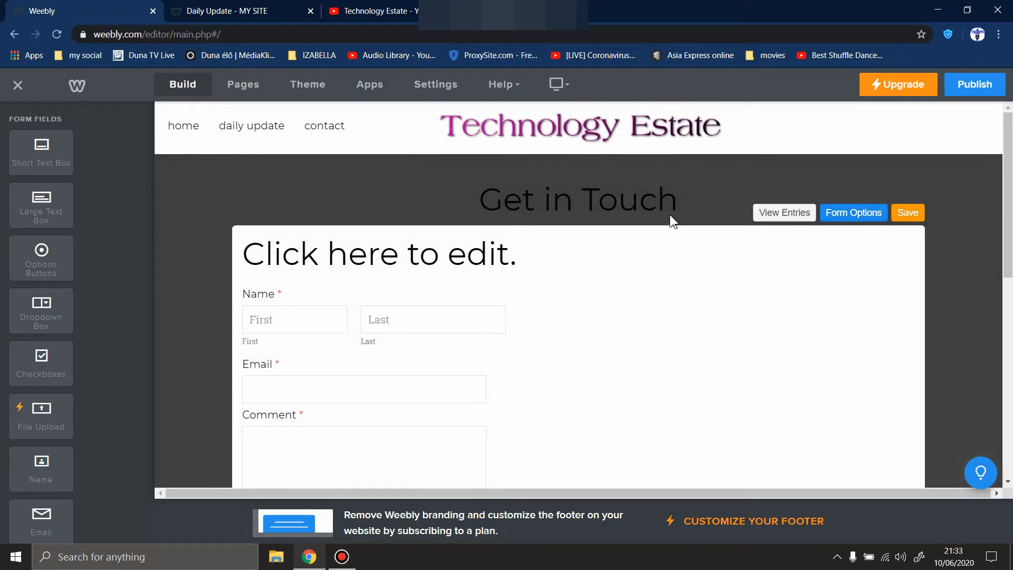
click(852, 215)
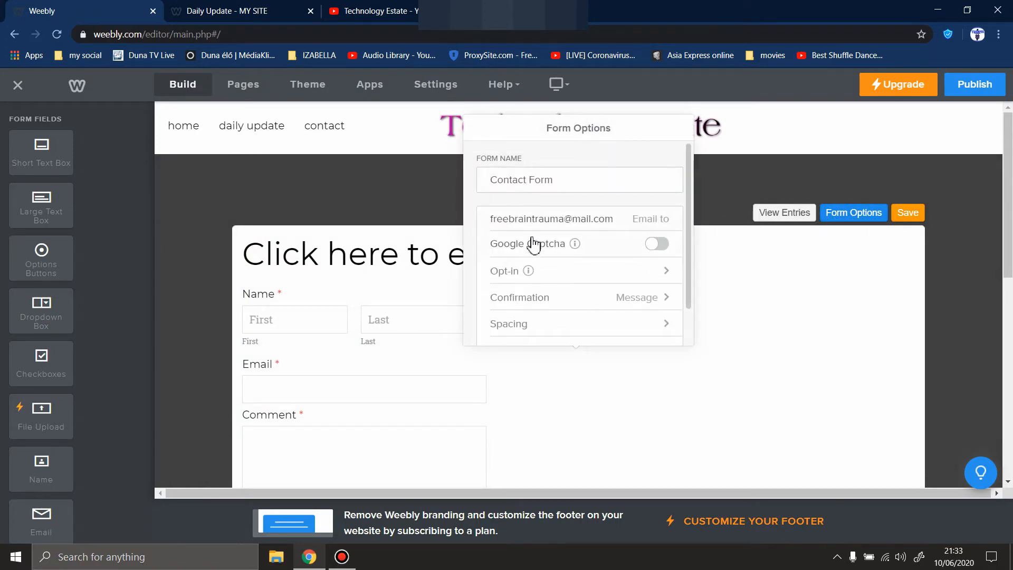
click(845, 218)
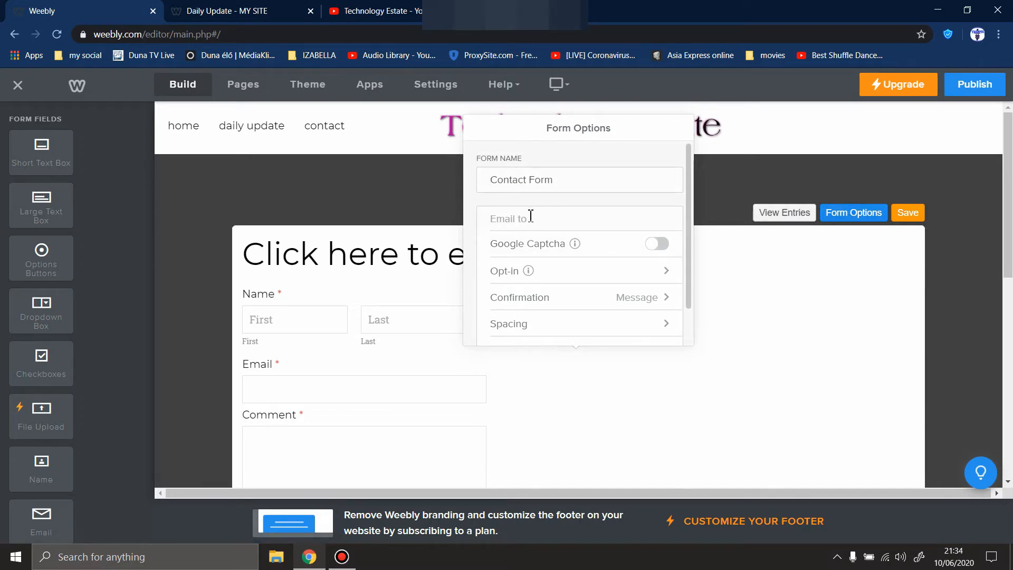
click(292, 208)
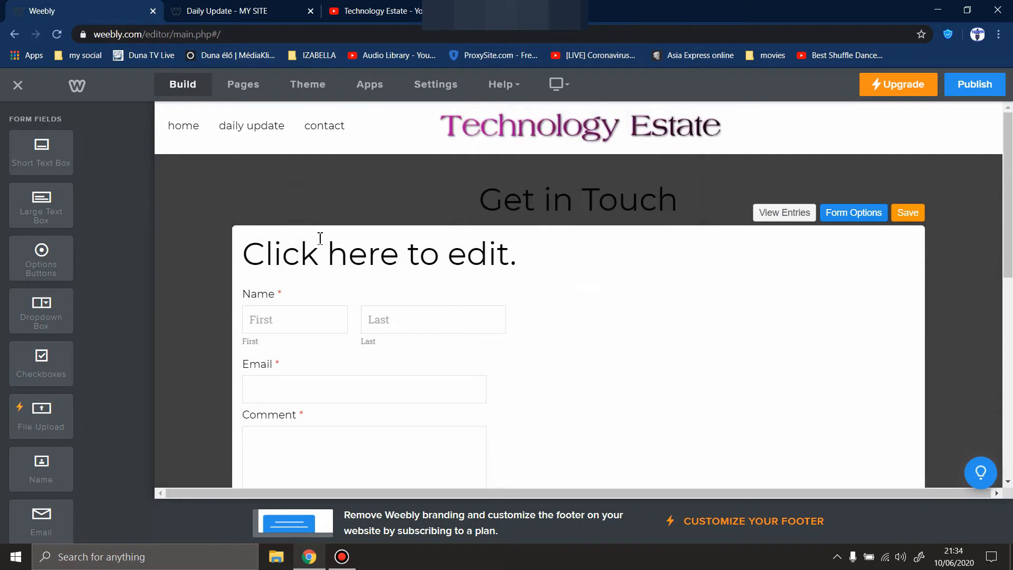
scroll(307, 311, down, 5)
scroll(292, 296, up, 2)
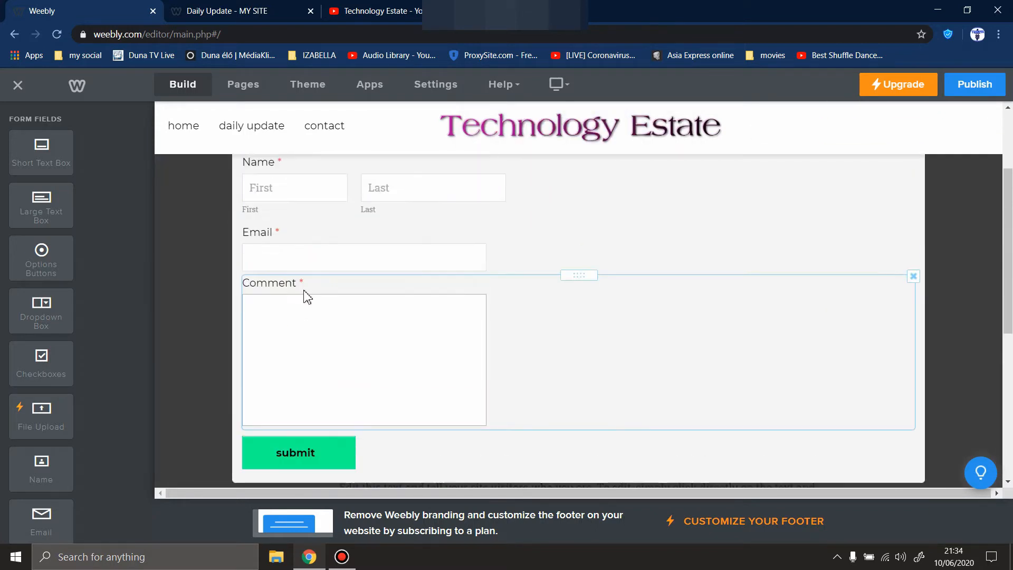
scroll(316, 313, up, 3)
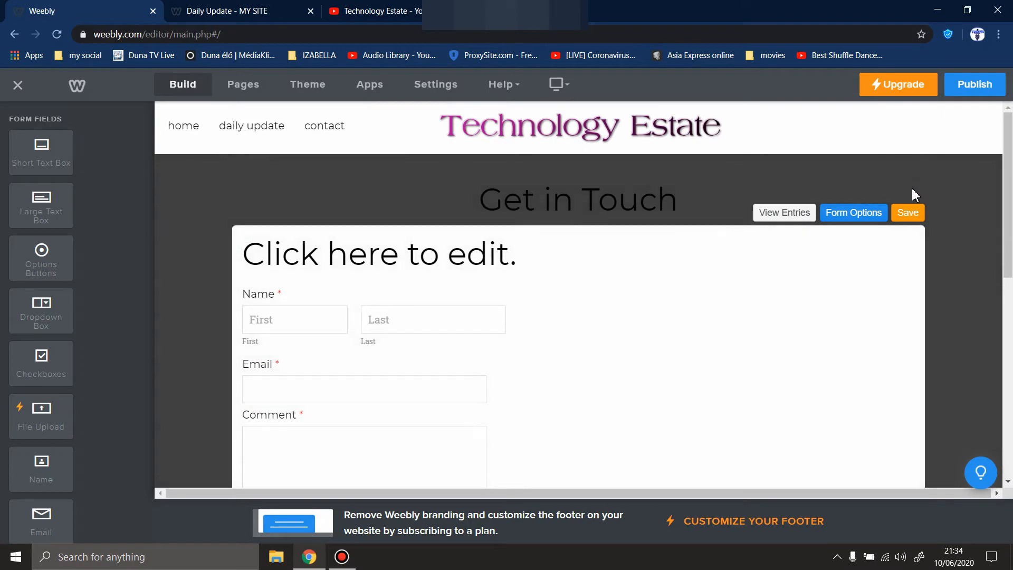
click(915, 224)
scroll(587, 296, down, 10)
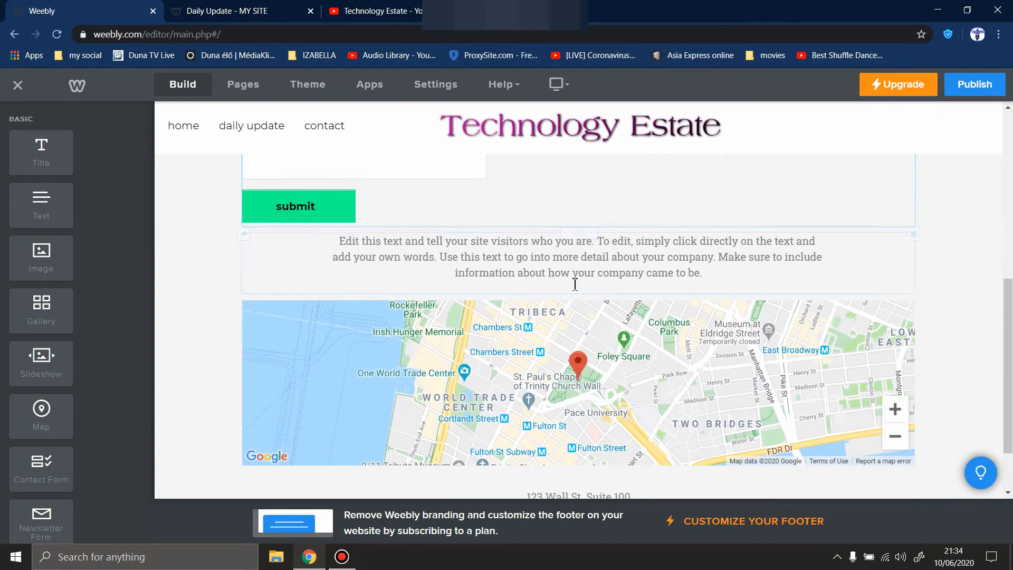
scroll(690, 310, up, 8)
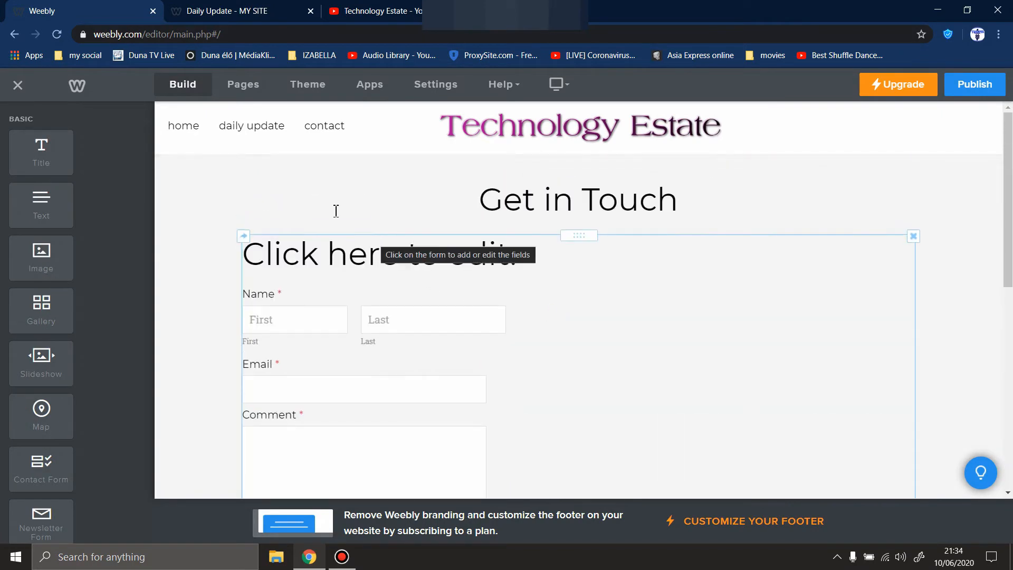
Open the Daily Update page and start a new blog post, placing the cursor in its title.
click(246, 136)
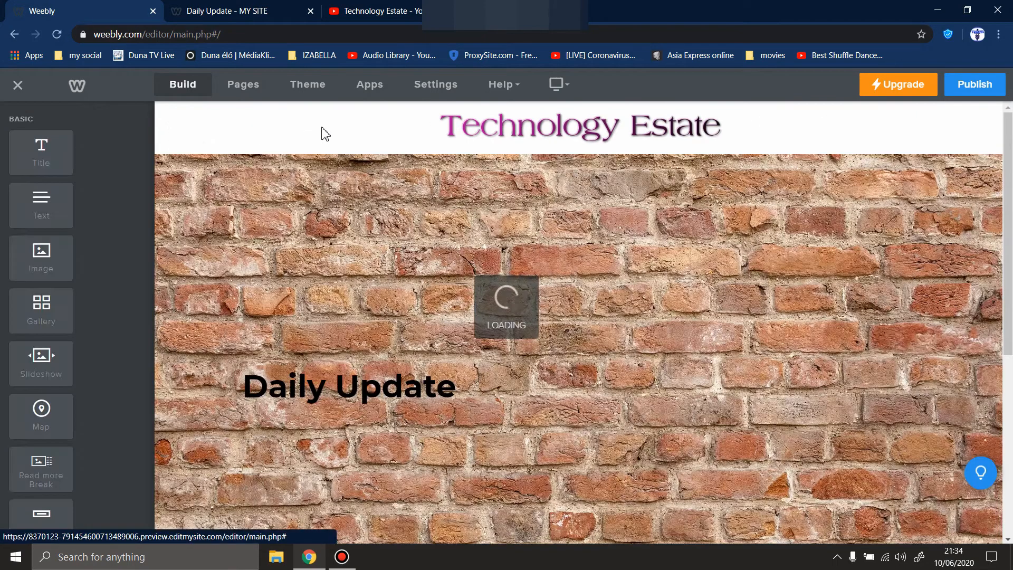
mouse_move(536, 181)
scroll(374, 231, down, 5)
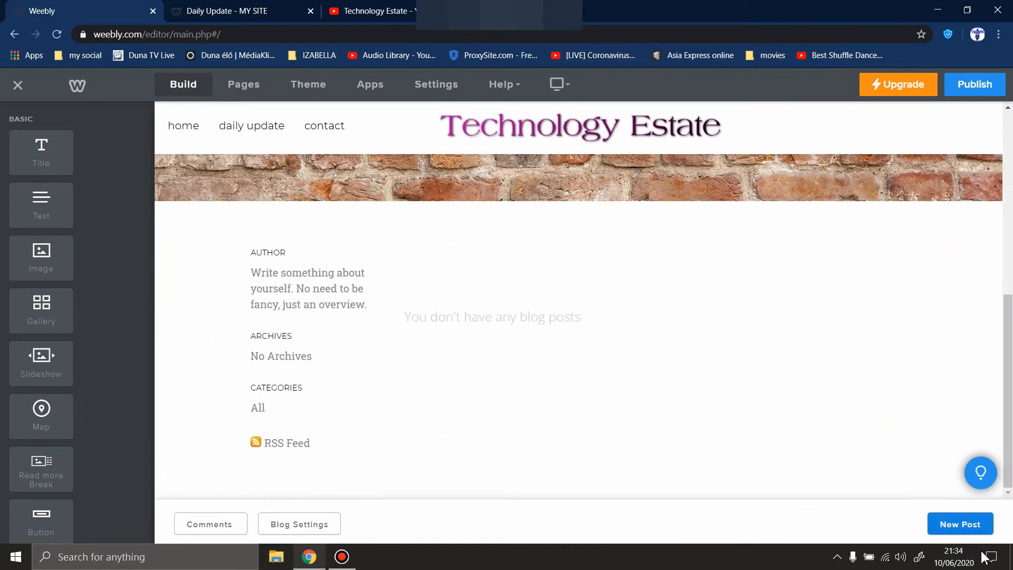
click(966, 528)
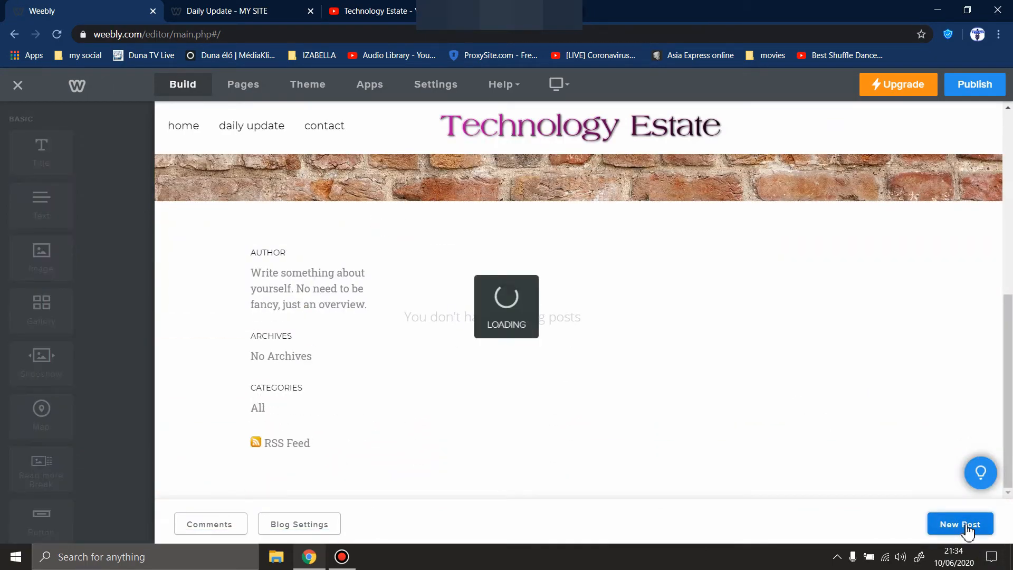
scroll(363, 285, down, 3)
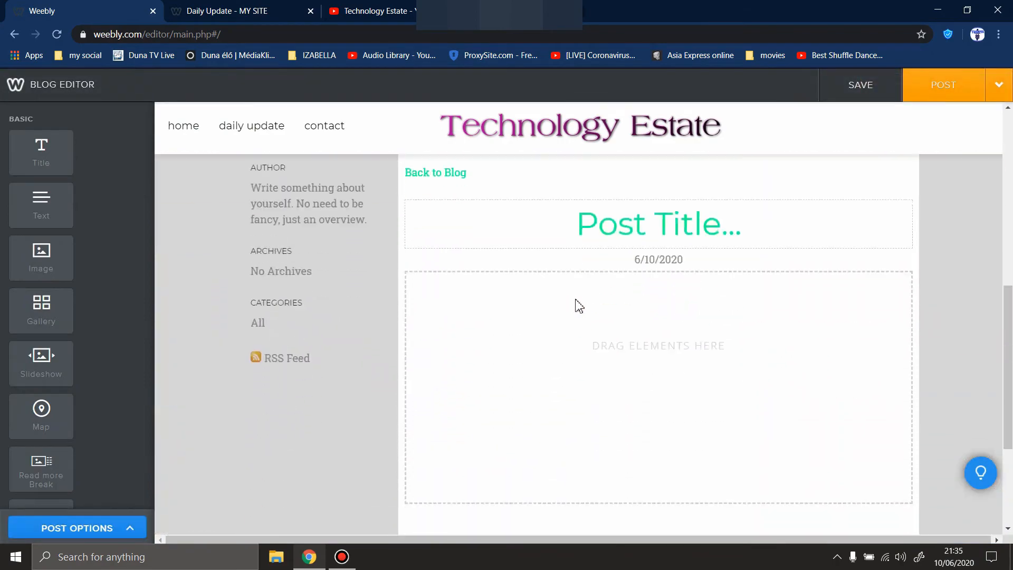
click(663, 228)
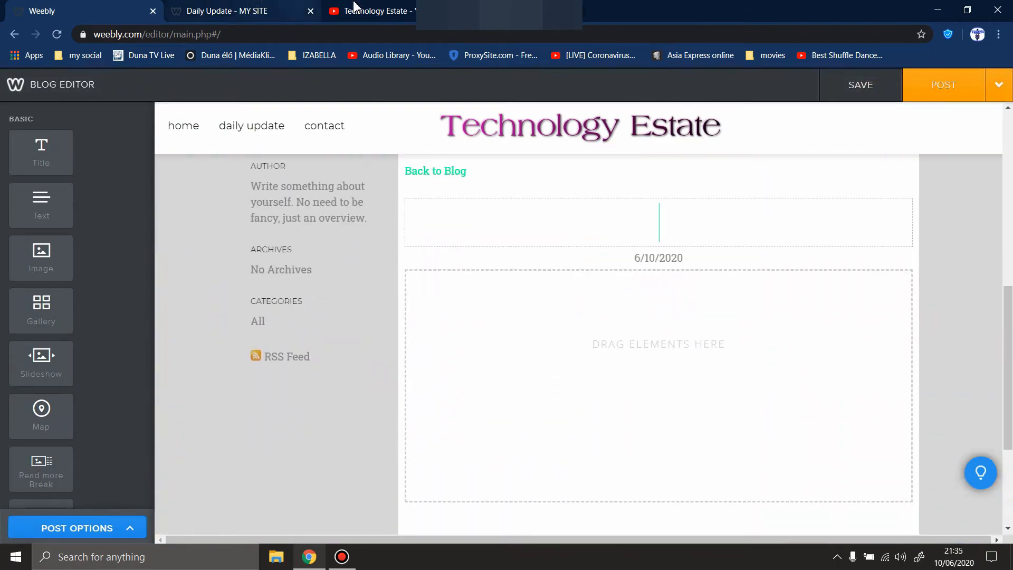
Switch to YouTube, open the video "How to download movies and games on internet - how to download everything" and copy its title.
click(372, 10)
scroll(286, 312, down, 3)
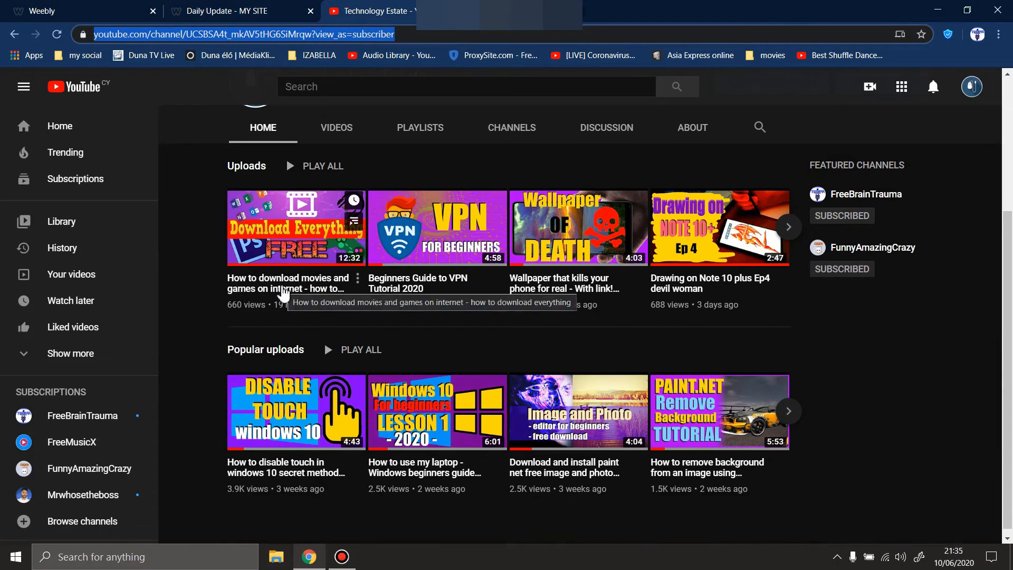
click(273, 289)
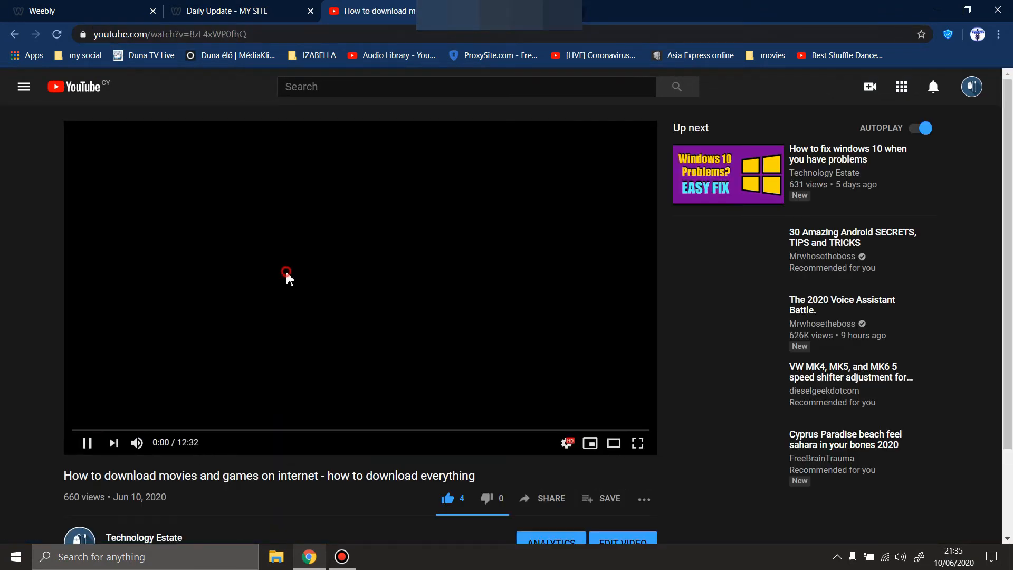
scroll(67, 344, down, 3)
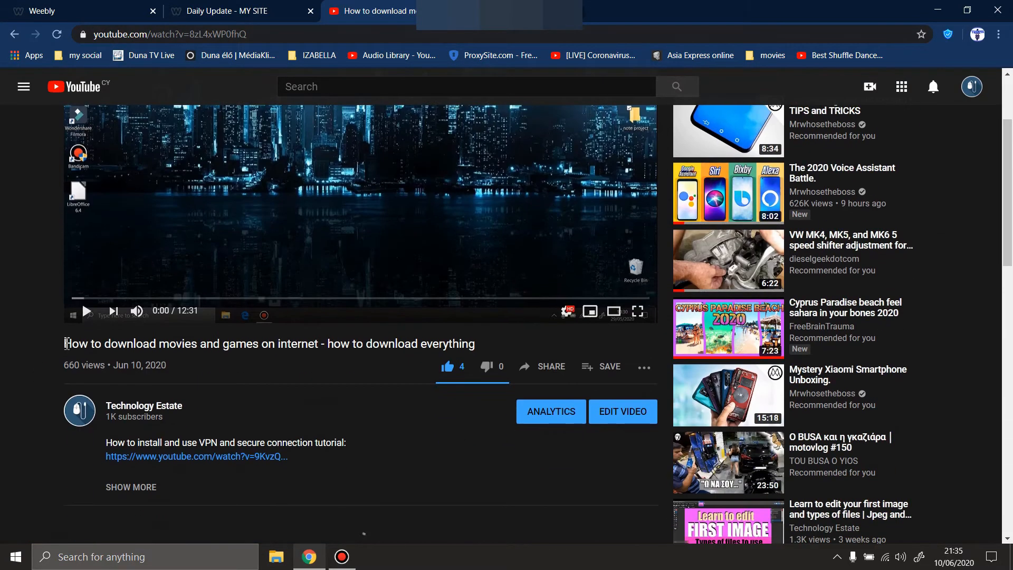
drag(62, 342, 445, 323)
click(2, 378)
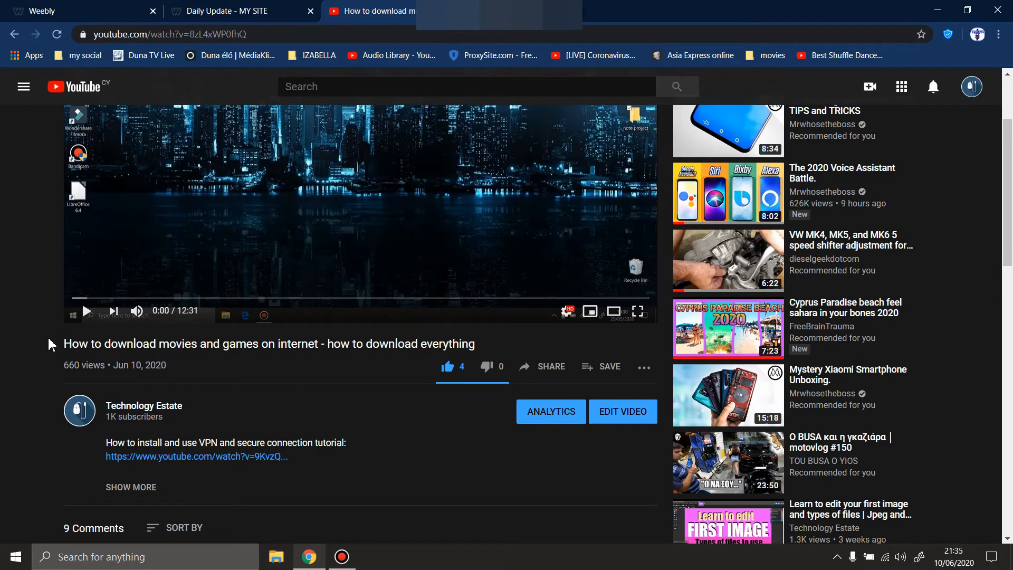
mouse_move(63, 342)
mouse_down()
mouse_move(87, 338)
mouse_move(53, 338)
mouse_up()
drag(451, 344, 68, 340)
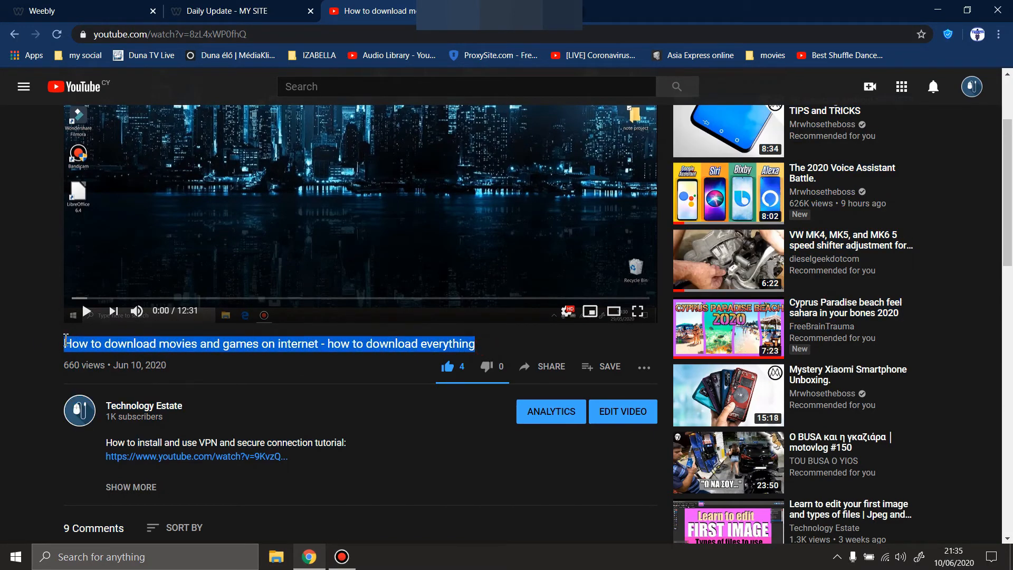
Return to the Weebly blog editor and paste the copied video title as the post title.
click(231, 7)
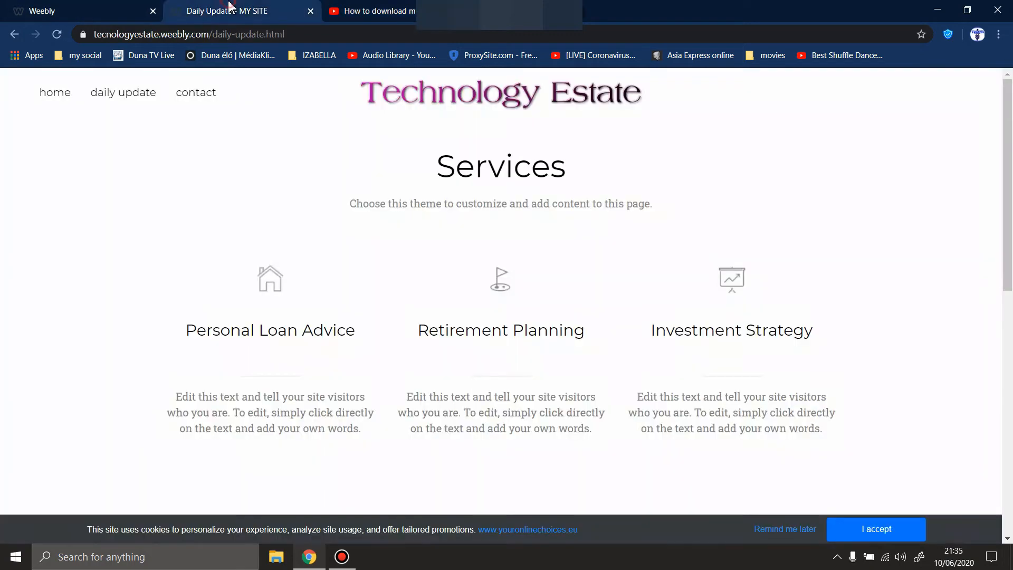
click(125, 10)
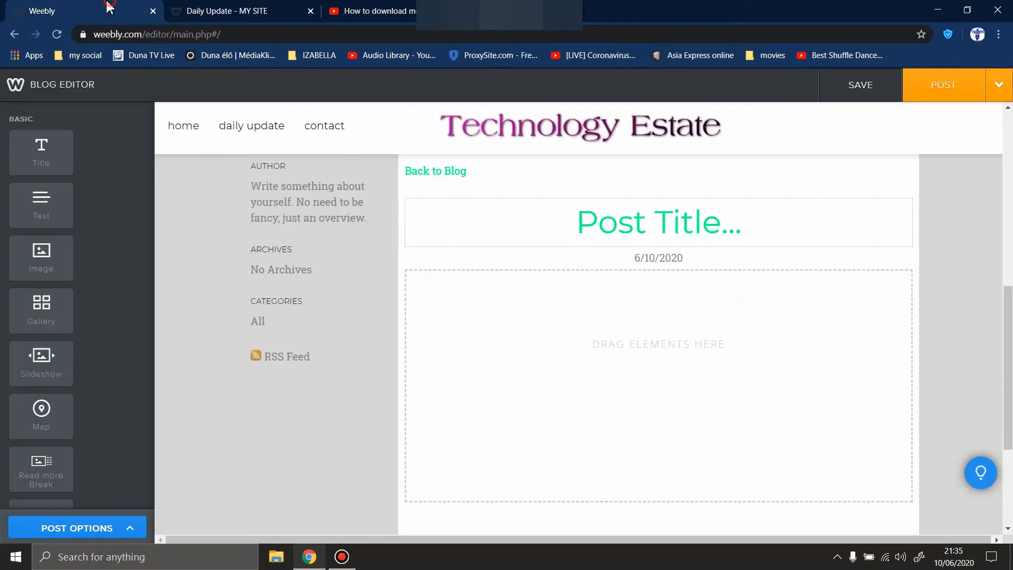
right_click(481, 230)
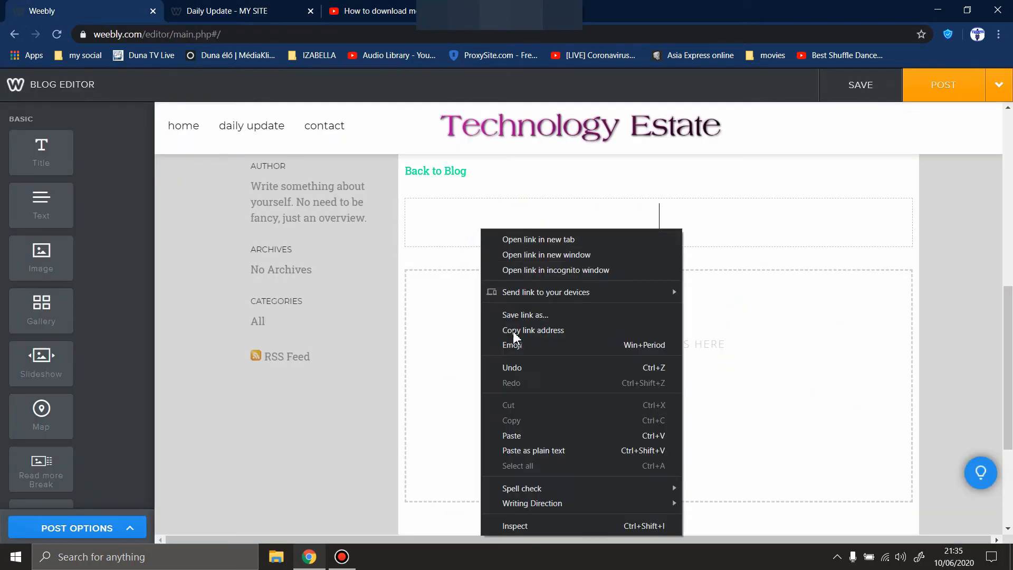
click(525, 433)
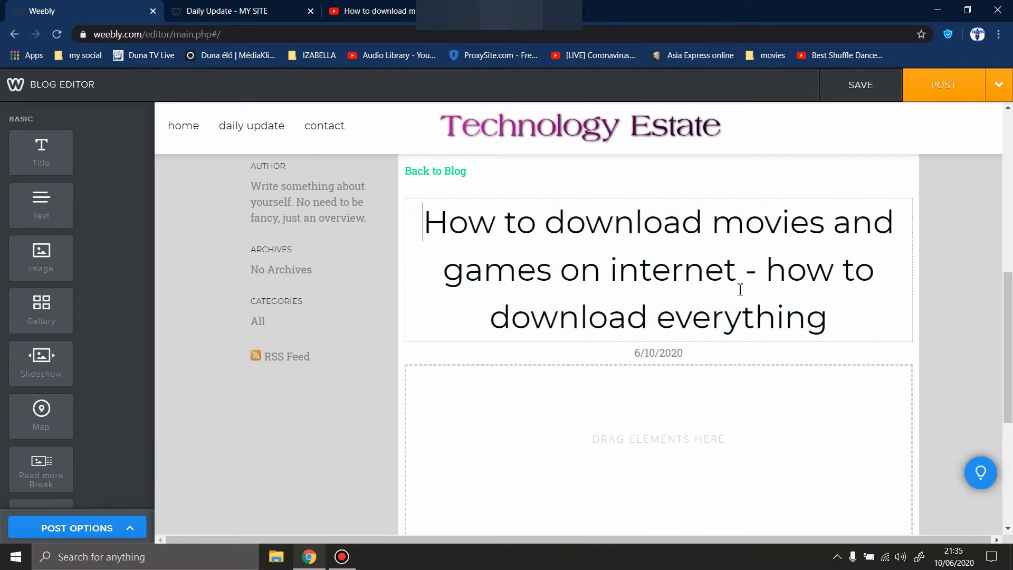
click(827, 325)
drag(827, 324, 661, 299)
Add a text element to the post body below the date and enter some filler text in it.
drag(16, 216, 534, 402)
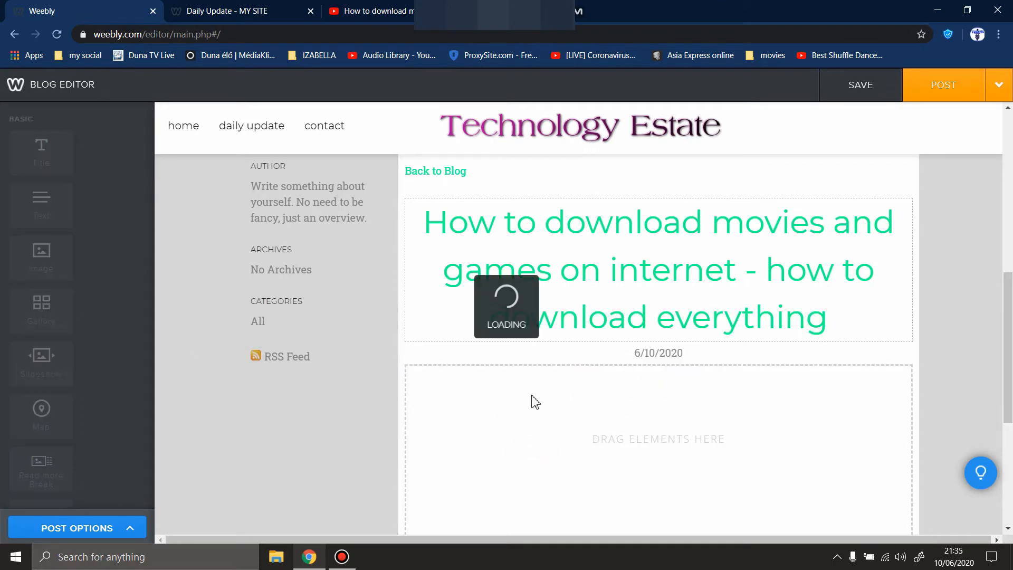
scroll(527, 343, down, 3)
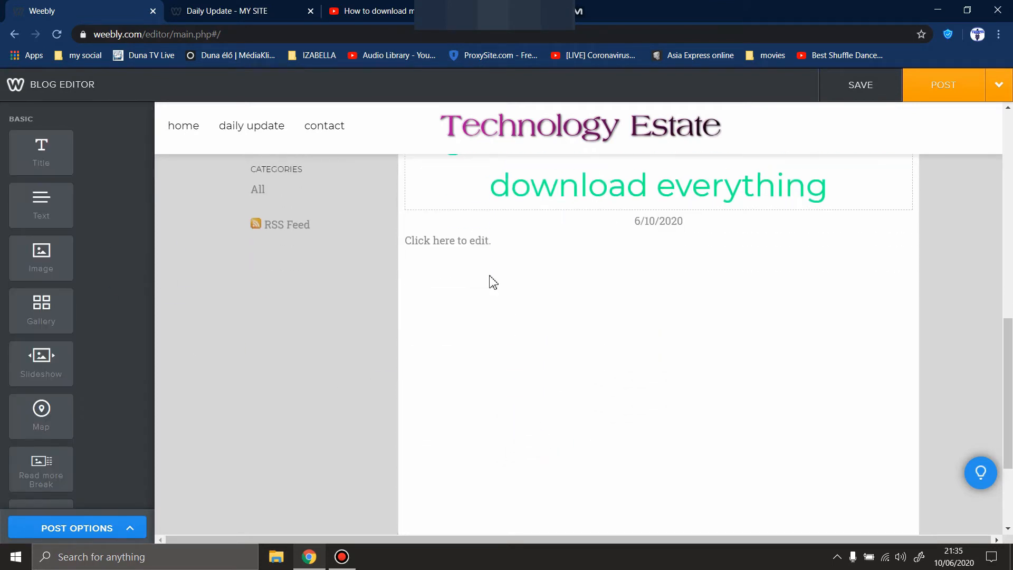
click(459, 246)
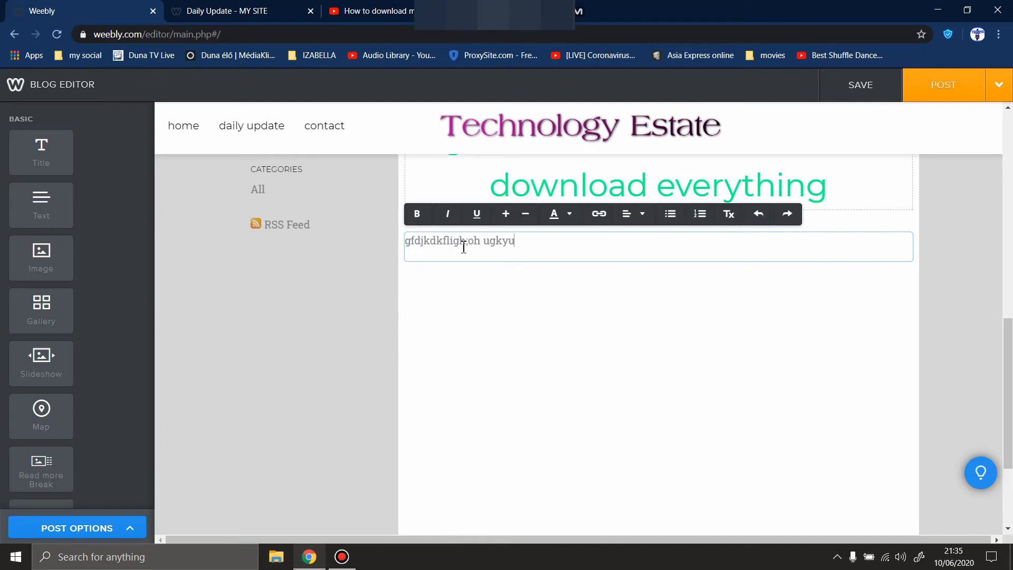
Switch to the YouTube video, expand its description and copy the paragraphs below the VPN tutorial link.
click(403, 10)
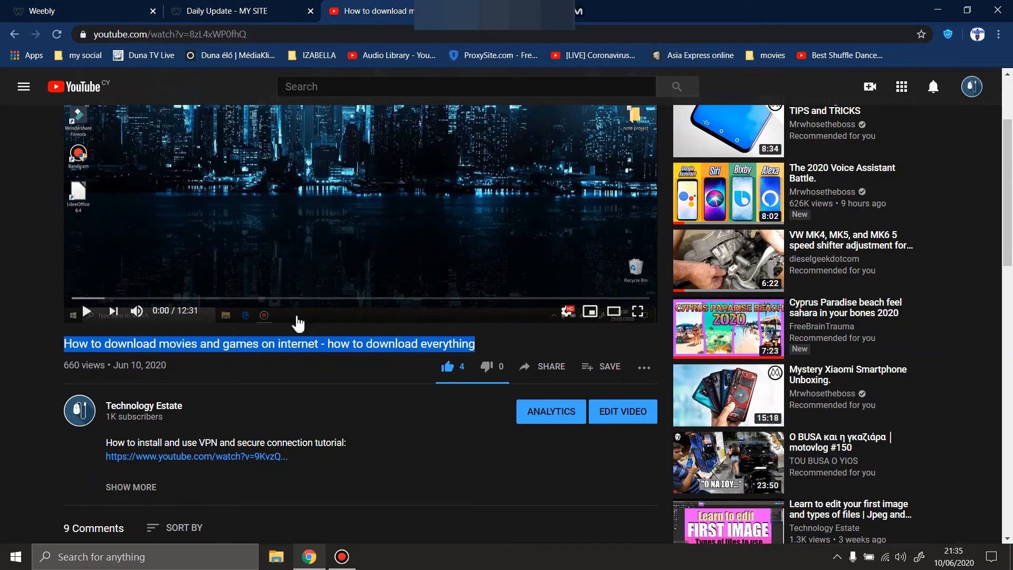
scroll(294, 324, down, 3)
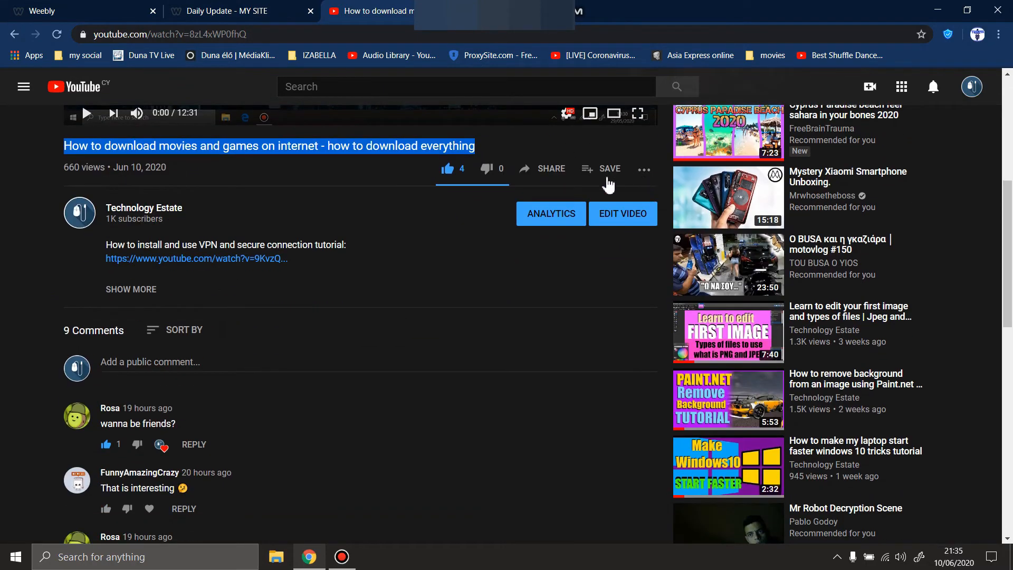
click(145, 289)
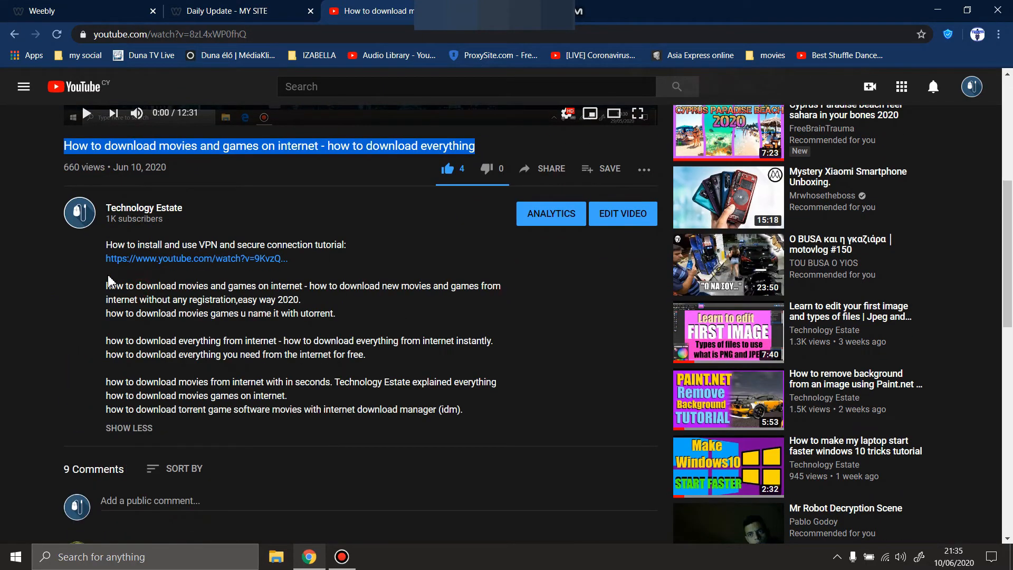
drag(104, 285, 448, 430)
key(ctrl+c)
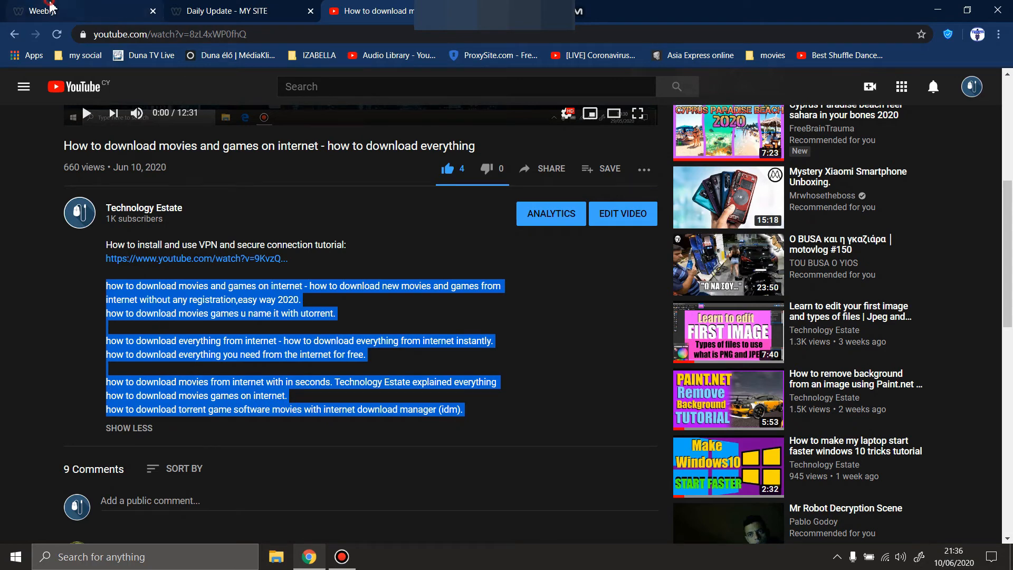
Return to the Weebly blog editor and replace the filler text in the post body with the copied description.
click(79, 11)
click(555, 247)
drag(555, 247, 397, 242)
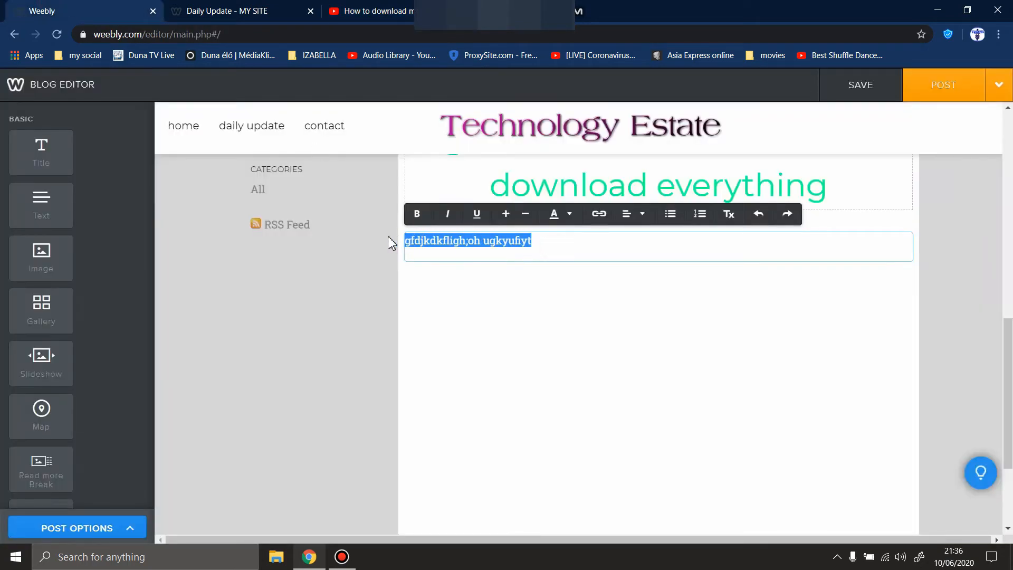
key(ctrl+v)
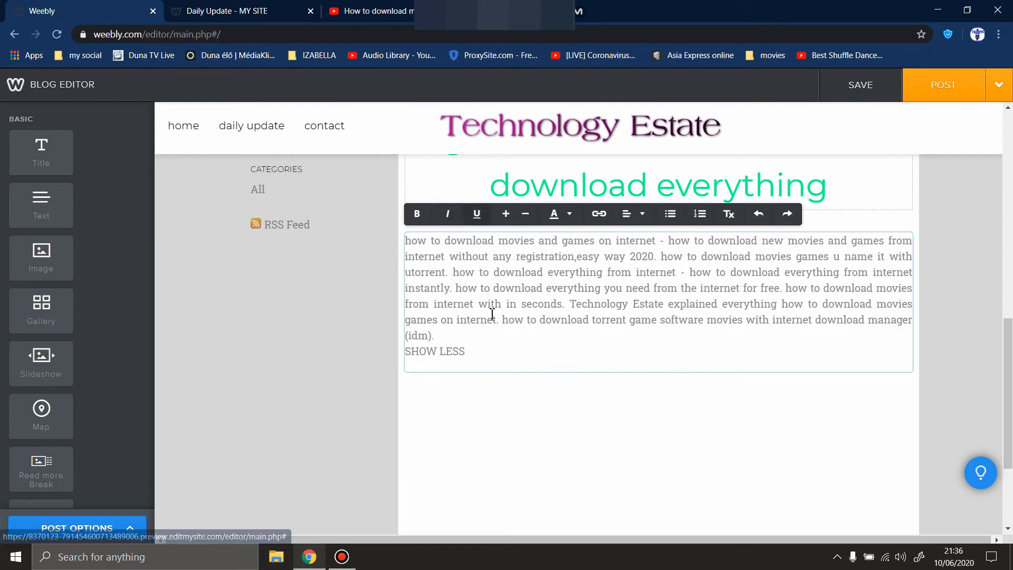
Insert an image into the post's text block and upload the "download" picture from the finished videos folder.
drag(42, 251, 464, 270)
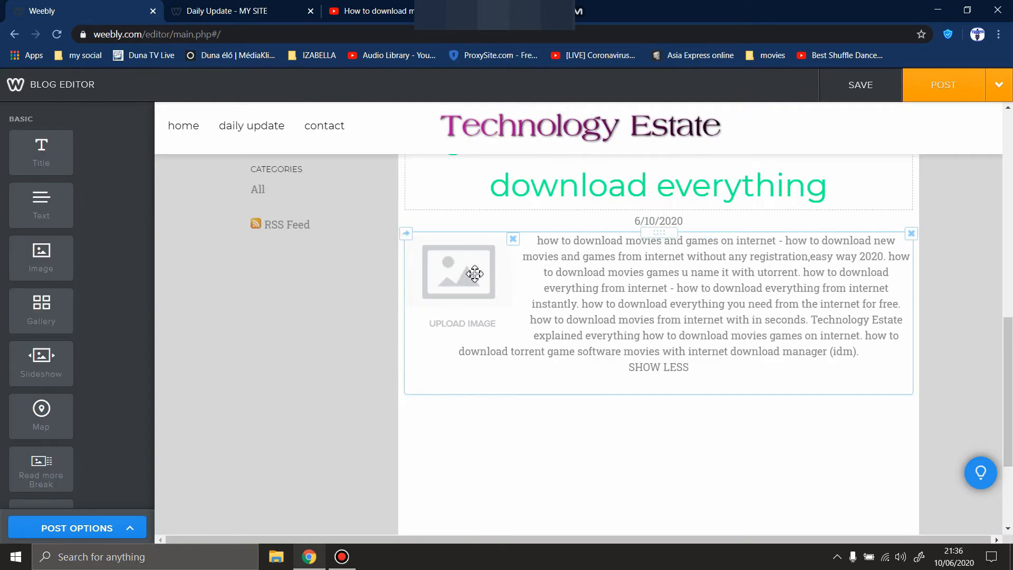
click(476, 273)
click(475, 277)
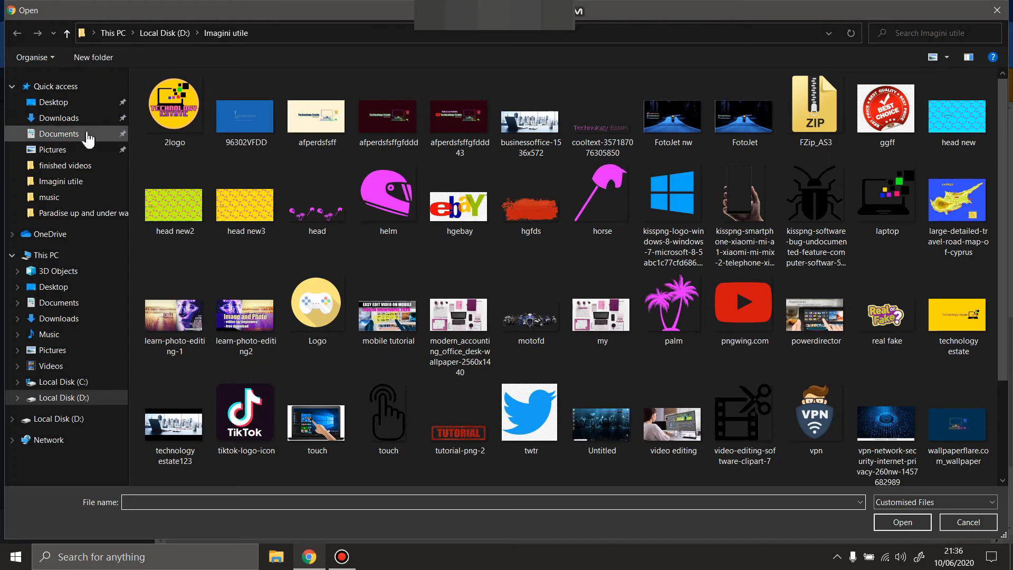
click(81, 166)
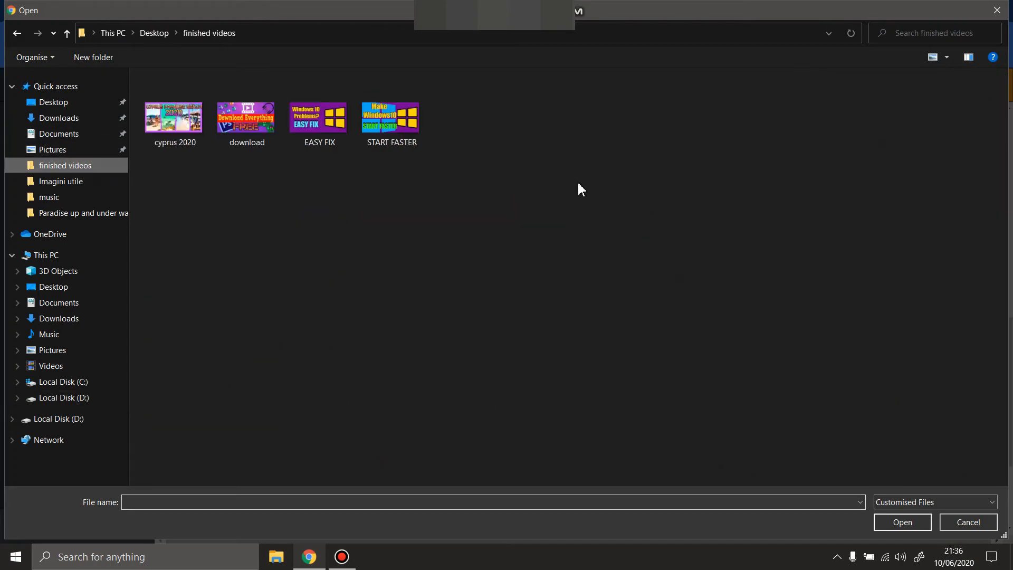
click(181, 127)
drag(180, 127, 269, 122)
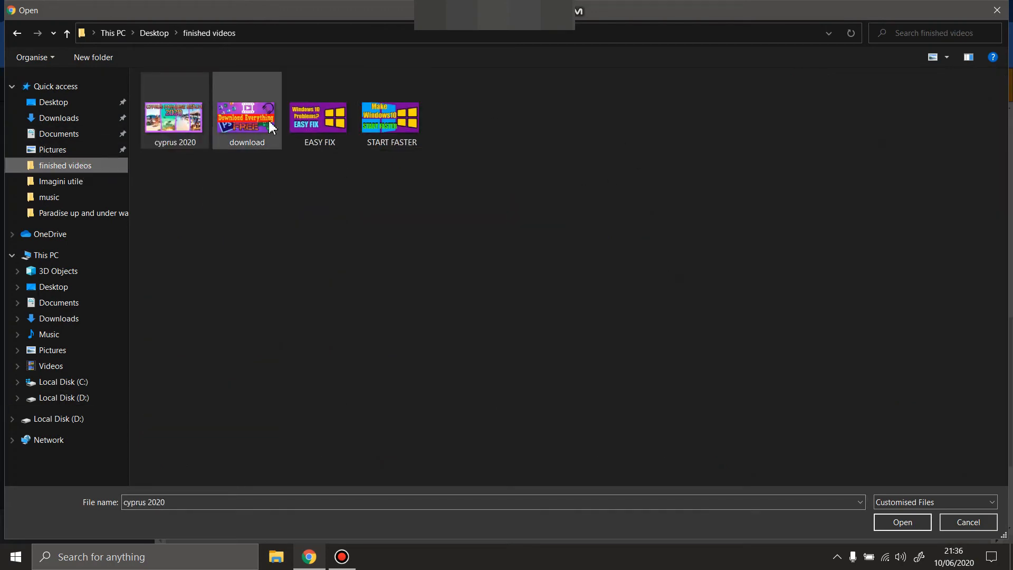
double_click(245, 120)
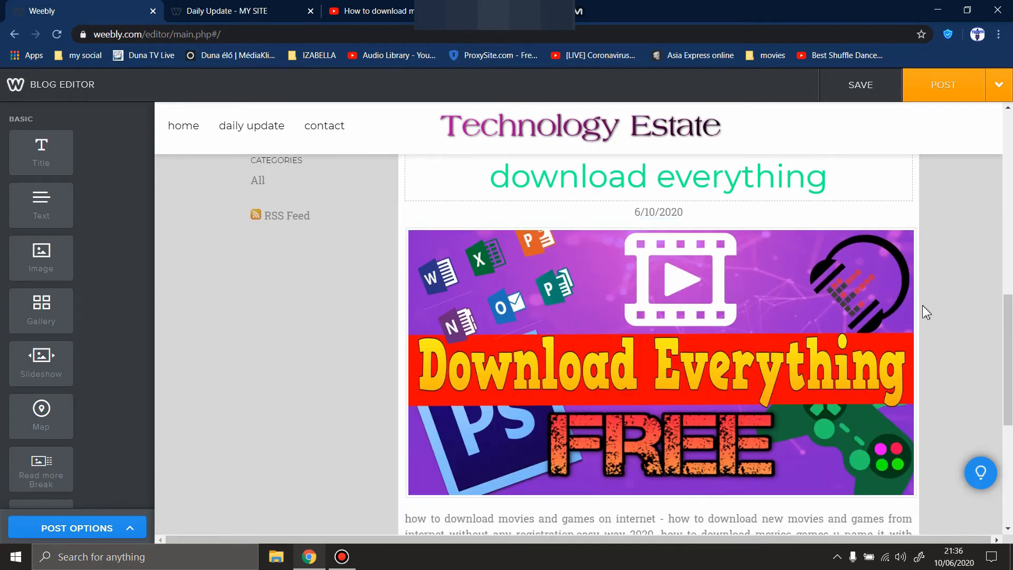
Shrink the uploaded image to about a third of the post's width so the description wraps beside it.
scroll(922, 309, down, 1)
drag(912, 436, 383, 230)
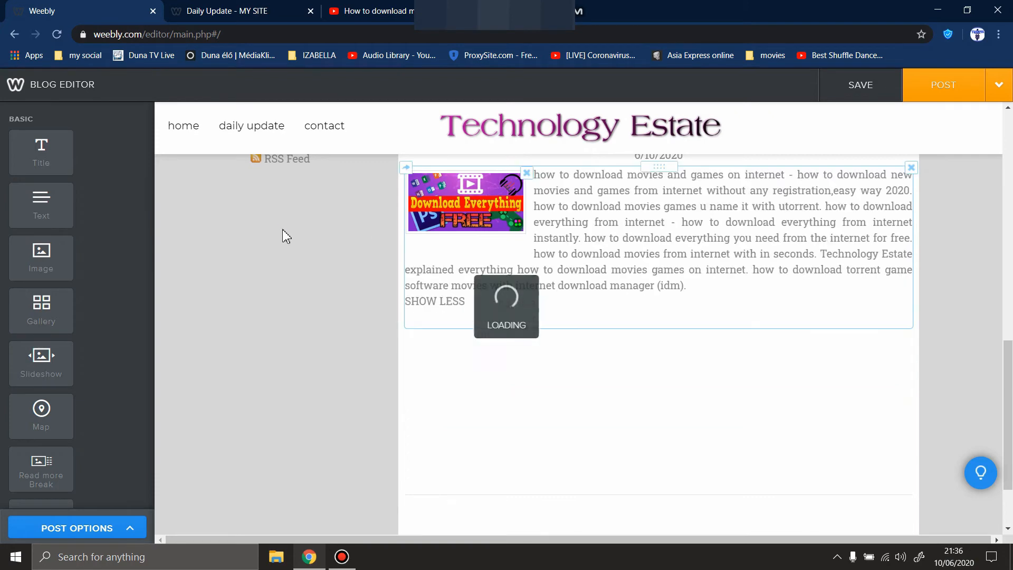
scroll(526, 290, up, 1)
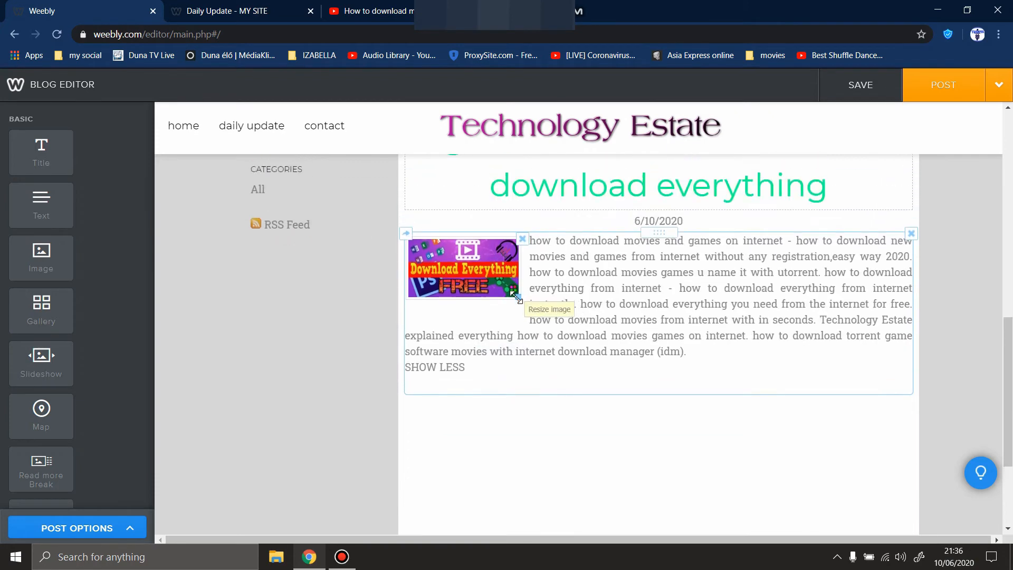
drag(517, 297, 567, 323)
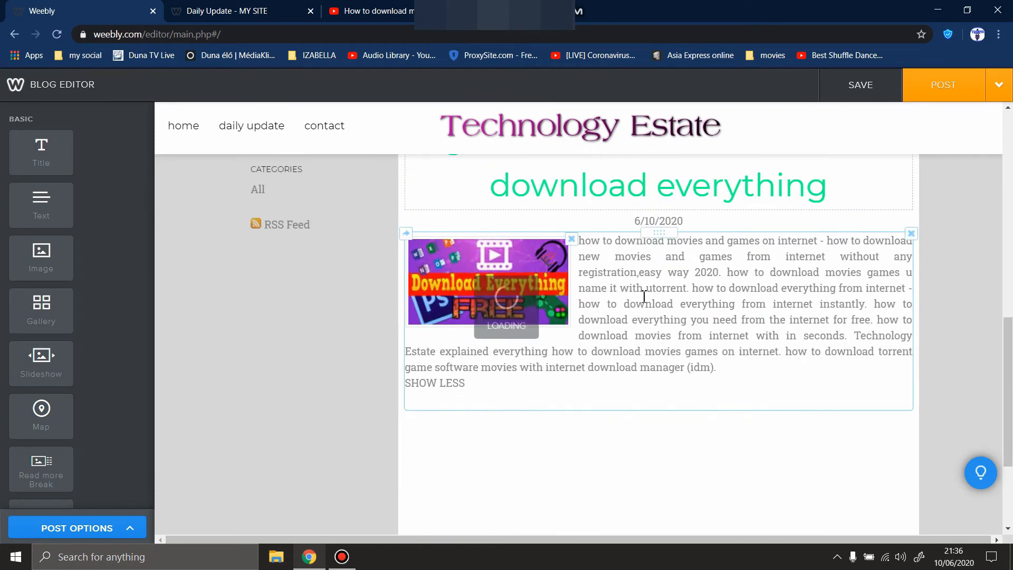
Add a YouTube video element to the blog post directly below the description text.
scroll(639, 317, down, 1)
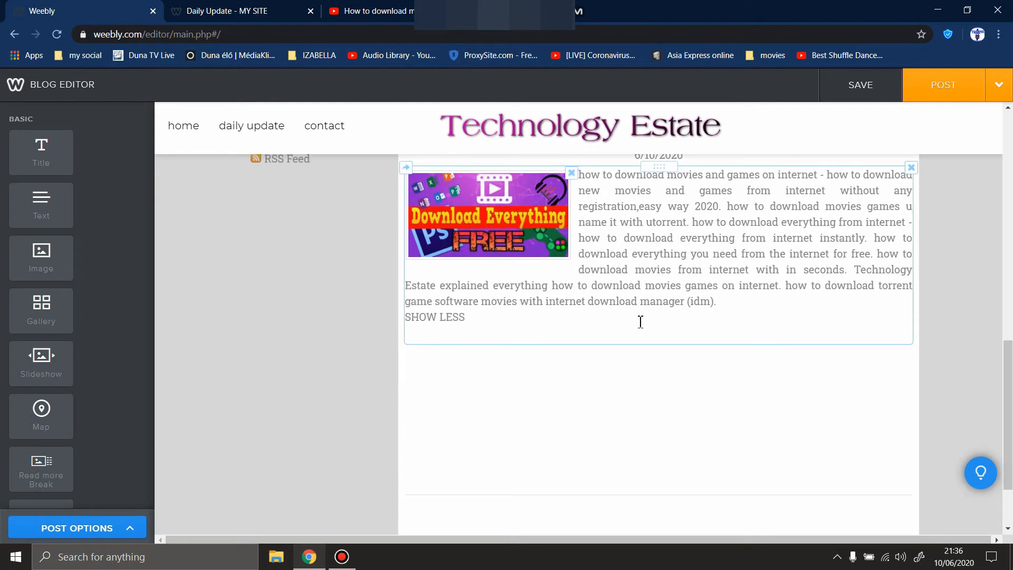
scroll(106, 315, down, 5)
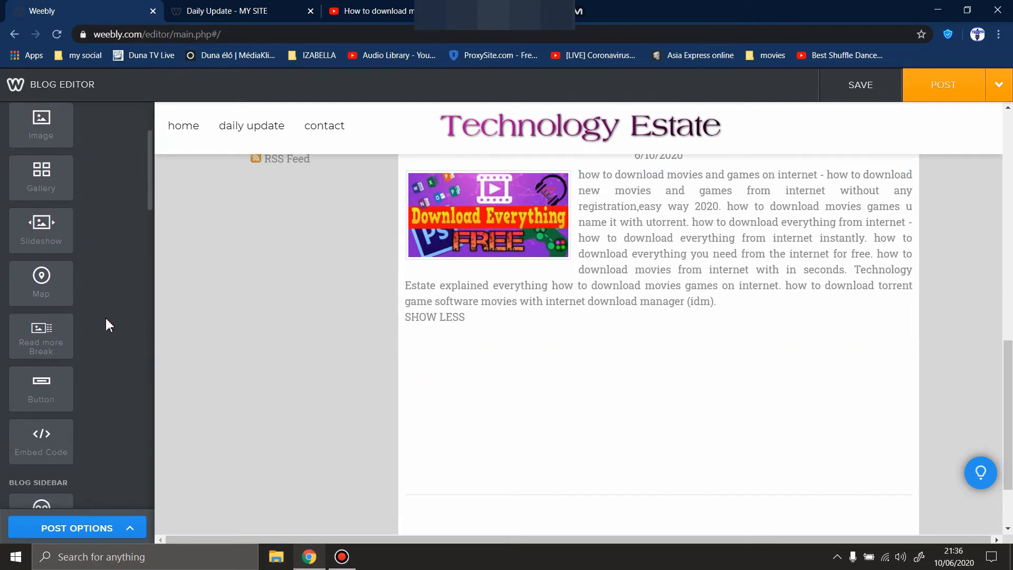
scroll(105, 316, down, 7)
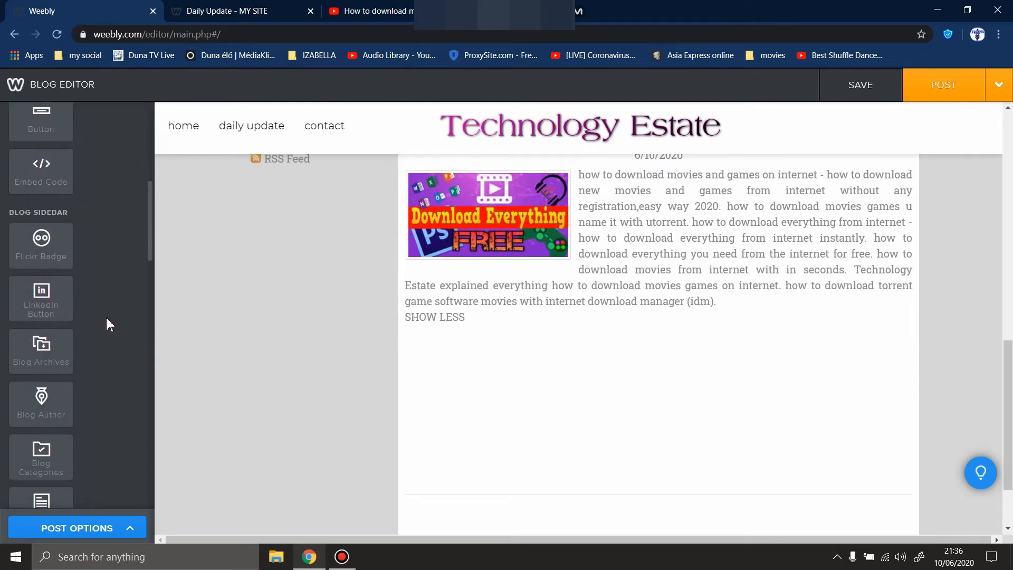
scroll(107, 318, down, 5)
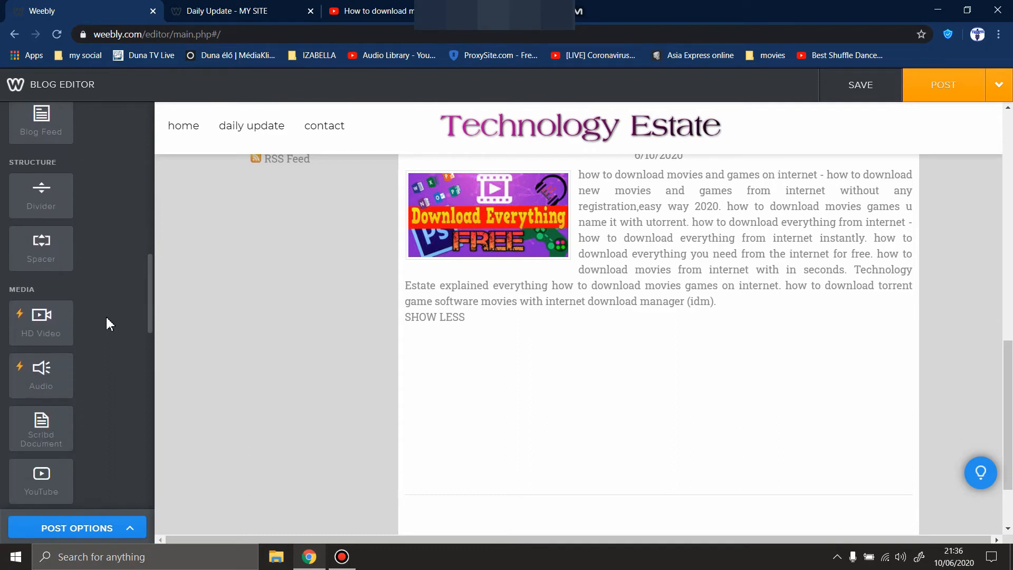
scroll(106, 320, down, 3)
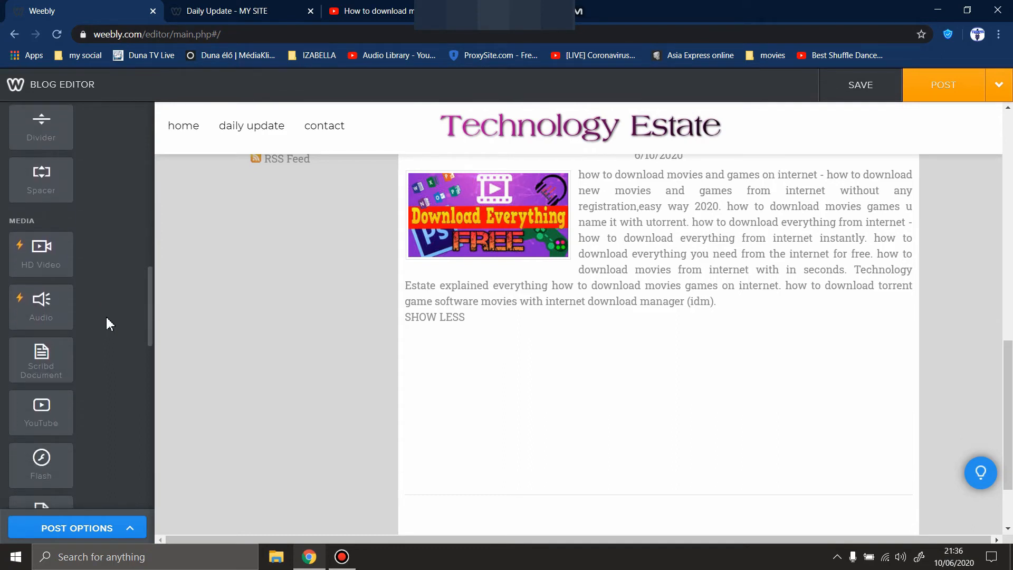
drag(49, 338, 586, 406)
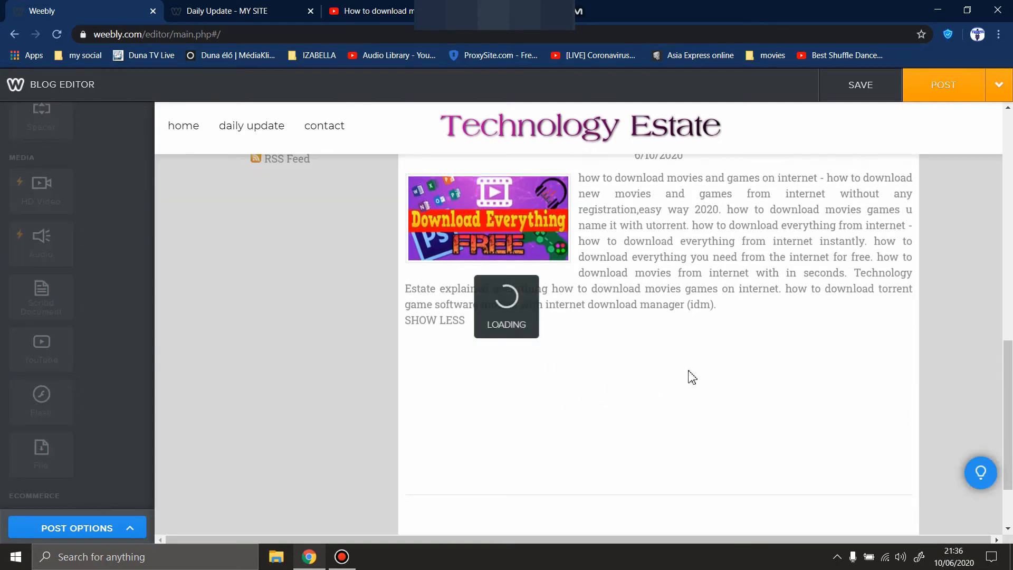
scroll(624, 362, down, 3)
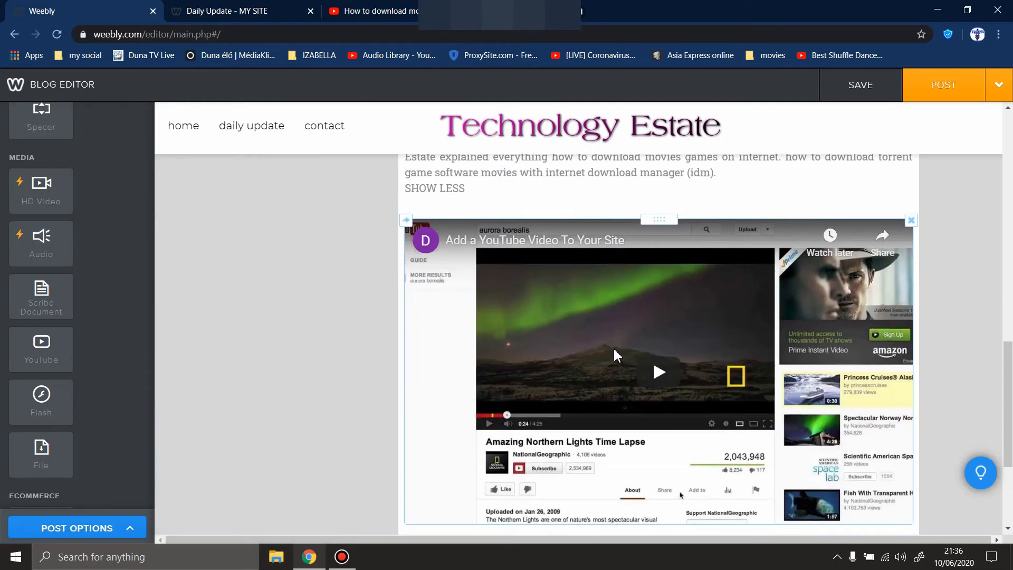
scroll(576, 327, down, 3)
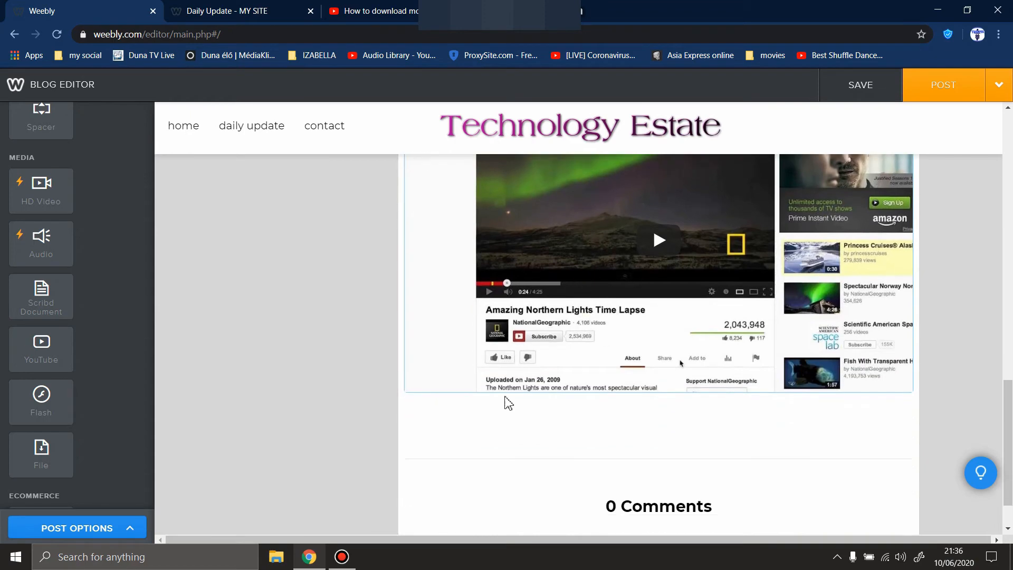
click(342, 557)
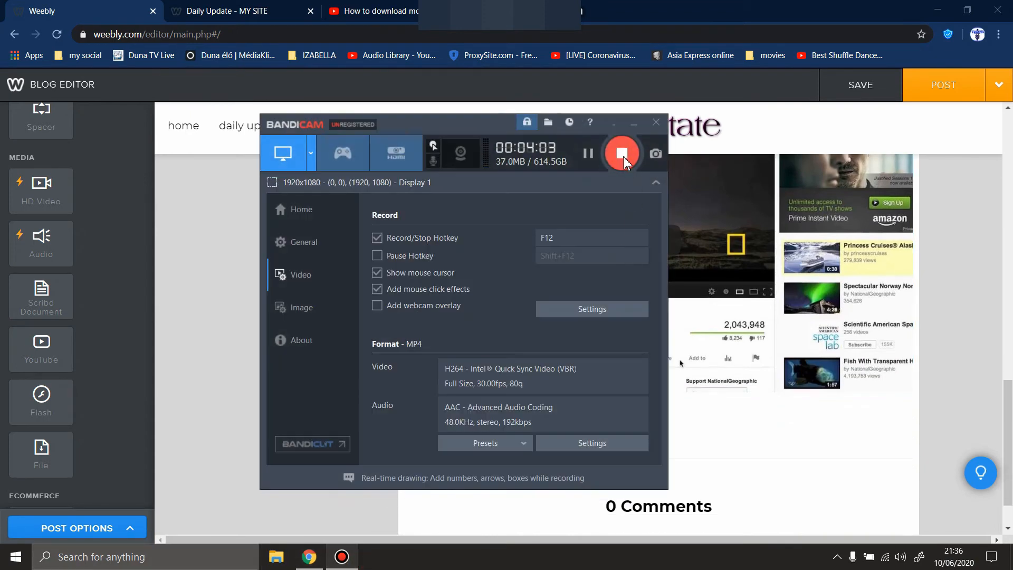
click(623, 153)
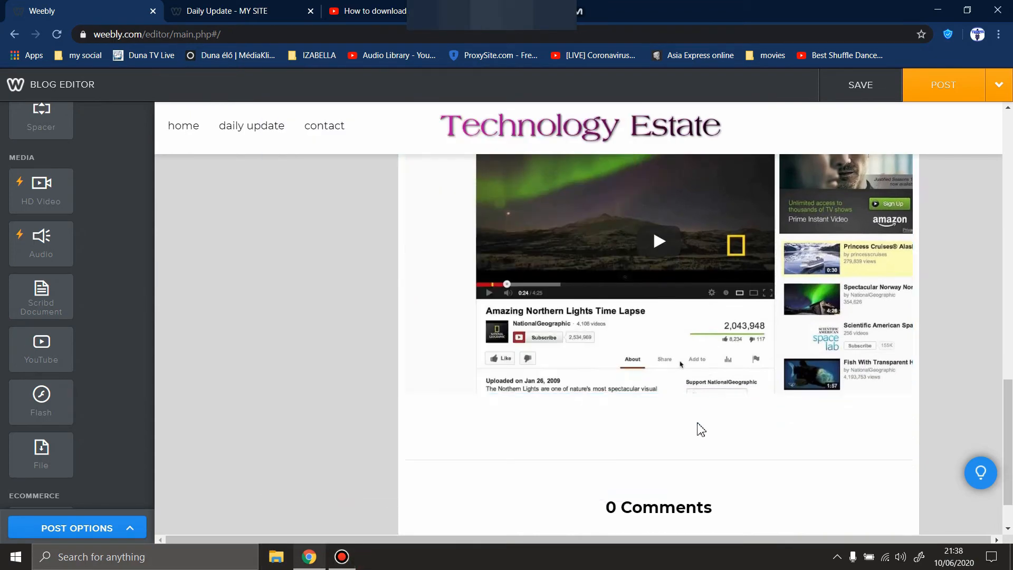
Open the placeholder video's settings, then switch to the YouTube video page and copy its web address.
scroll(696, 427, up, 3)
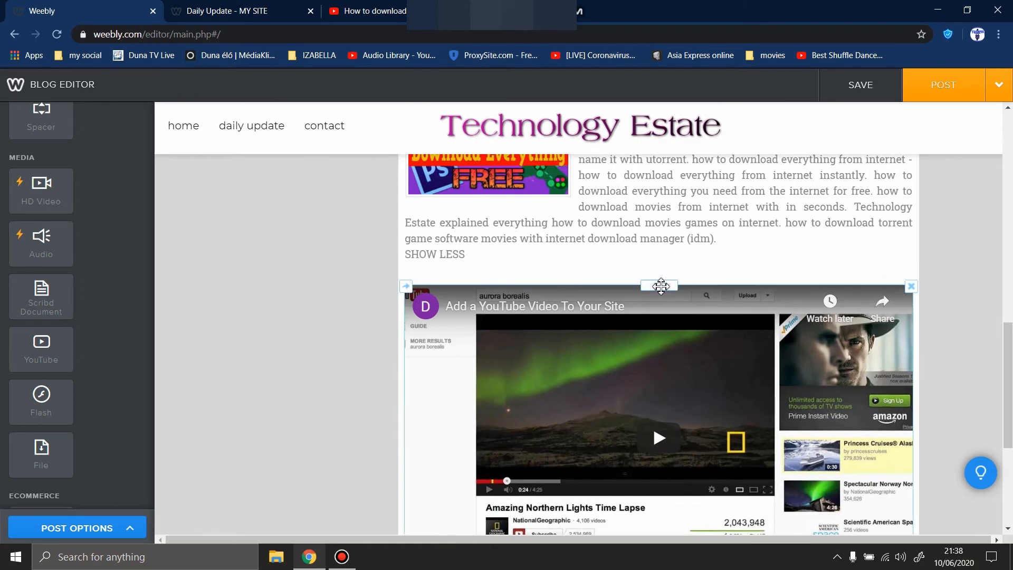
click(560, 361)
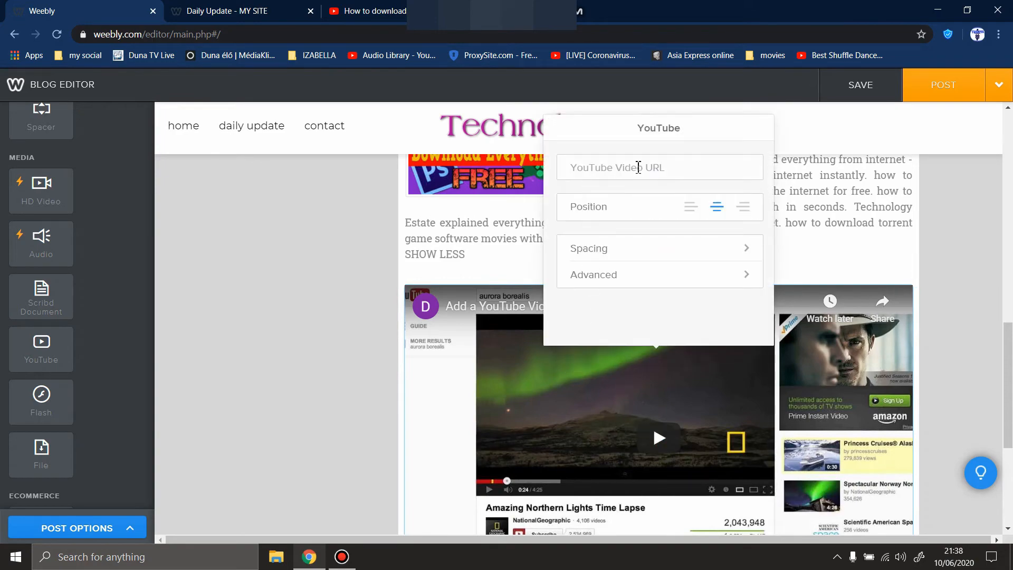
click(369, 10)
scroll(242, 208, up, 7)
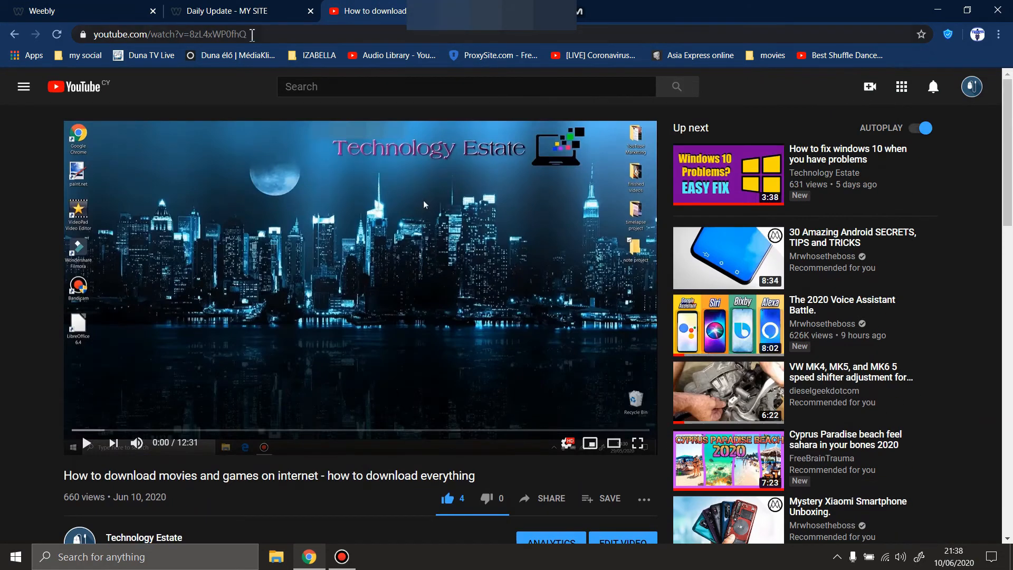
click(252, 34)
right_click(166, 36)
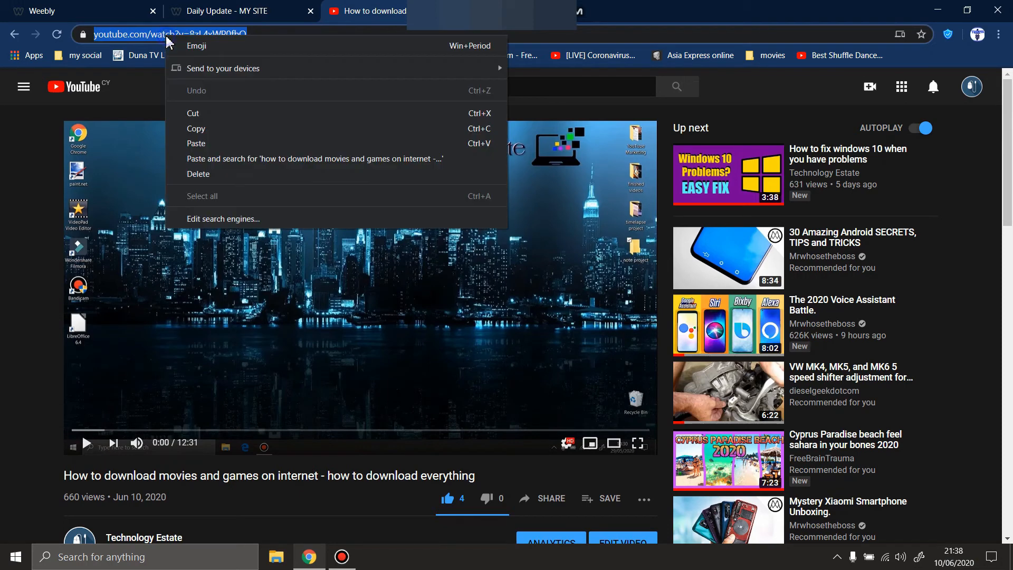
click(199, 128)
Return to the Weebly editor and paste the copied address as the element's YouTube video URL.
click(91, 7)
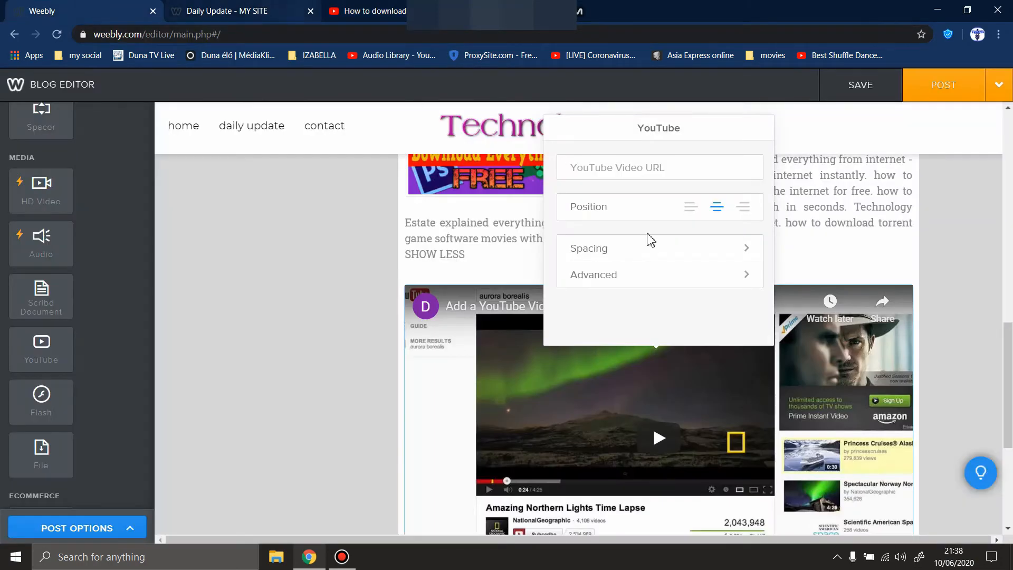
right_click(607, 168)
click(653, 268)
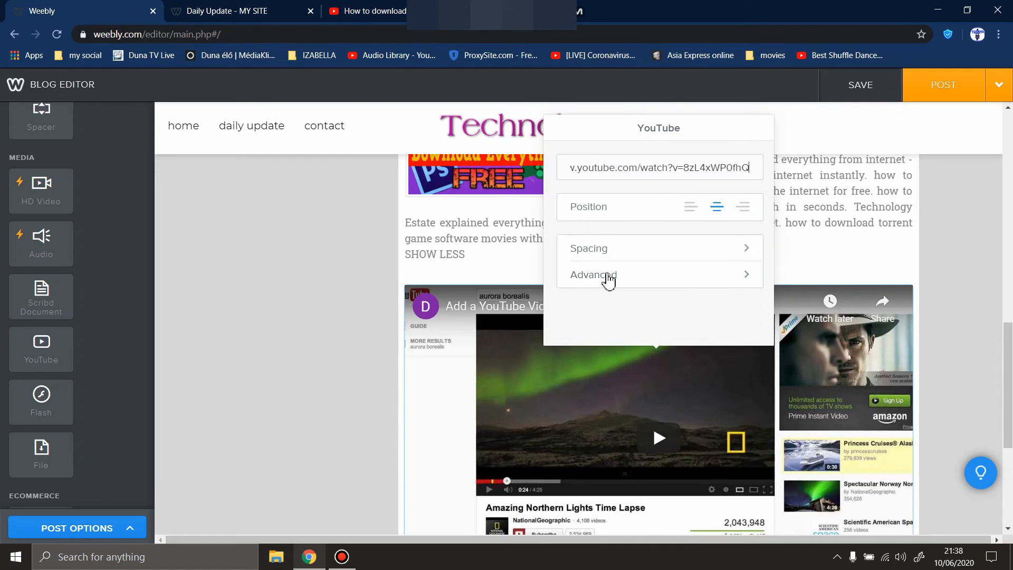
click(932, 268)
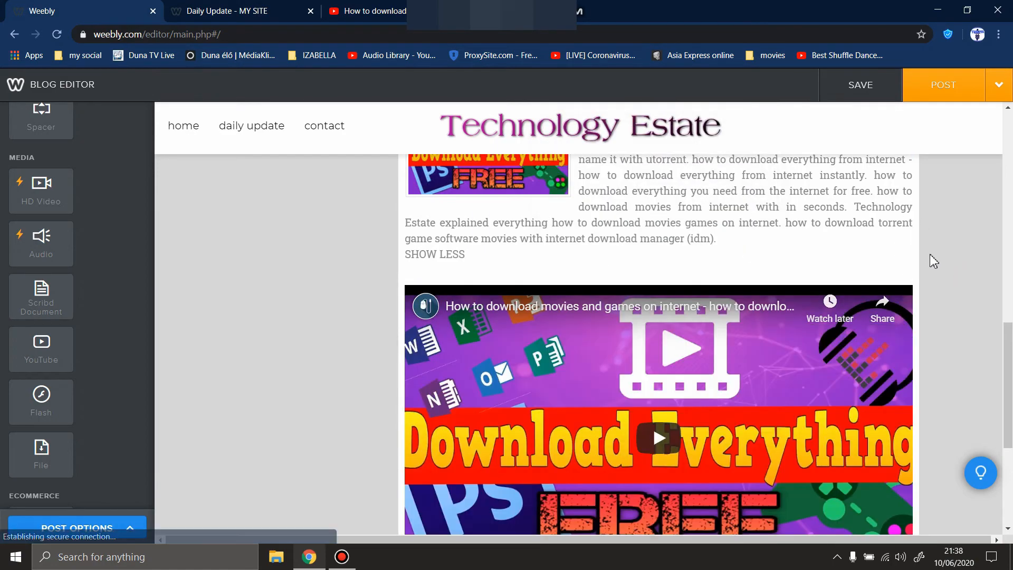
scroll(929, 256, down, 4)
scroll(930, 262, up, 5)
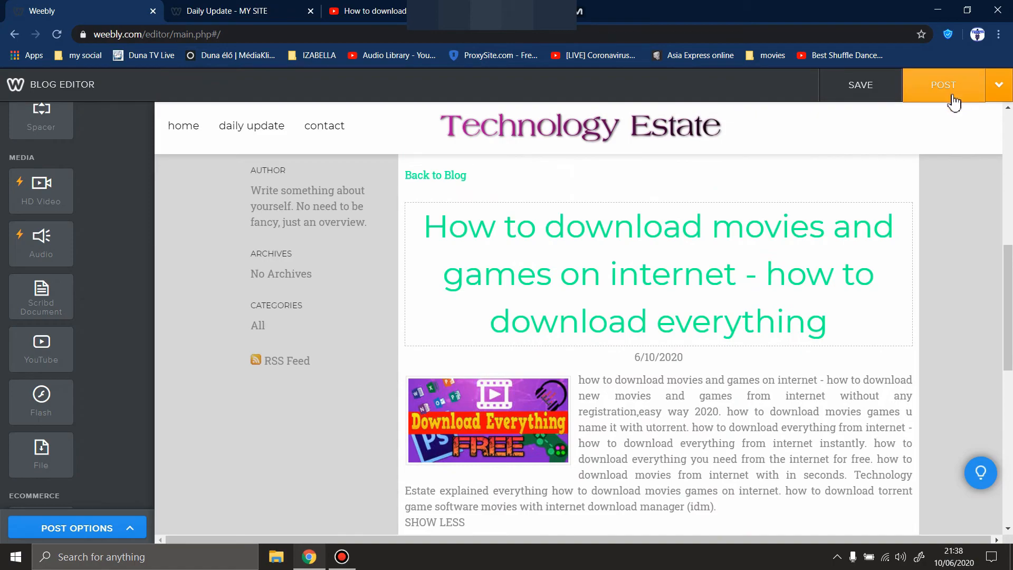
Post the finished entry to the Daily Update blog page and publish the website.
click(947, 93)
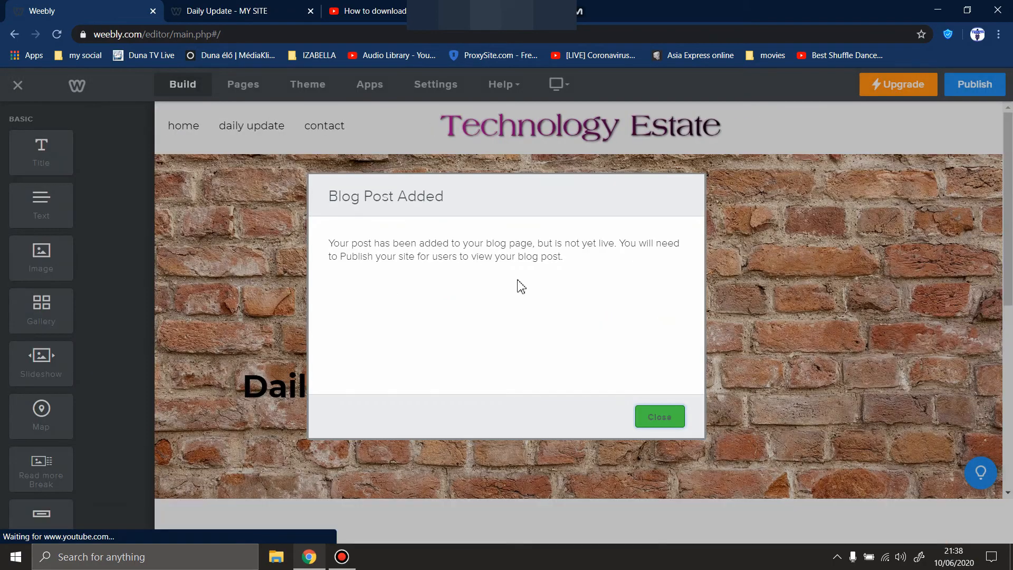
click(659, 416)
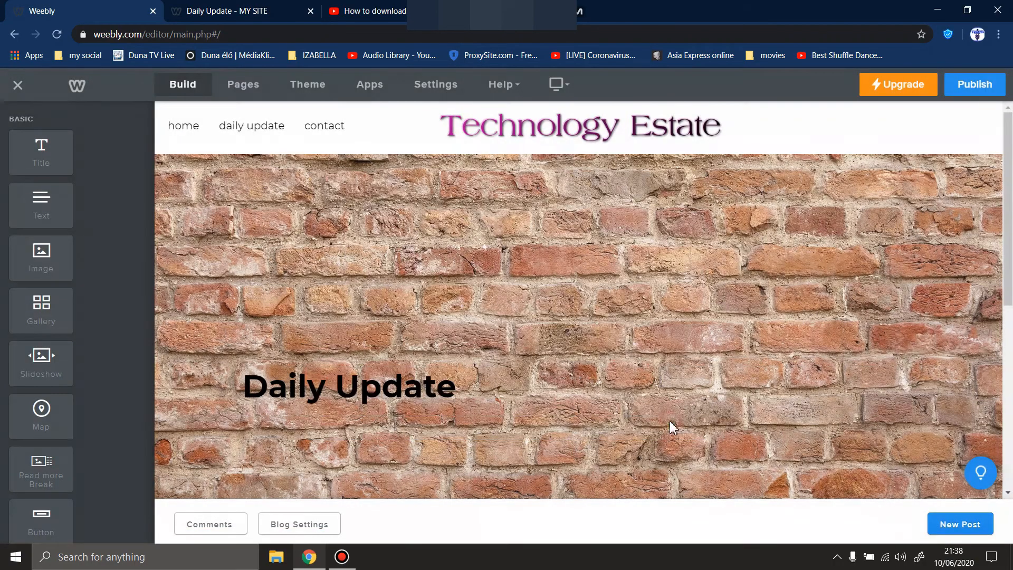
scroll(401, 305, down, 5)
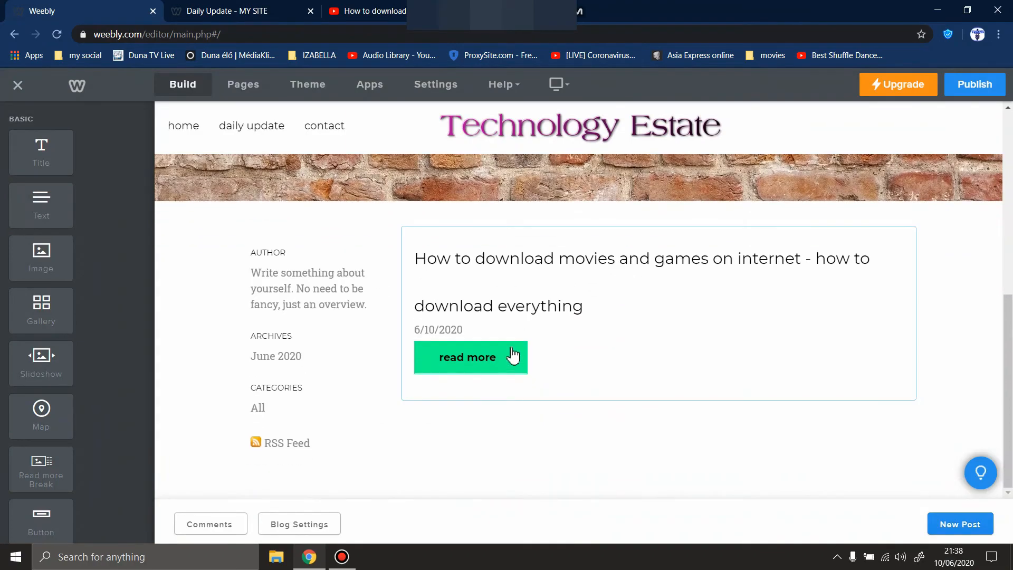
scroll(542, 325, up, 5)
scroll(533, 310, down, 5)
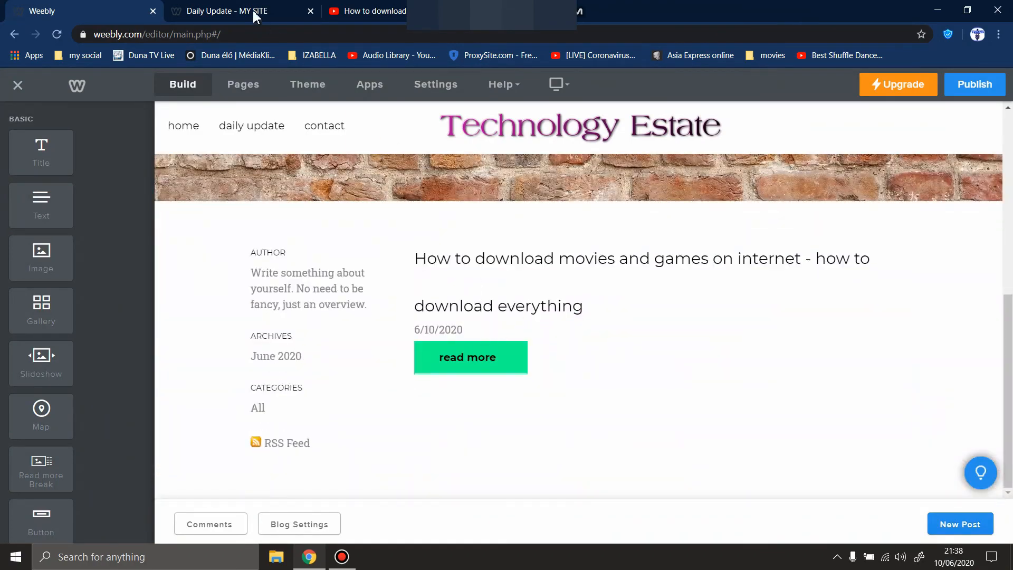
click(974, 88)
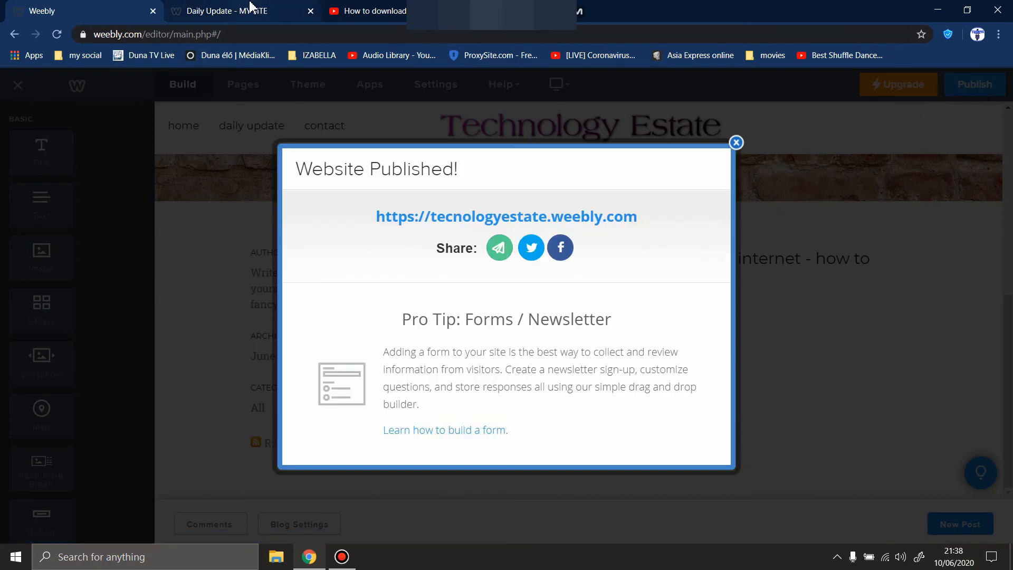
Close the old Daily Update site tab and open the published site tecnologyestate.weebly.com in a new tab.
click(310, 11)
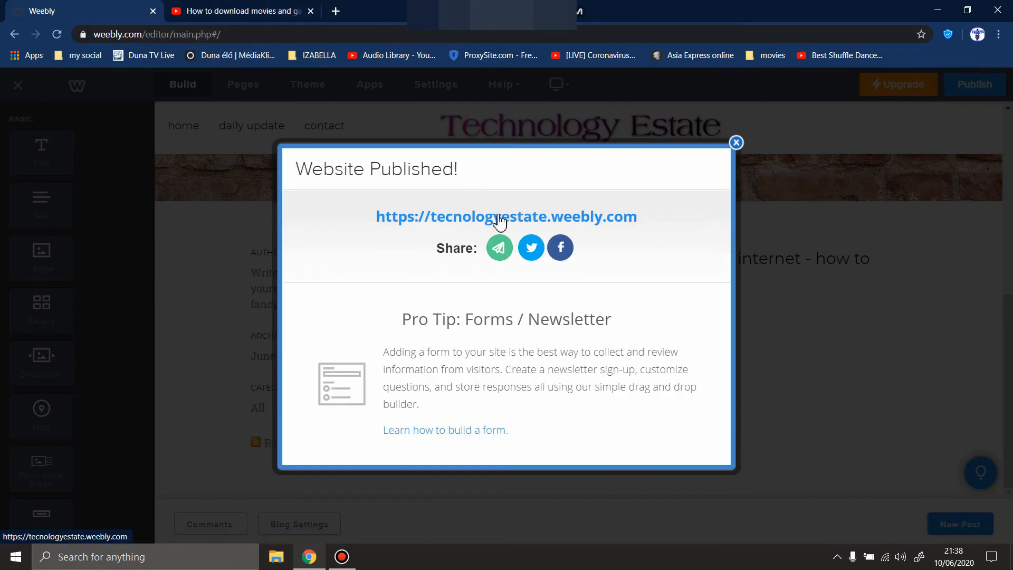
right_click(497, 217)
click(444, 220)
click(444, 221)
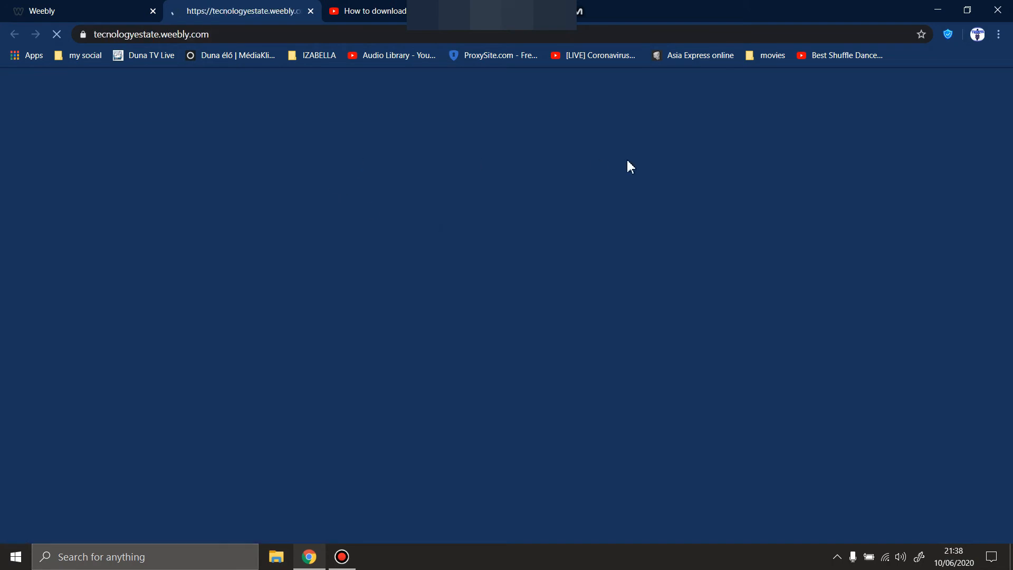
Look through the live home page from the header banner down through its content sections.
scroll(310, 292, down, 10)
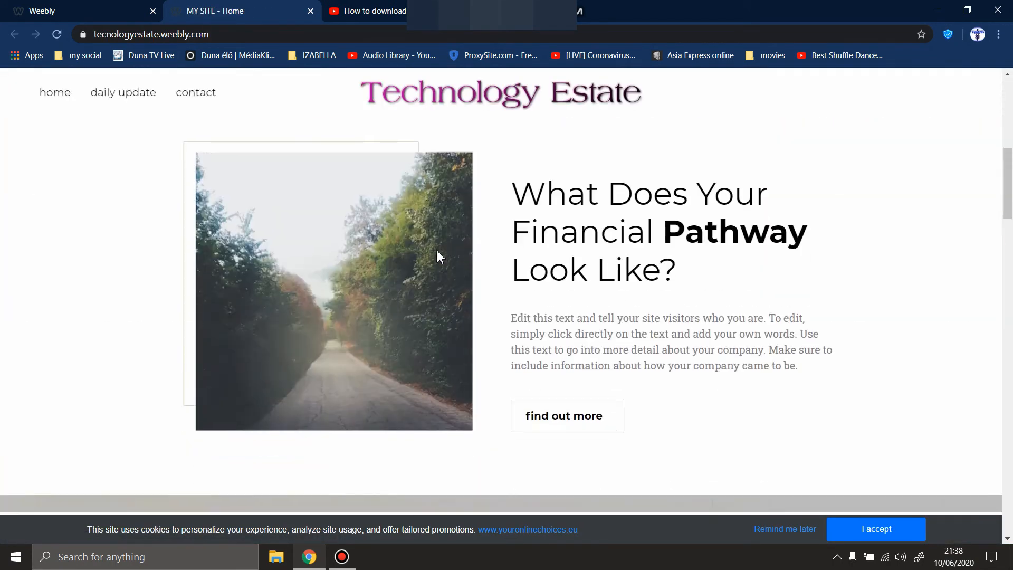
scroll(448, 294, up, 10)
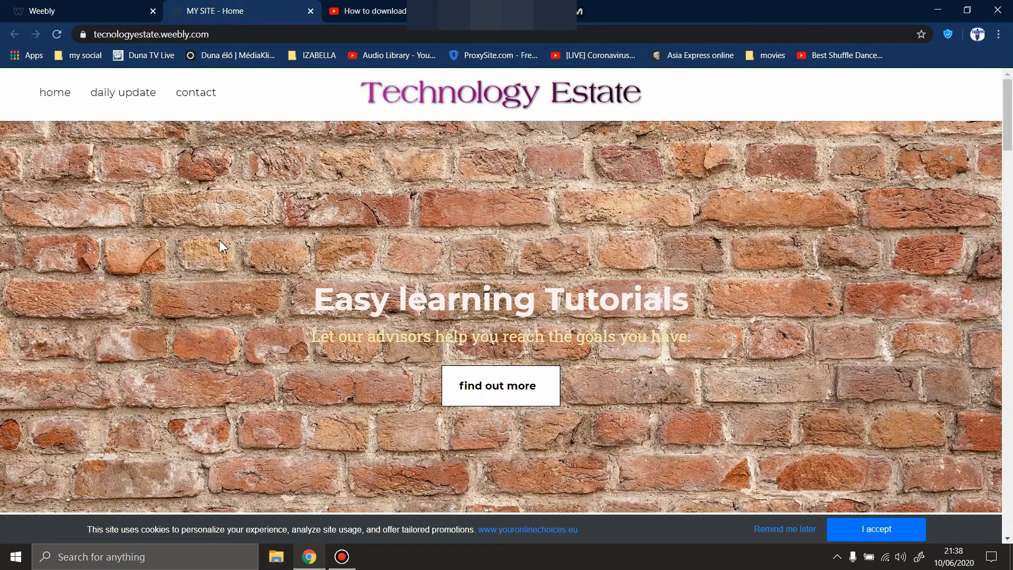
scroll(564, 278, down, 1)
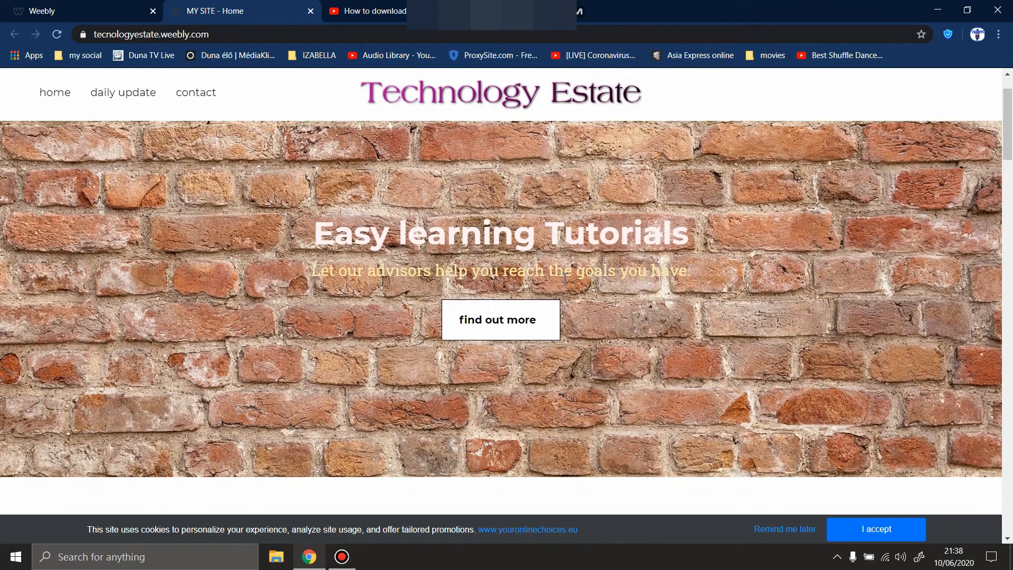
scroll(374, 266, down, 7)
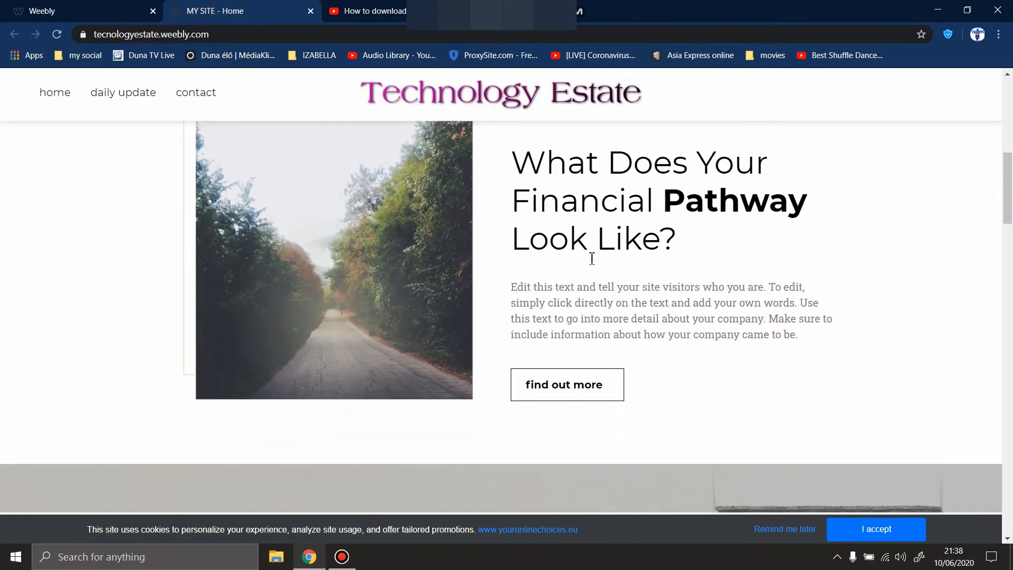
scroll(493, 247, up, 8)
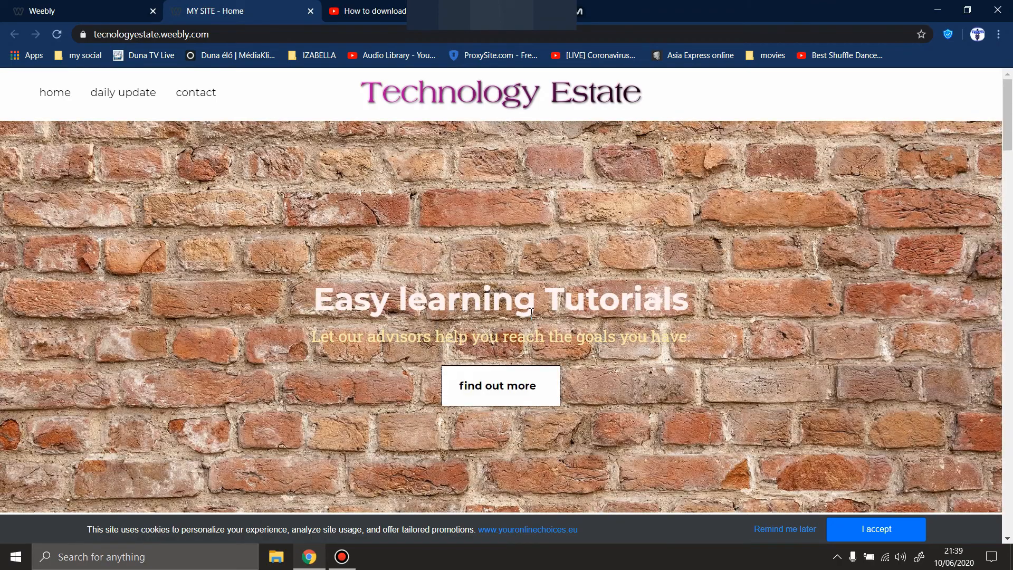
scroll(531, 312, down, 7)
scroll(730, 289, down, 1)
scroll(509, 233, up, 8)
scroll(480, 234, down, 12)
scroll(406, 287, down, 6)
scroll(578, 287, up, 10)
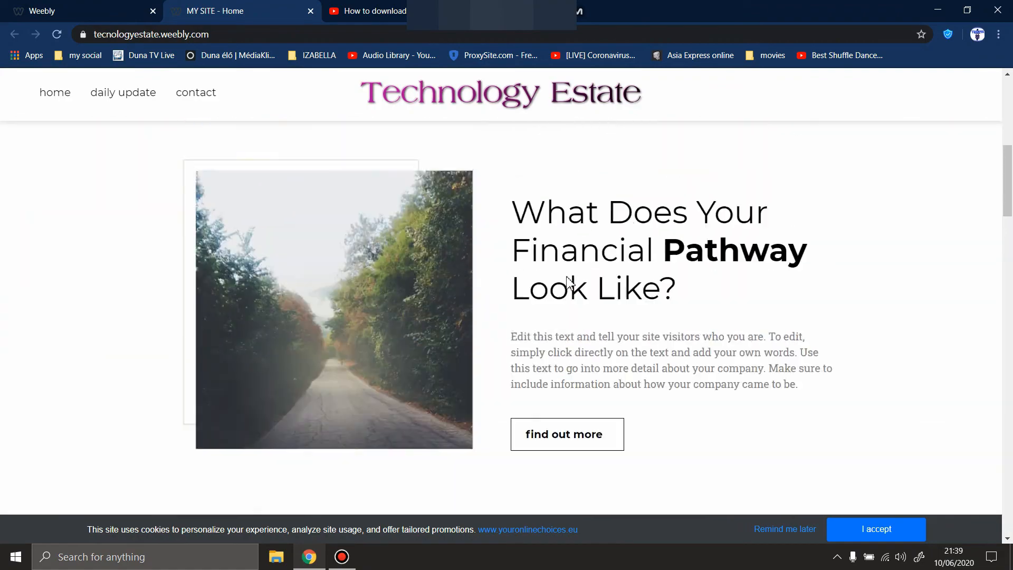
Open the live site's daily update page and review the full post about downloading movies and games.
click(112, 96)
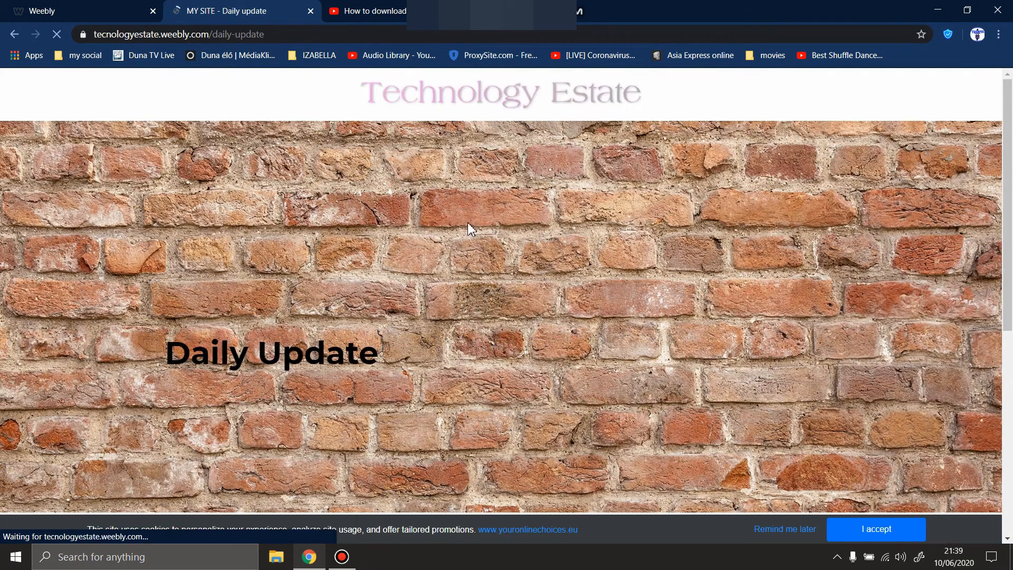
scroll(342, 255, down, 6)
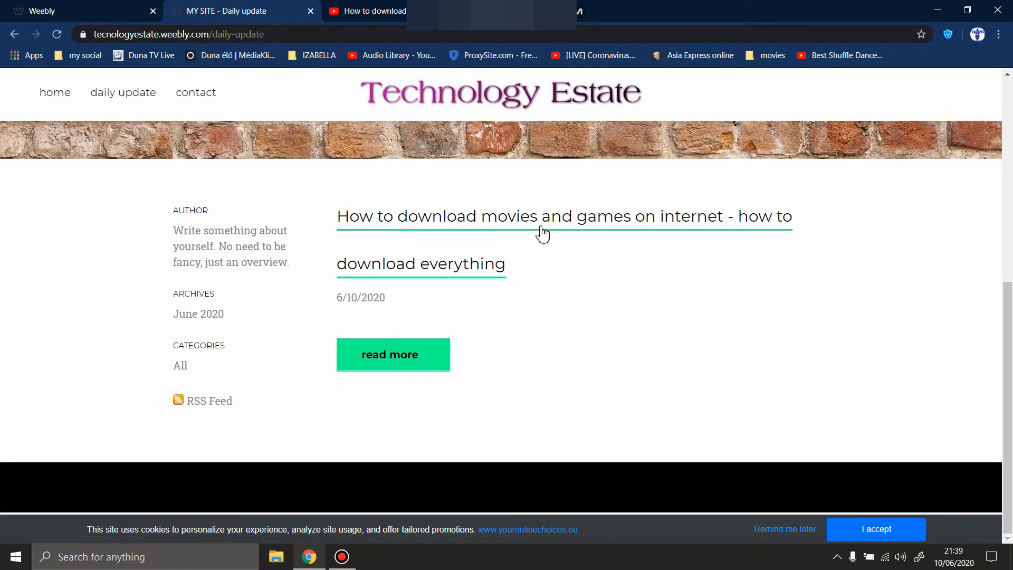
click(470, 234)
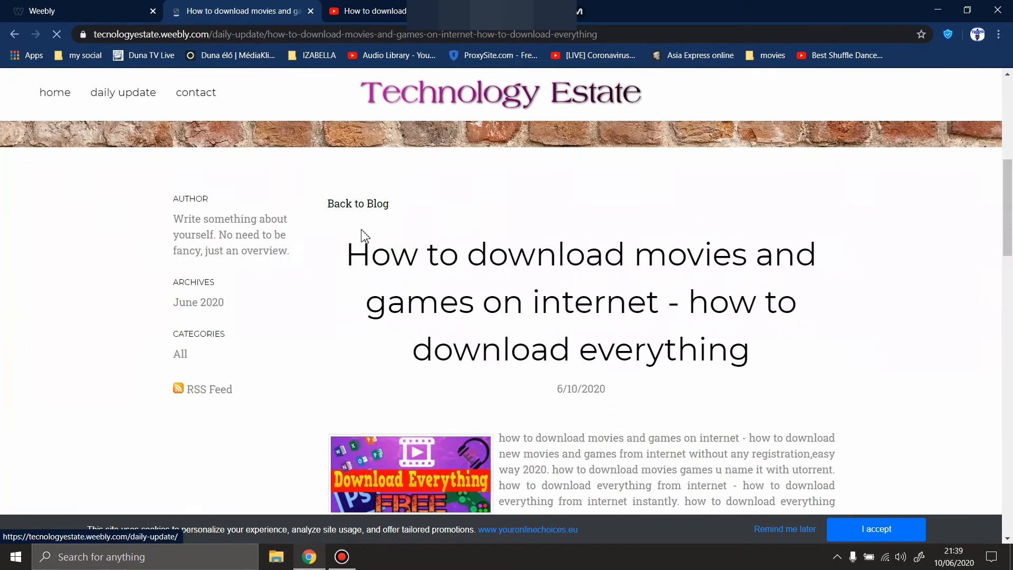
scroll(428, 213, down, 6)
scroll(475, 219, down, 4)
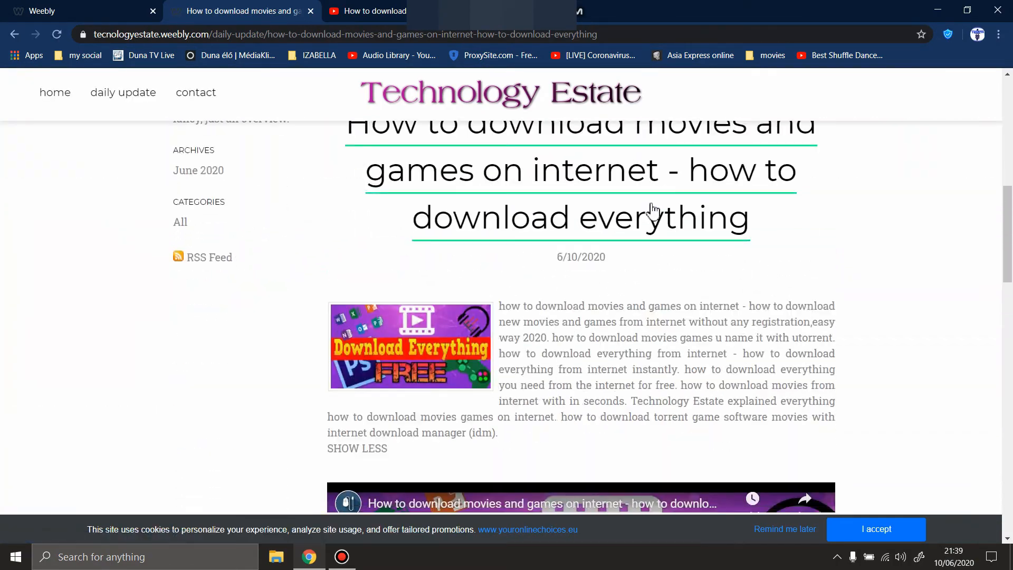
Test the video embedded in the live blog post by playing and pausing it, and look over the rest of the post page.
scroll(529, 281, down, 1)
scroll(404, 294, down, 6)
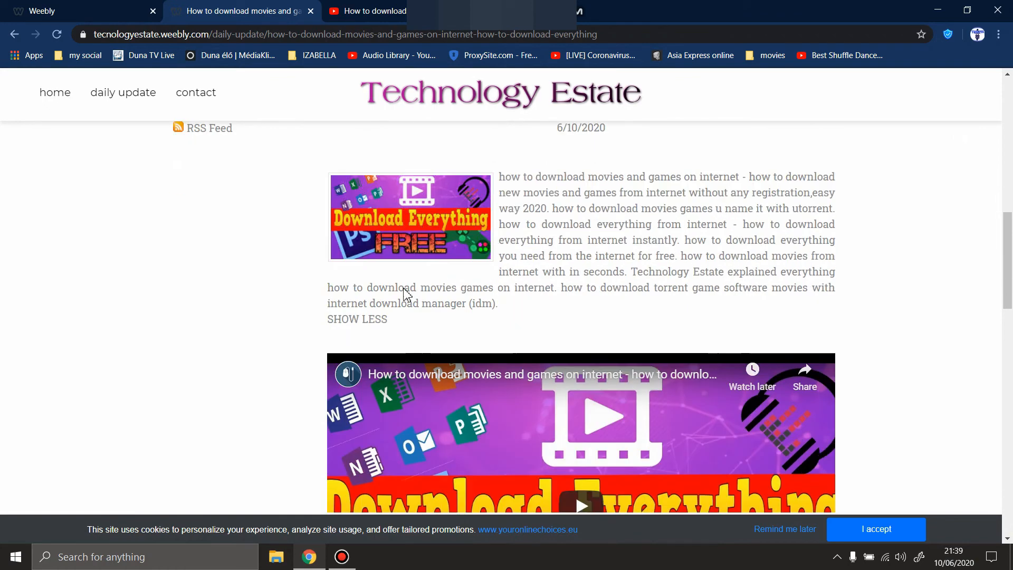
click(582, 246)
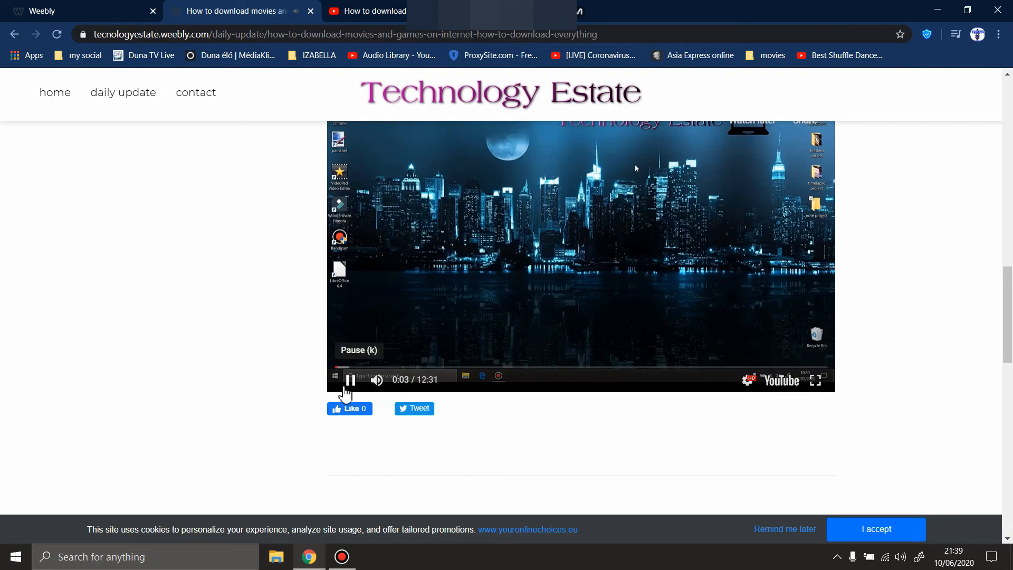
click(350, 384)
scroll(232, 328, down, 5)
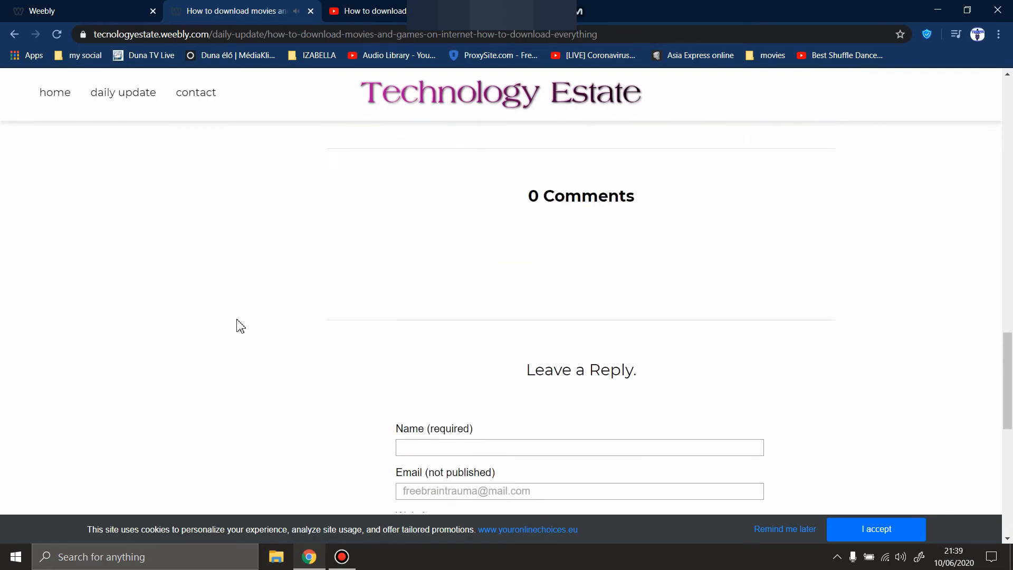
scroll(241, 325, up, 8)
scroll(241, 326, up, 13)
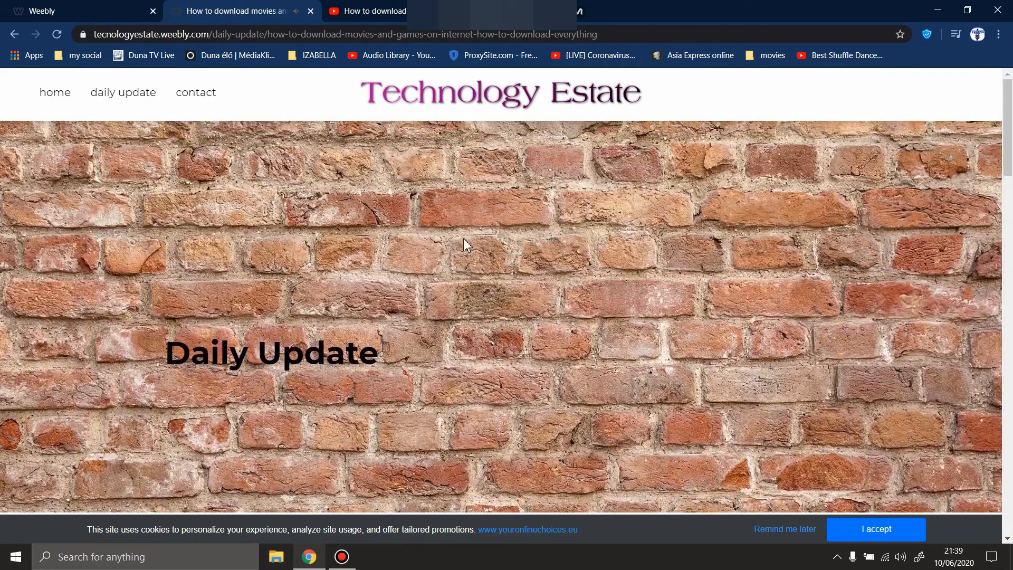
scroll(464, 238, down, 8)
scroll(467, 246, up, 8)
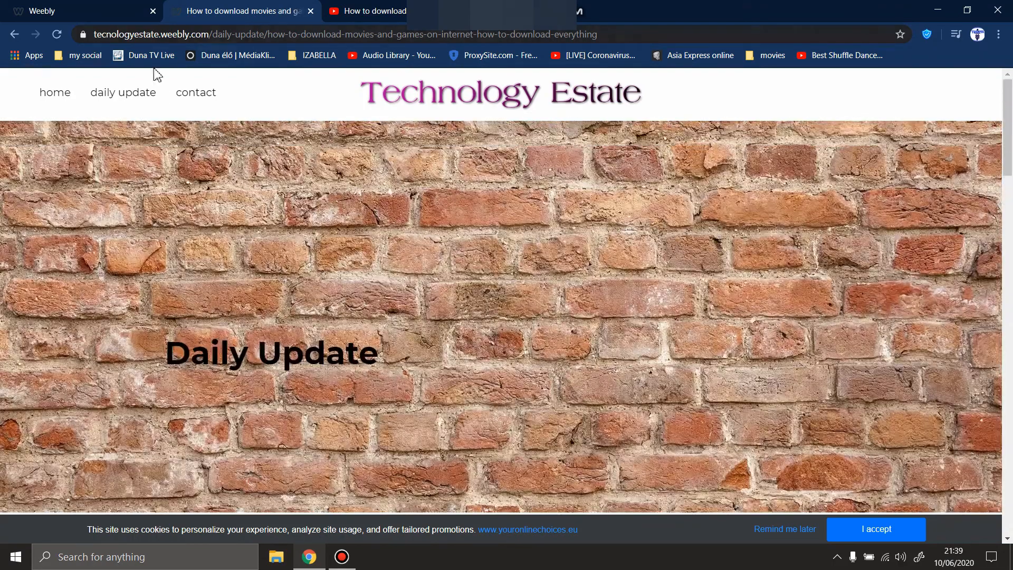
Open the live site's contact page and look through the Get in Touch form.
click(201, 100)
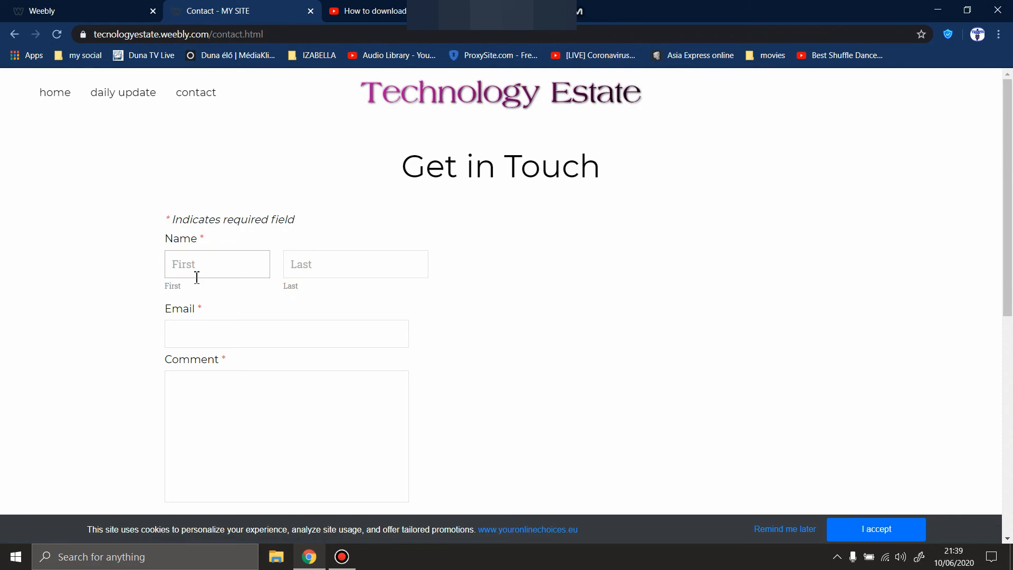
scroll(211, 253, down, 4)
scroll(239, 213, up, 4)
Return to the live daily update page, open the full movies and games post, and examine its share buttons, comments section and reply form.
click(126, 100)
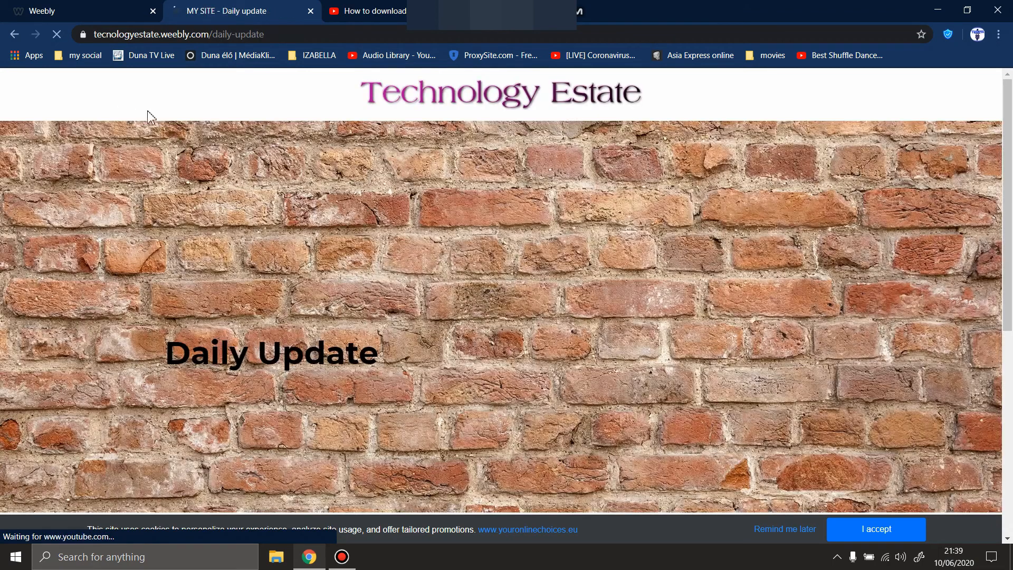
scroll(357, 232, down, 6)
click(389, 354)
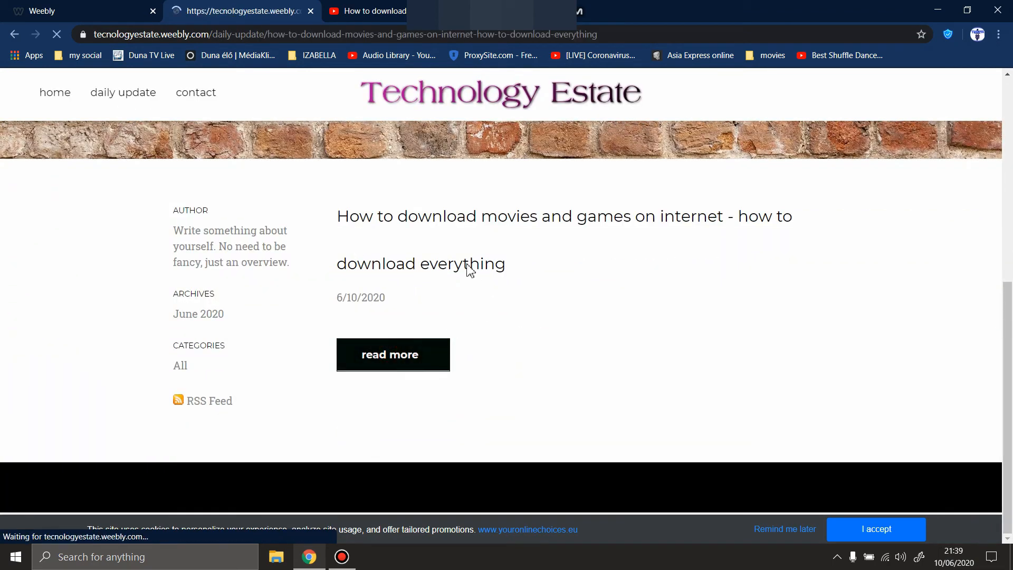
scroll(401, 290, down, 6)
scroll(410, 298, down, 20)
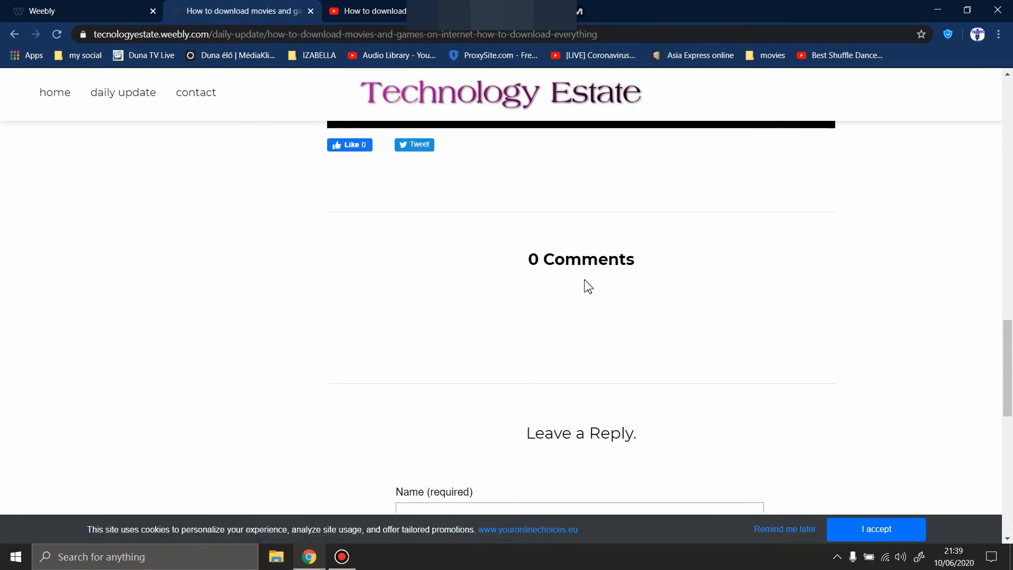
scroll(476, 319, down, 6)
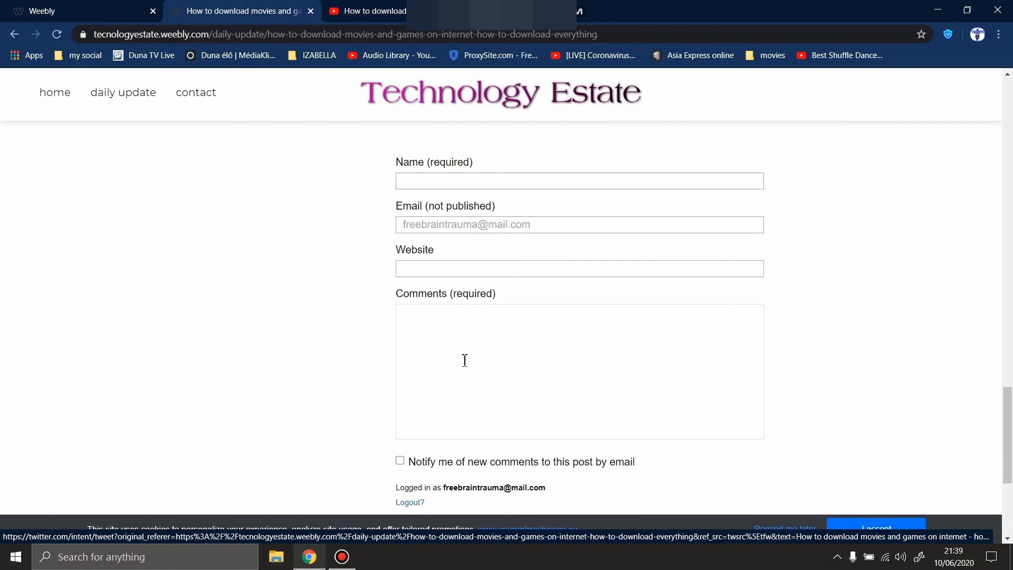
scroll(461, 364, down, 4)
scroll(474, 264, up, 10)
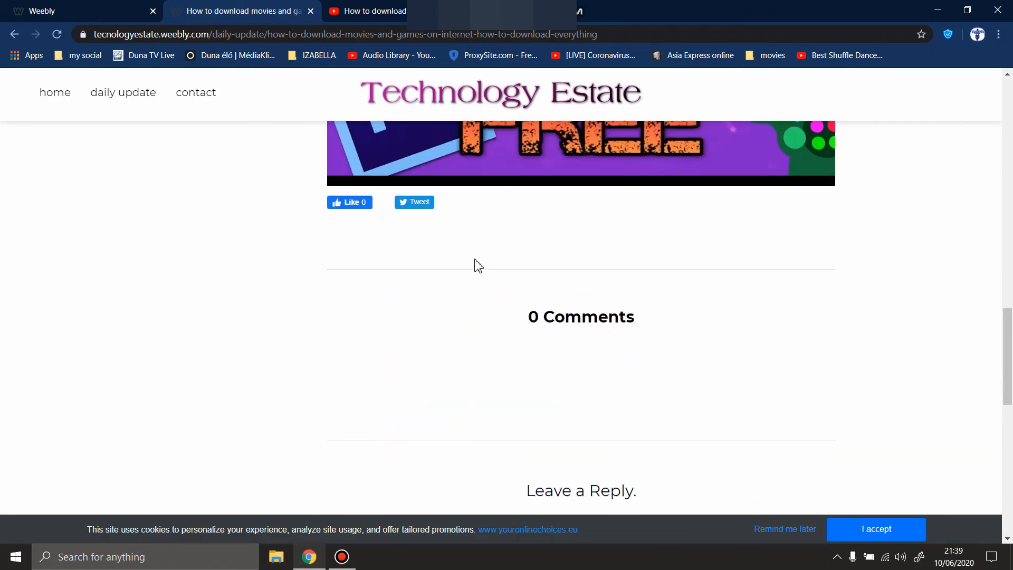
scroll(478, 265, up, 20)
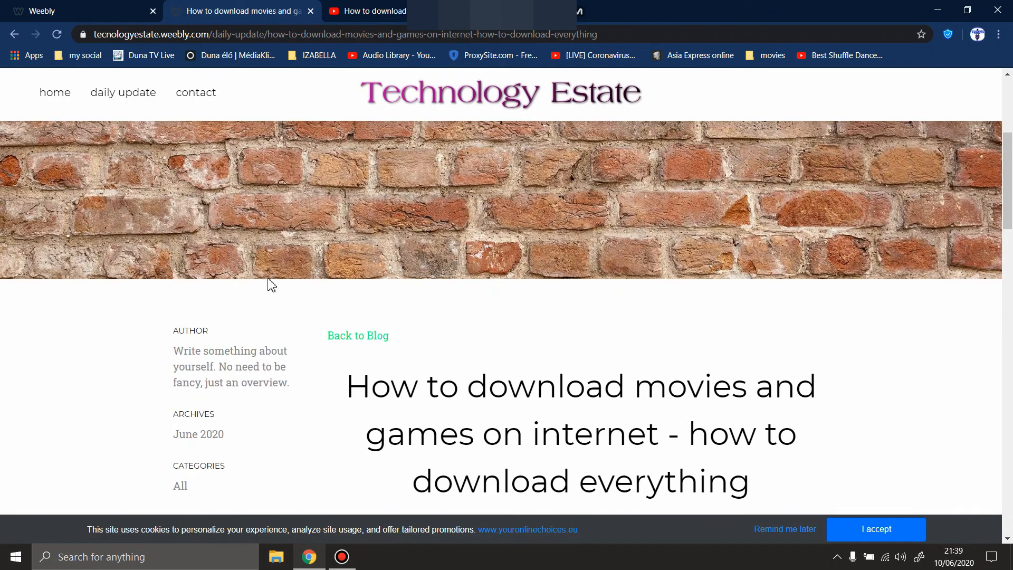
scroll(310, 290, down, 3)
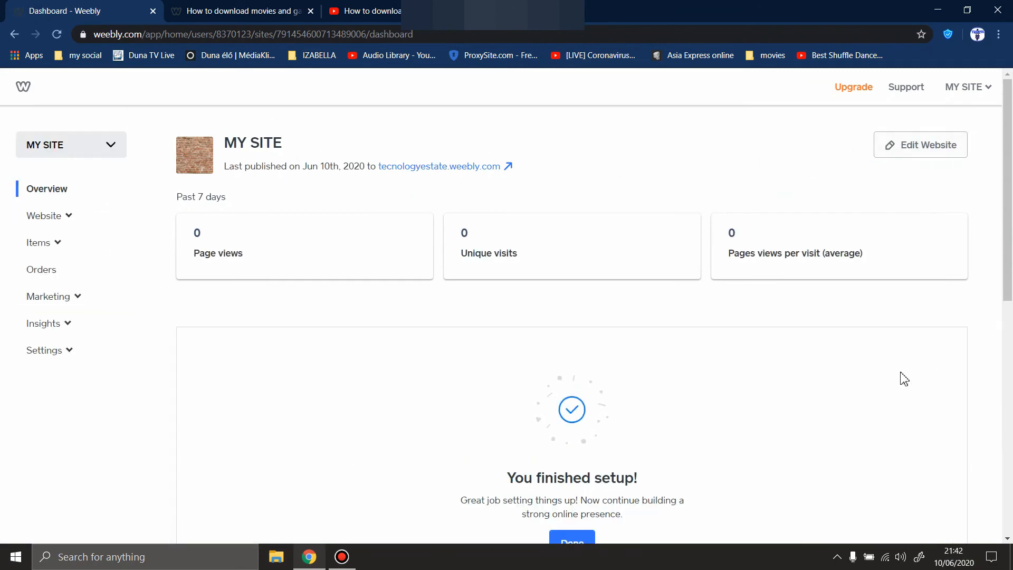
Look over the MY SITE dashboard, reopen the website in the editor and bring up its list of pages.
scroll(305, 236, down, 8)
scroll(379, 271, up, 8)
click(926, 157)
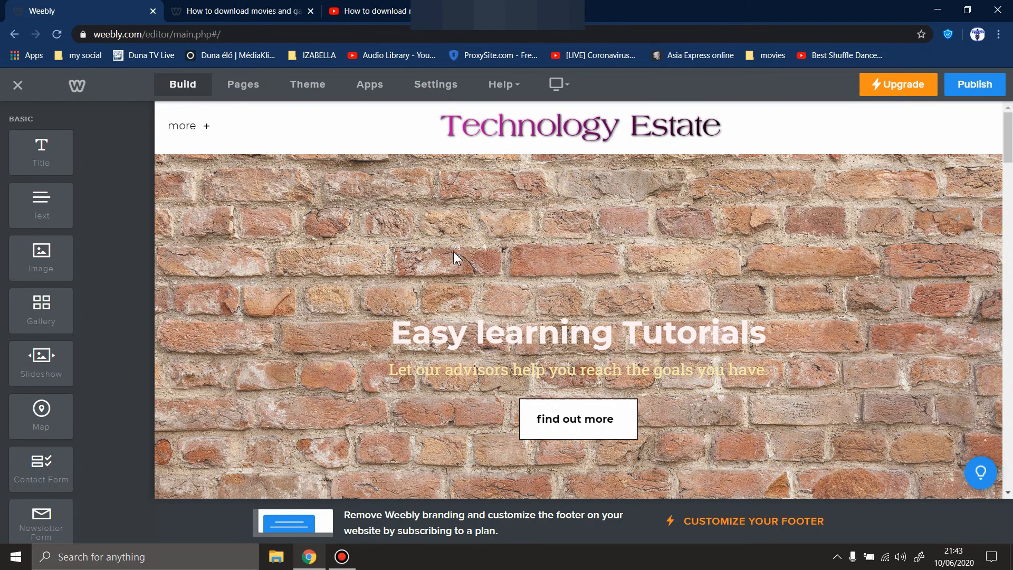
scroll(322, 232, down, 5)
scroll(329, 237, up, 5)
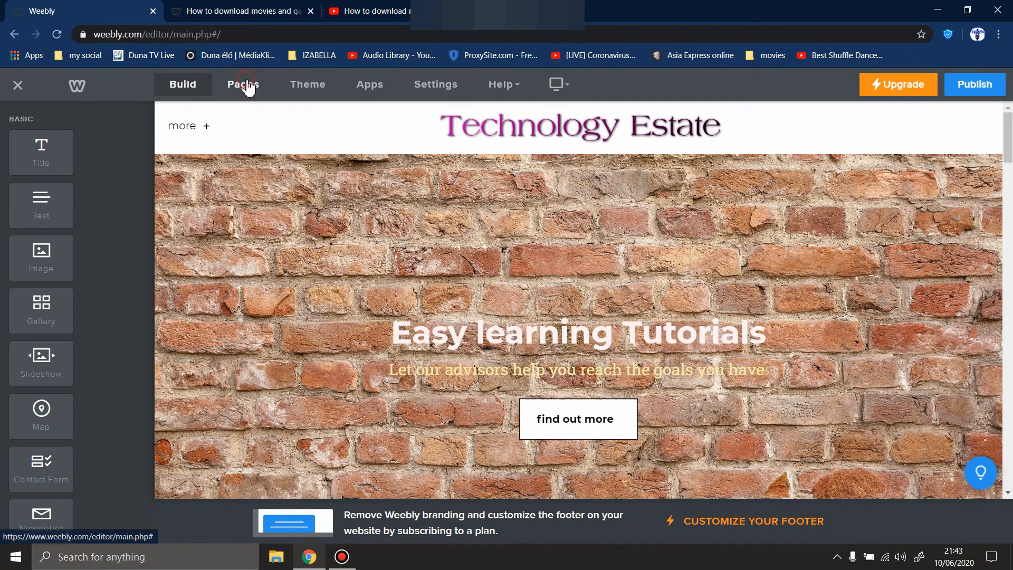
click(245, 85)
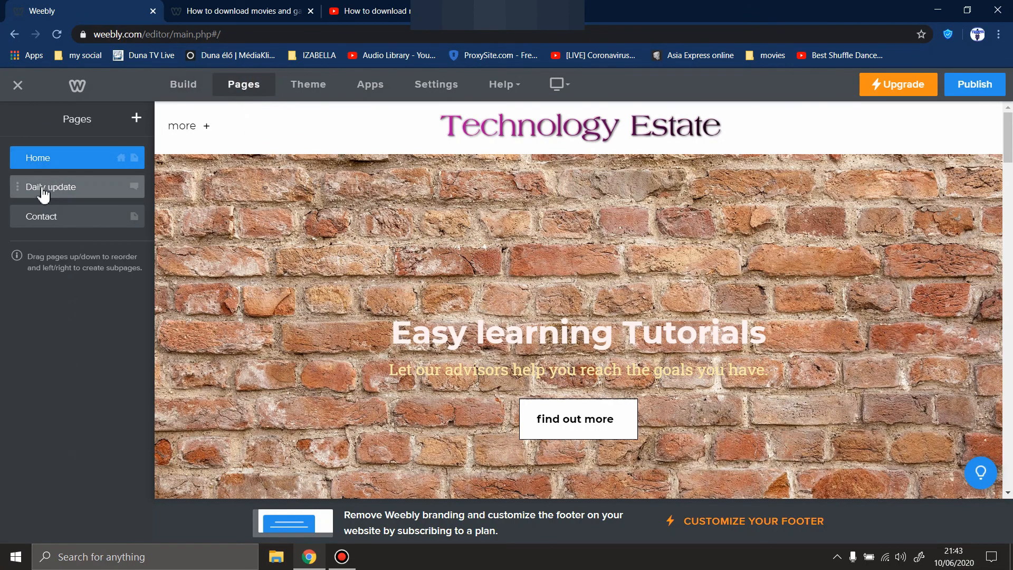